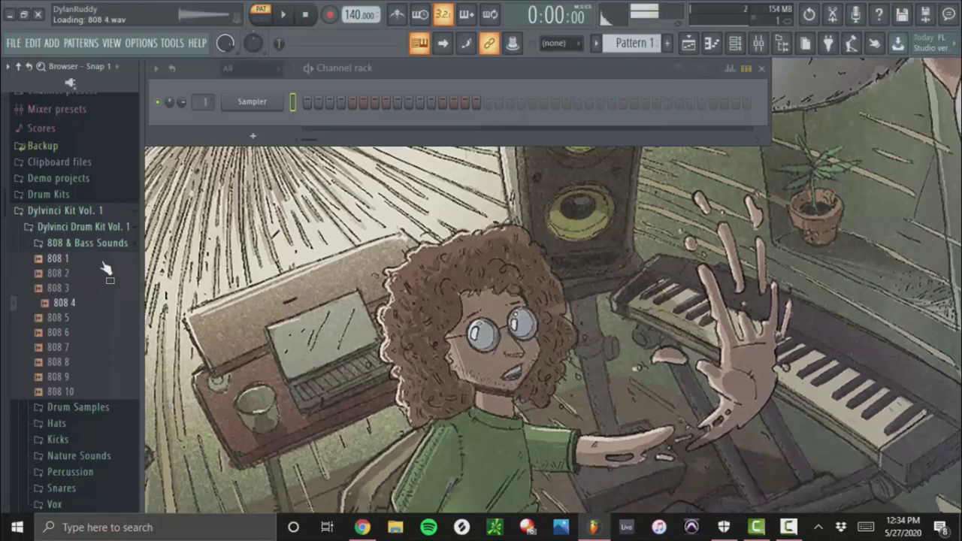
# Audition the bass samples 808 5 through 808 10 in the 808 & Bass Sounds folder
pyautogui.press('Down')
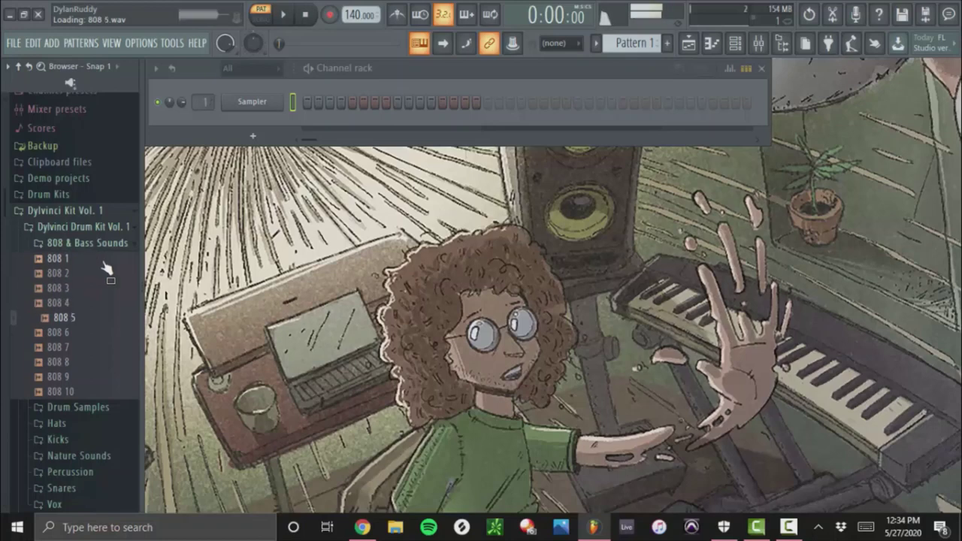
pyautogui.press('Down')
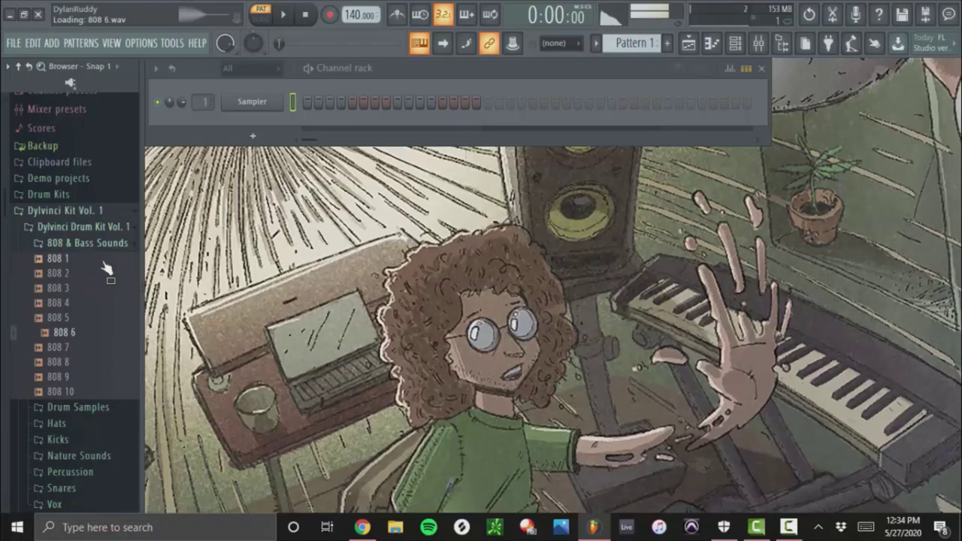
pyautogui.press('Down')
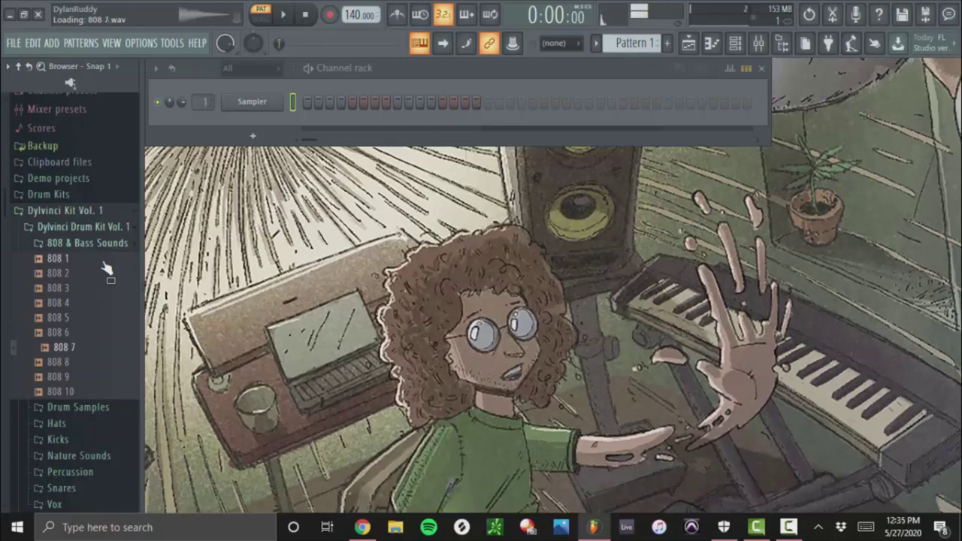
pyautogui.press('Down')
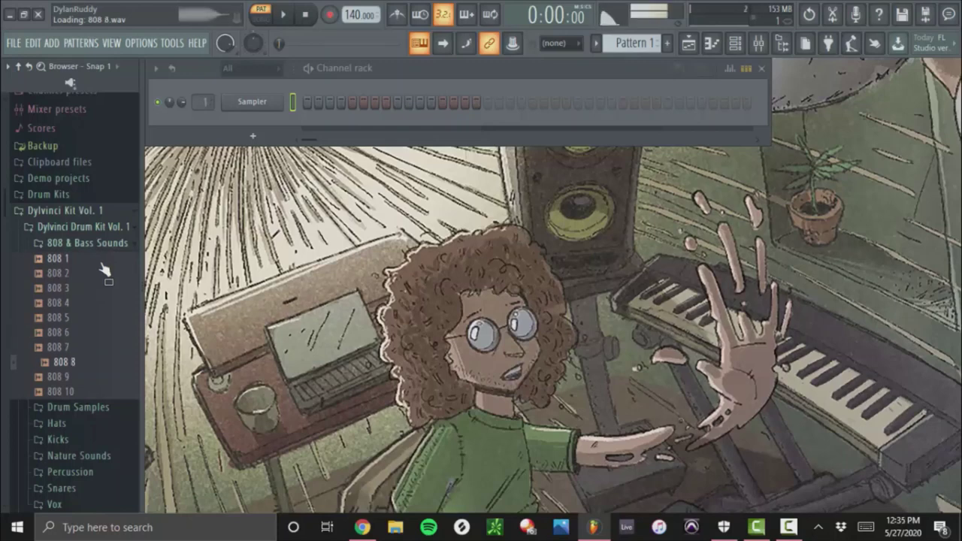
pyautogui.press('Down')
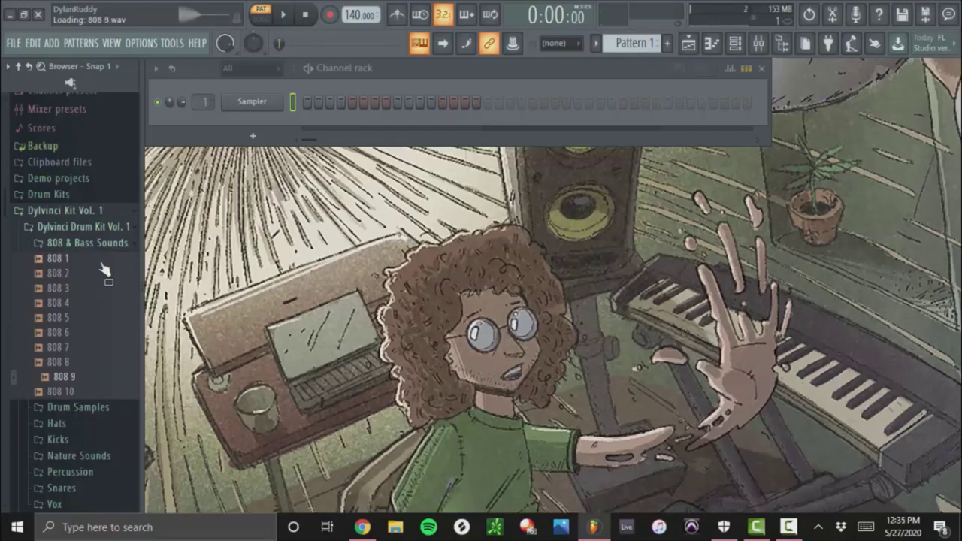
pyautogui.press('Down')
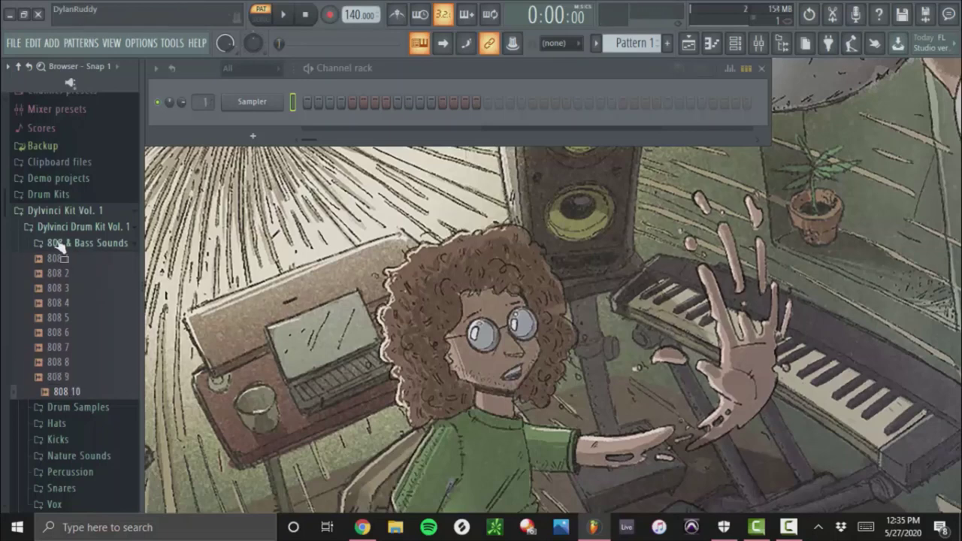
# Switch from the 808 & Bass Sounds folder to Drum Samples and audition Drum Sample 1 through Drum Sample 12
pyautogui.click(52, 243)
pyautogui.click(64, 258)
pyautogui.click(54, 273)
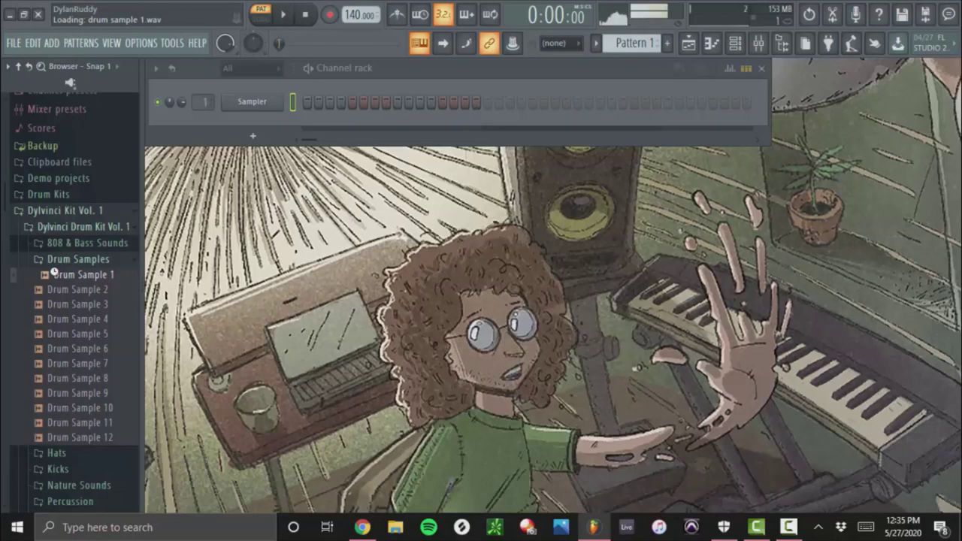
pyautogui.press('Down')
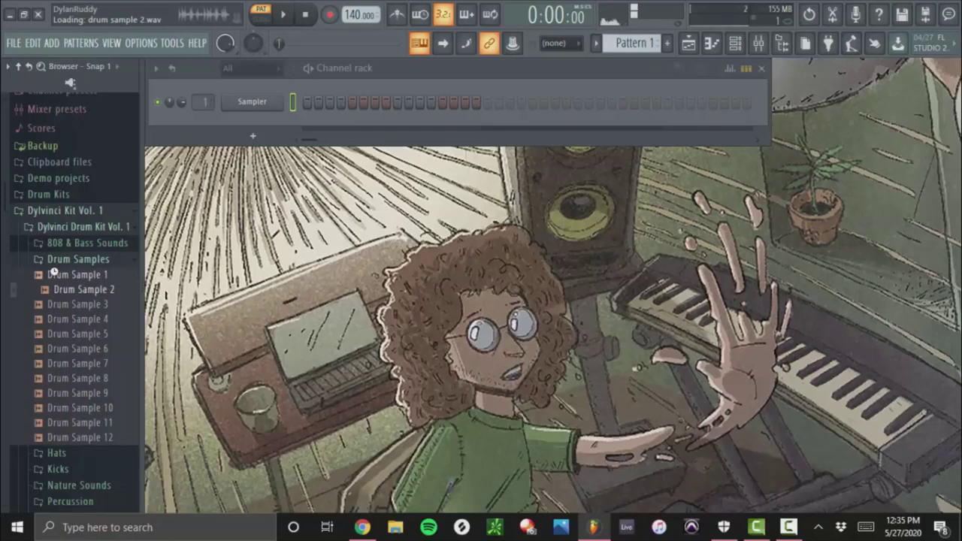
pyautogui.press('Down')
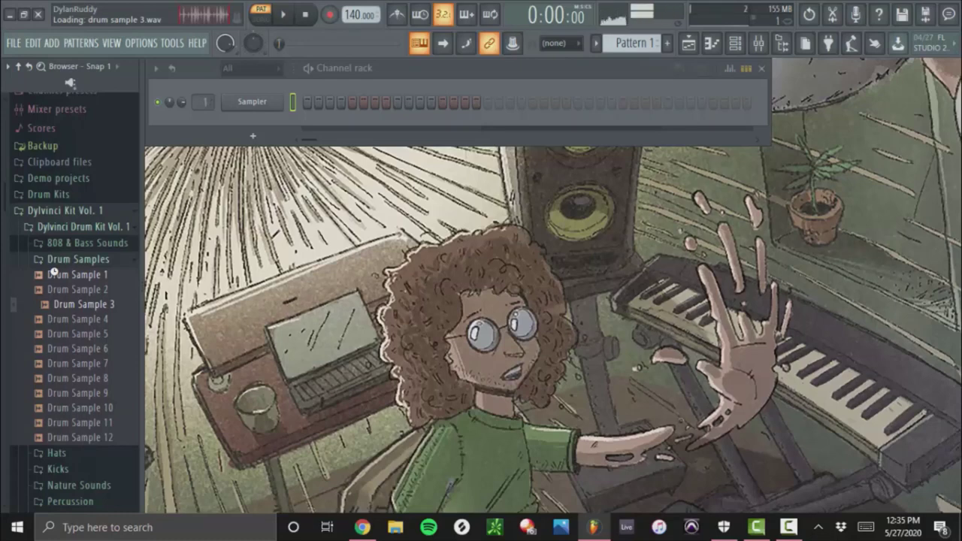
pyautogui.press('Down')
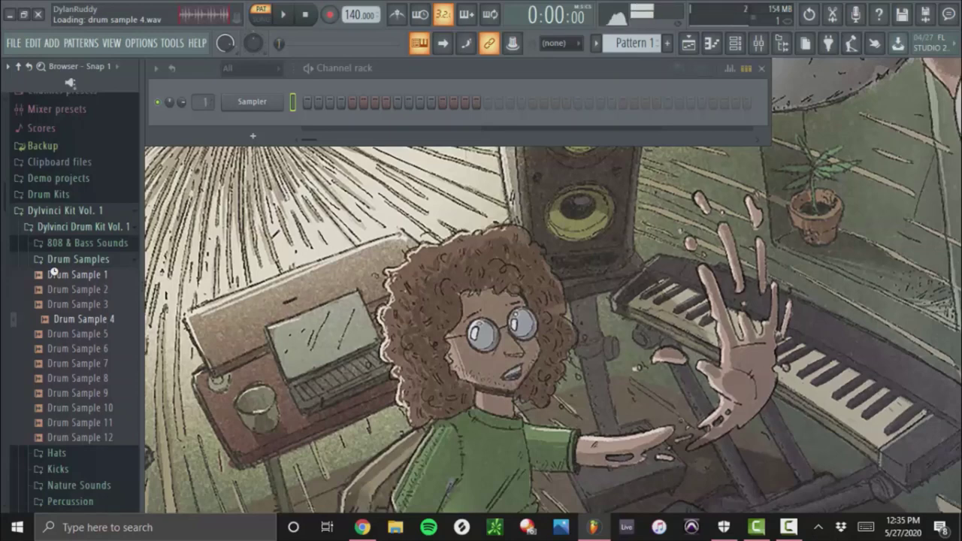
pyautogui.press('Down')
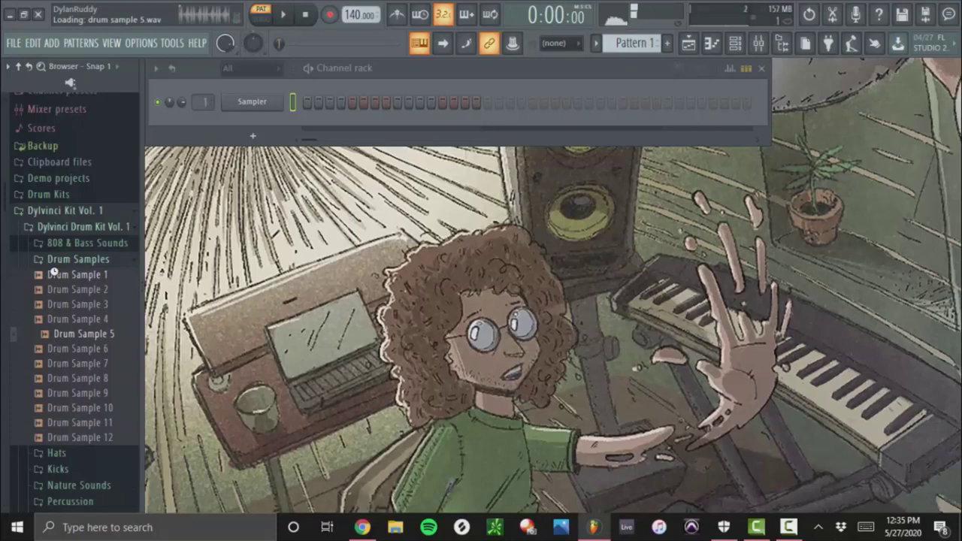
pyautogui.press('Down')
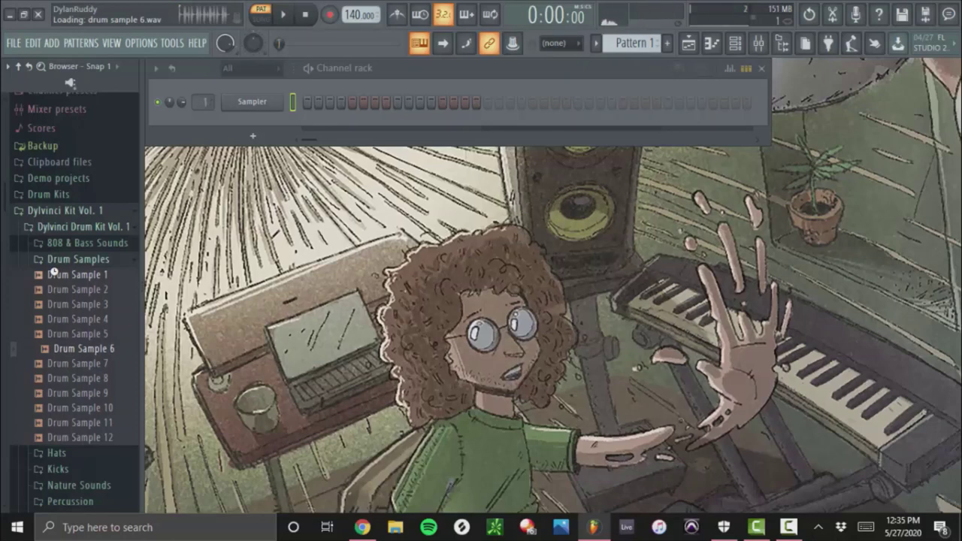
pyautogui.press('Down')
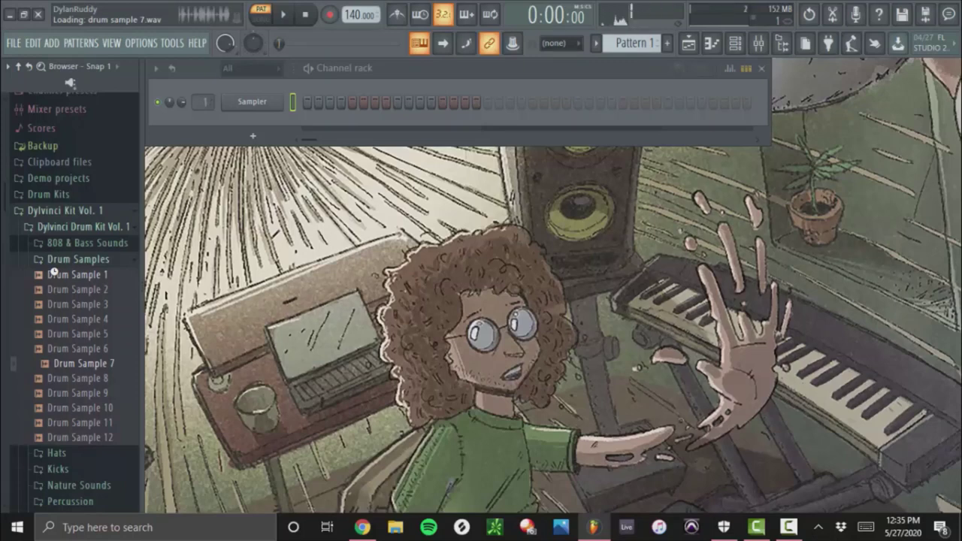
pyautogui.press('Down')
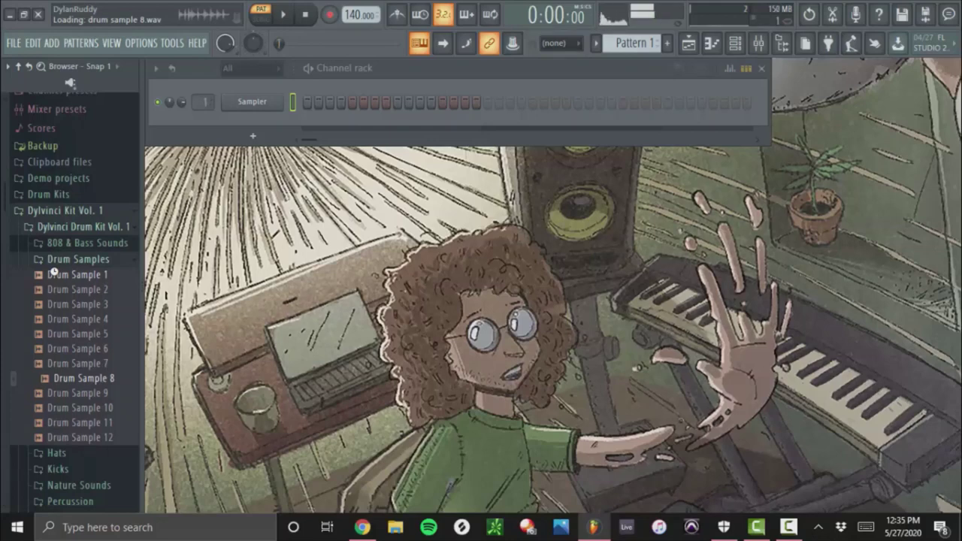
pyautogui.press('Down')
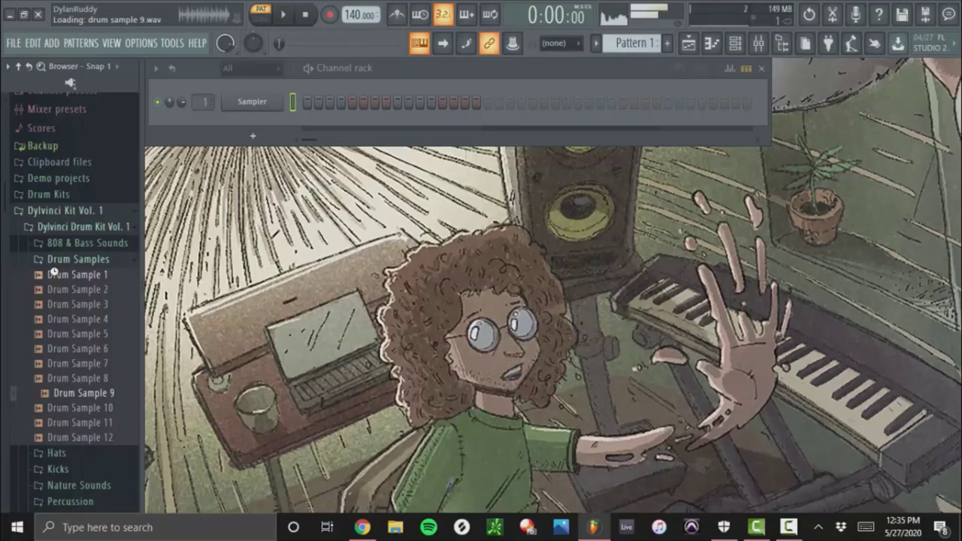
pyautogui.press('Down')
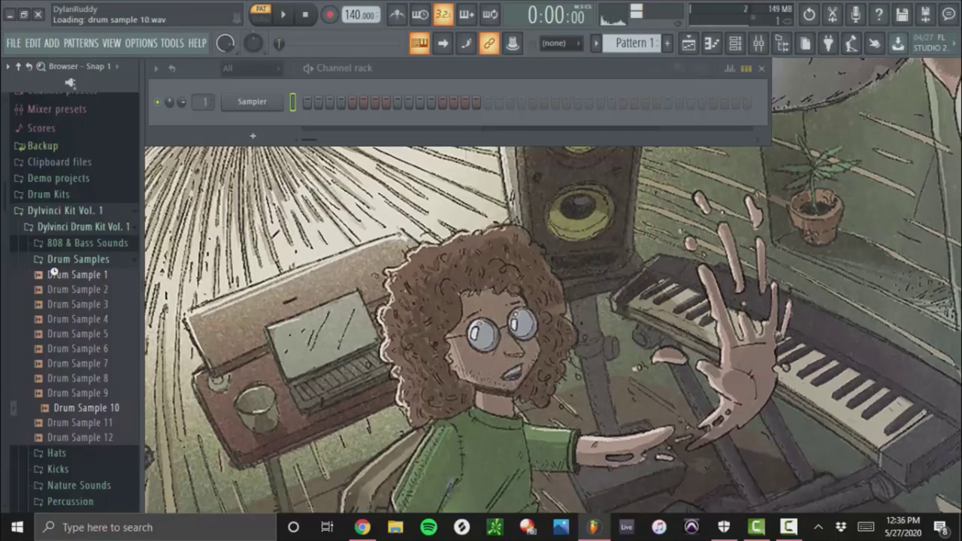
pyautogui.press('Down')
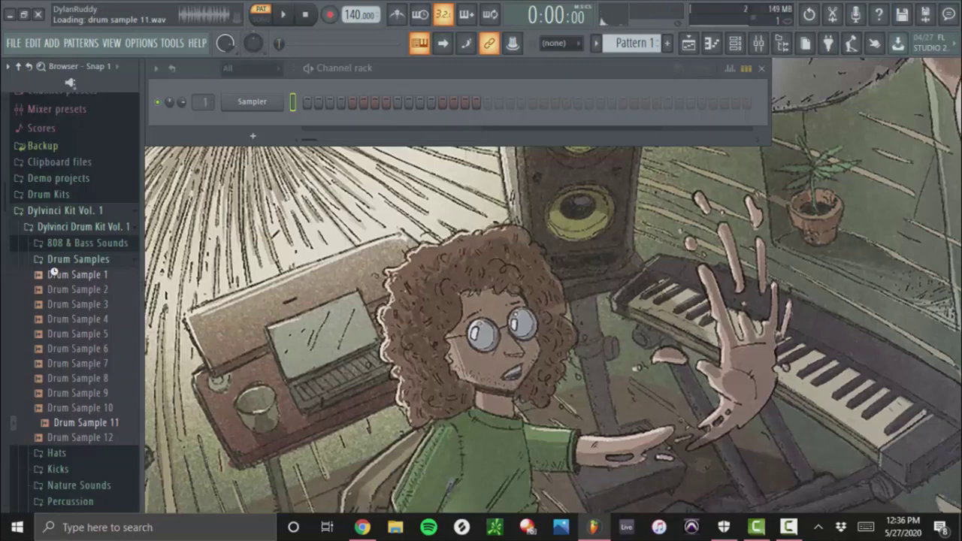
pyautogui.press('Down')
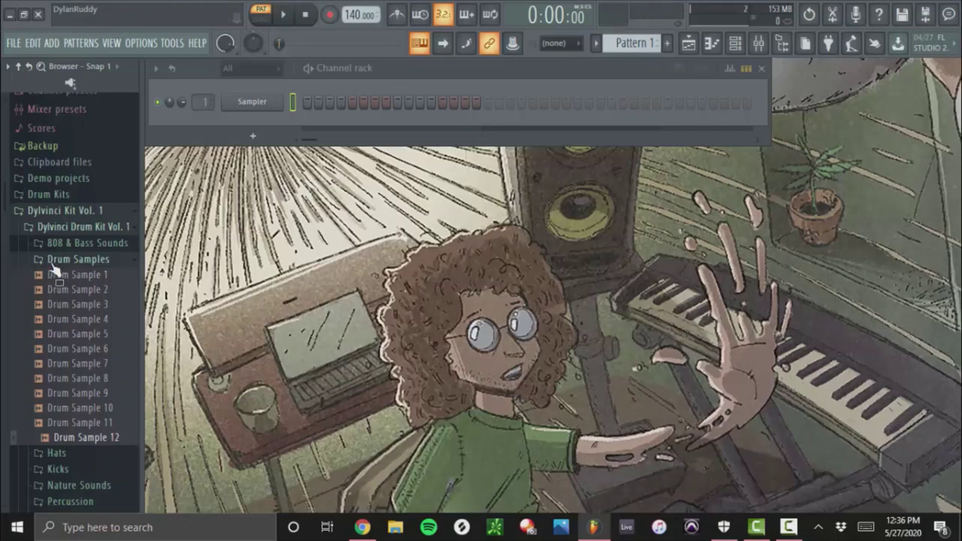
# Collapse the Drum Samples folder and audition Hat 1 through Hat 10 in the Hats folder
pyautogui.click(53, 263)
pyautogui.click(58, 276)
pyautogui.press('Down')
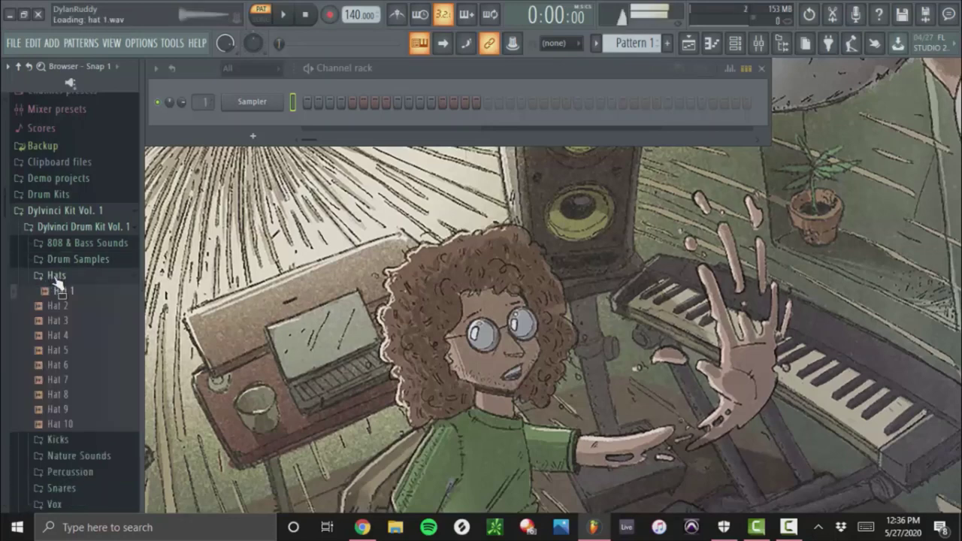
pyautogui.press('Down')
pyautogui.press('Down')
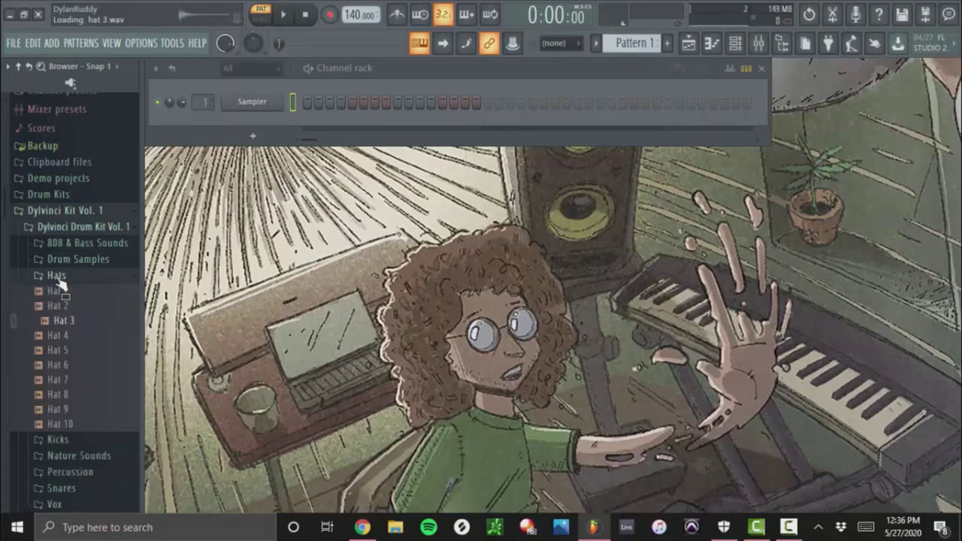
pyautogui.press('Down')
pyautogui.press('Down')
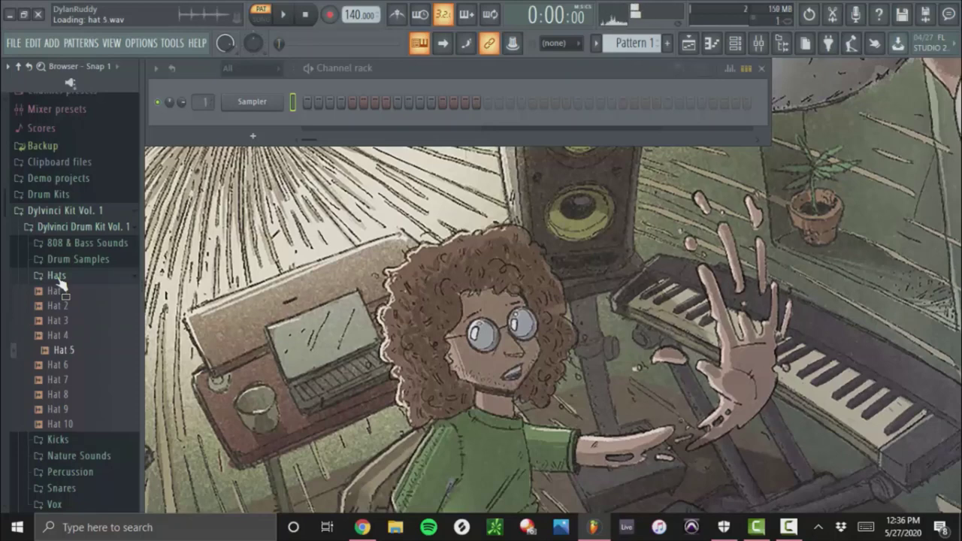
pyautogui.press('Down')
pyautogui.press('Down')
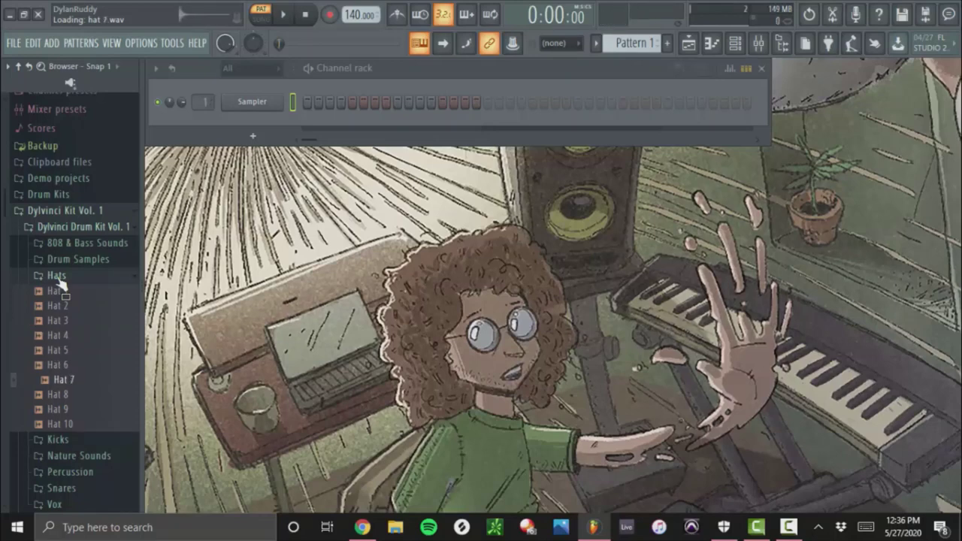
pyautogui.press('Down')
pyautogui.press('Down')
pyautogui.press('Down')
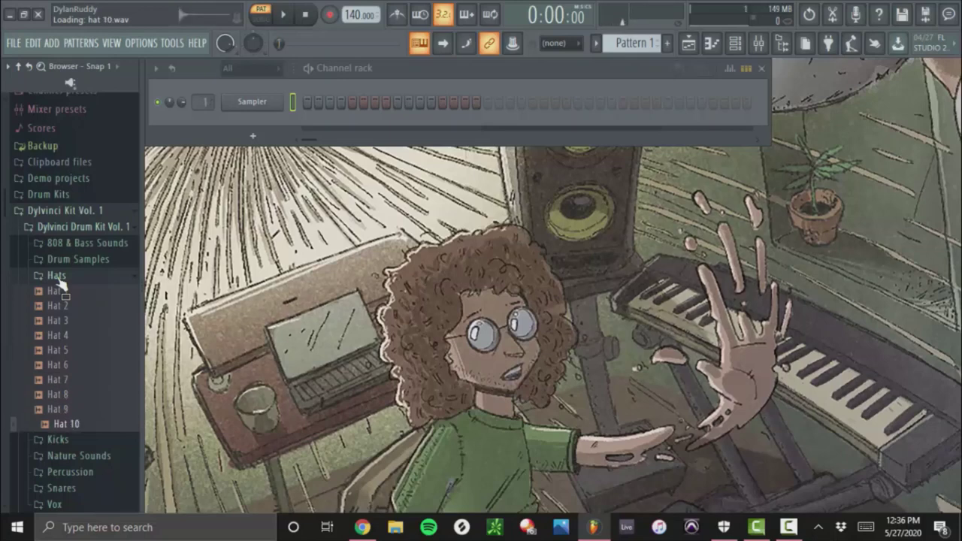
# Collapse the Hats folder and audition Kick 1 through Kick 13 in the Kicks folder
pyautogui.click(57, 276)
pyautogui.click(59, 293)
pyautogui.press('Down')
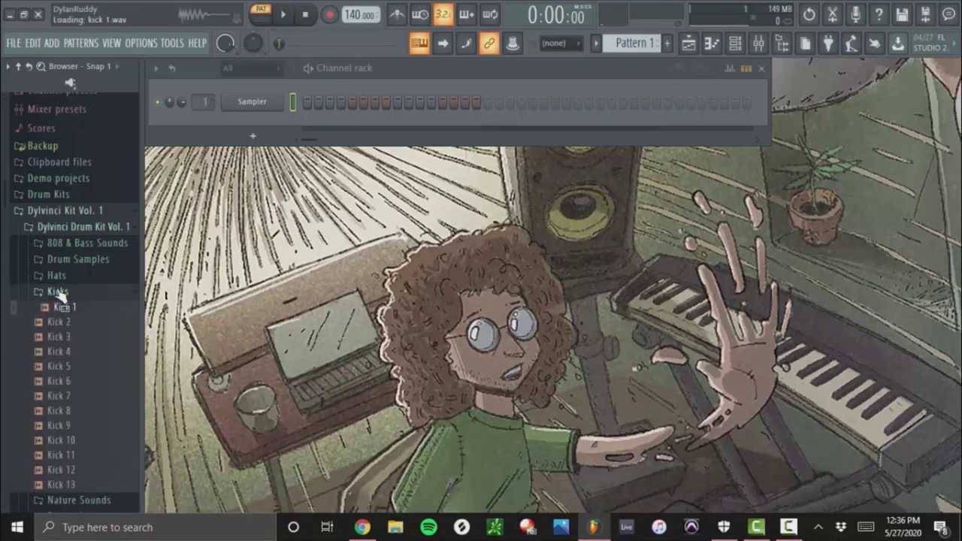
pyautogui.press('Down')
pyautogui.press('Down')
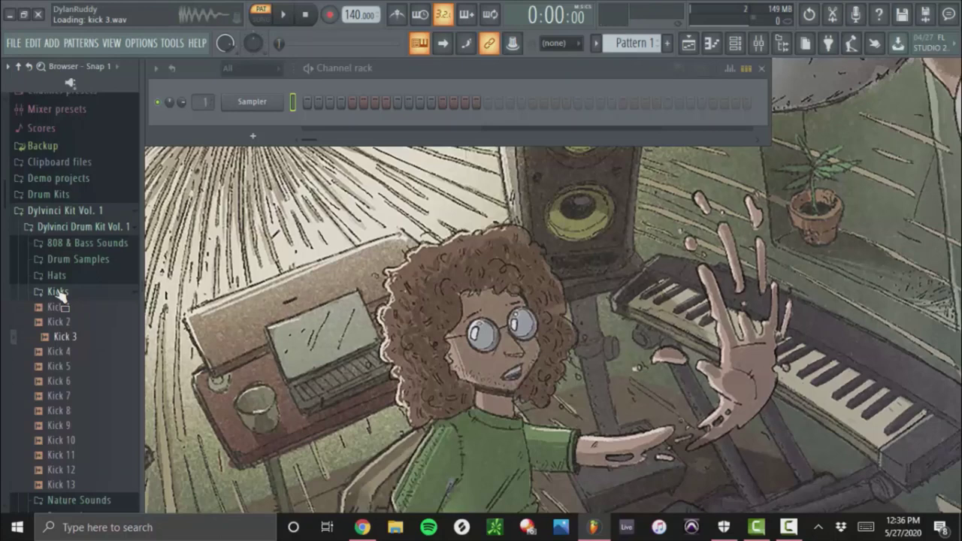
pyautogui.press('Down')
pyautogui.press('Down')
pyautogui.press('Down')
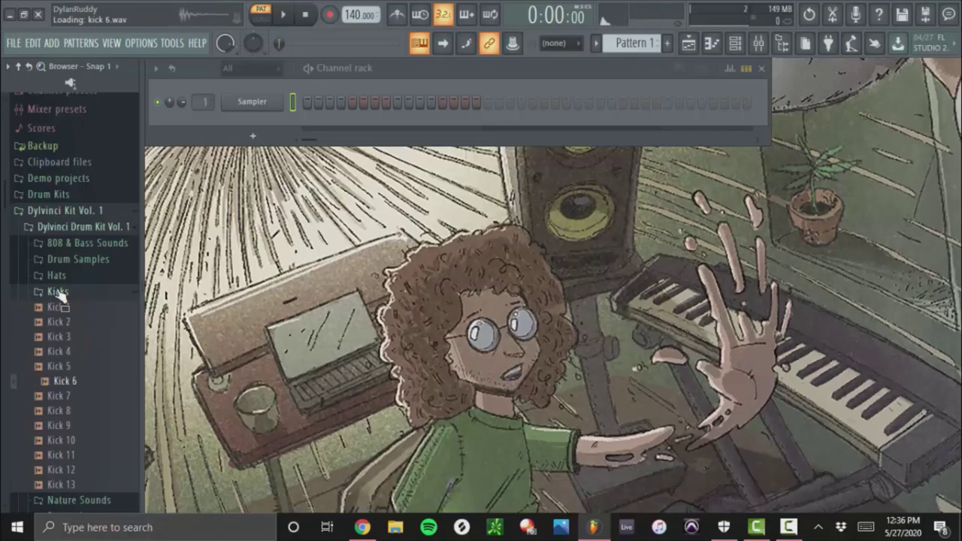
pyautogui.press('Down')
pyautogui.press('Down')
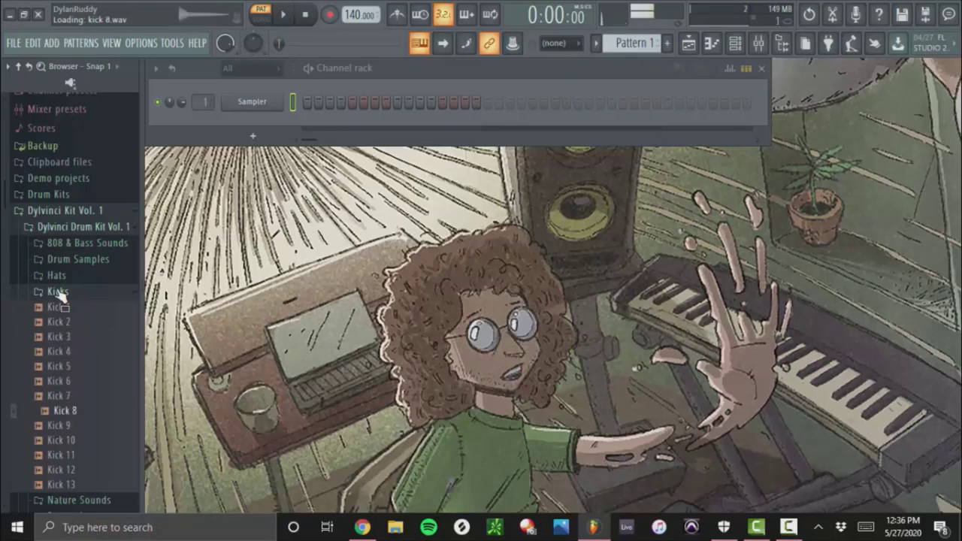
pyautogui.press('Down')
pyautogui.press('Down')
pyautogui.press('Down')
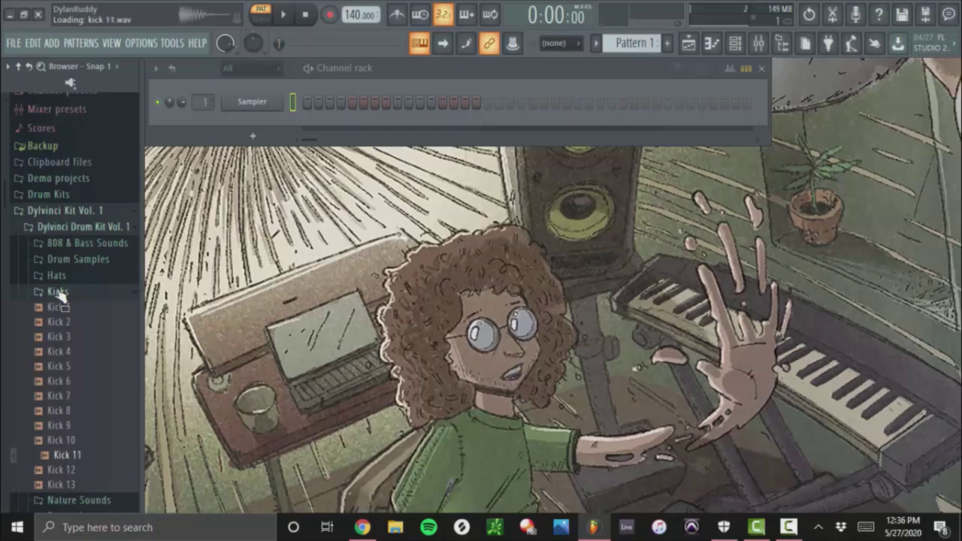
pyautogui.press('Down')
pyautogui.press('Down')
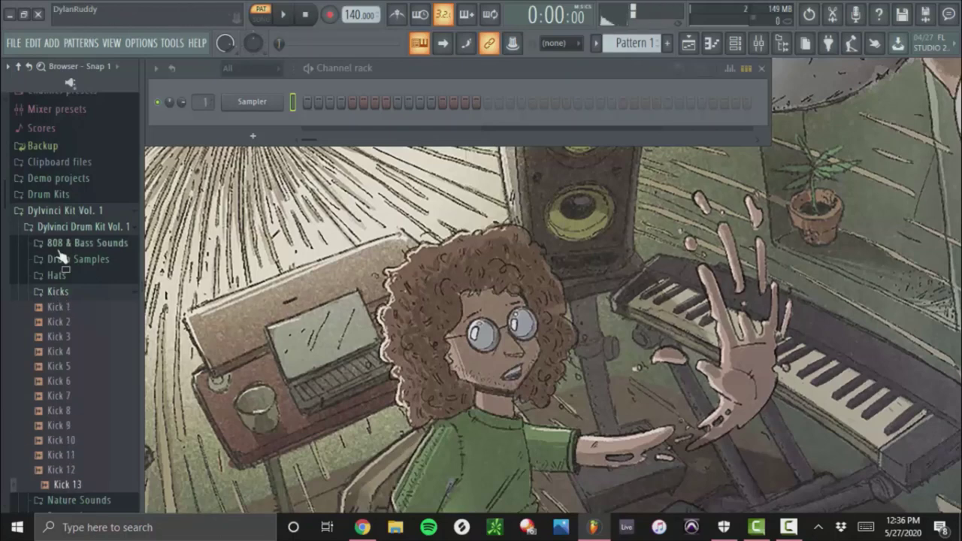
# Collapse the Kicks folder and audition Nature Sounds 1 in the Nature Sounds folder
pyautogui.click(61, 296)
pyautogui.click(62, 308)
pyautogui.press('Down')
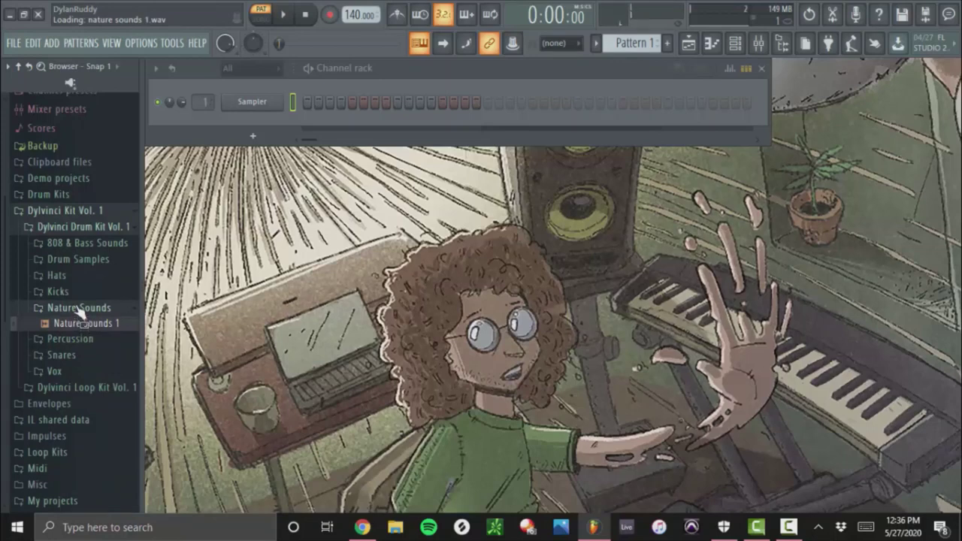
# Switch from the Nature Sounds folder to Percussion and audition Perc 1 through Perc 24
pyautogui.press('Down')
pyautogui.press('Right')
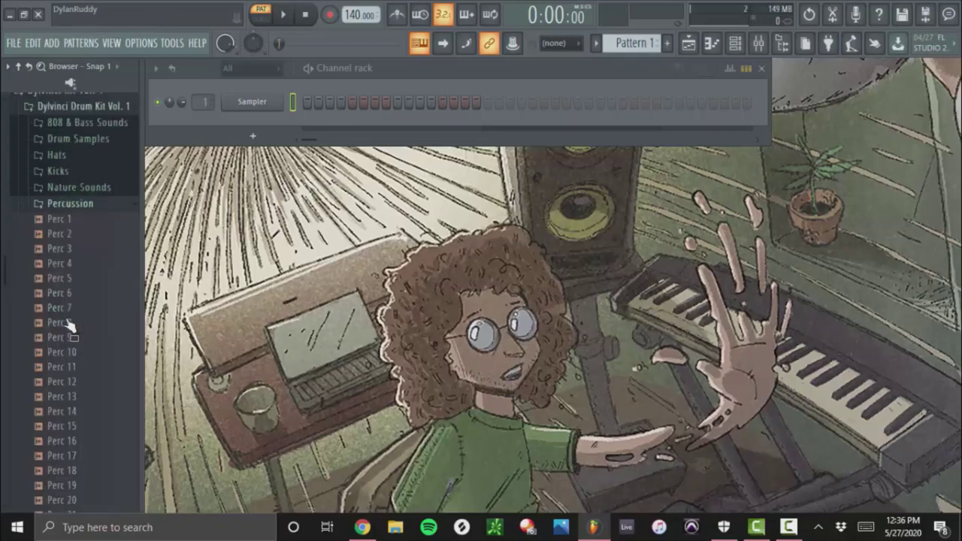
pyautogui.press('Down')
pyautogui.press('Down')
pyautogui.press('Down')
pyautogui.press('Down')
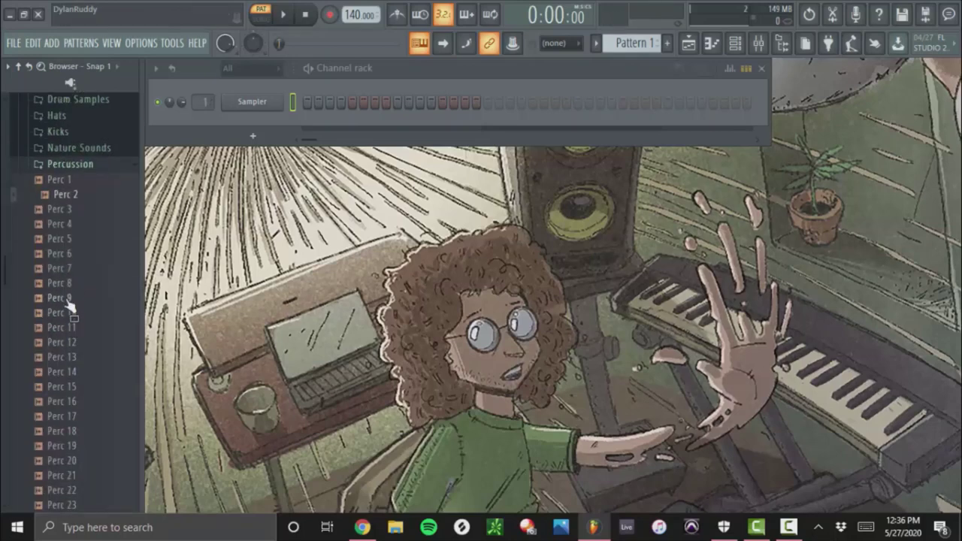
pyautogui.press('Down')
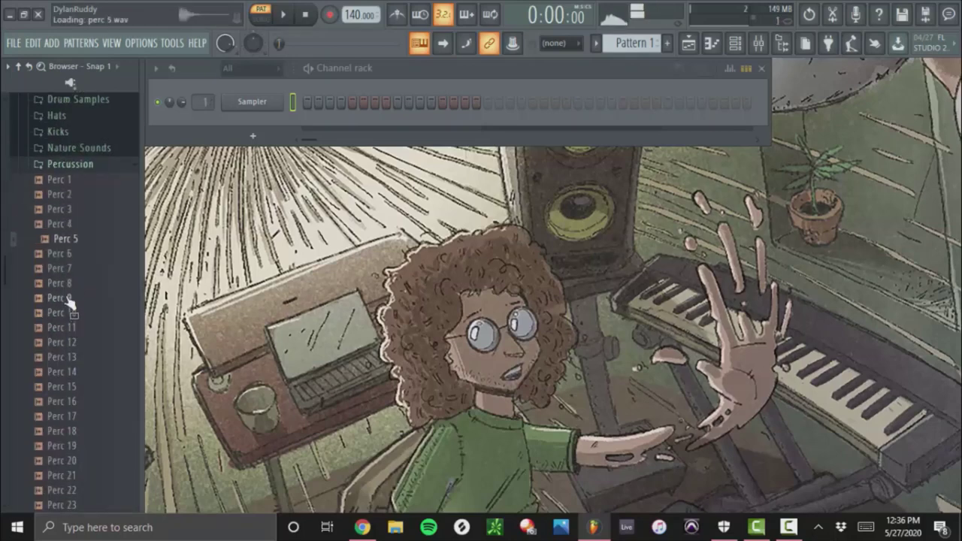
pyautogui.press('Down')
pyautogui.press('Down')
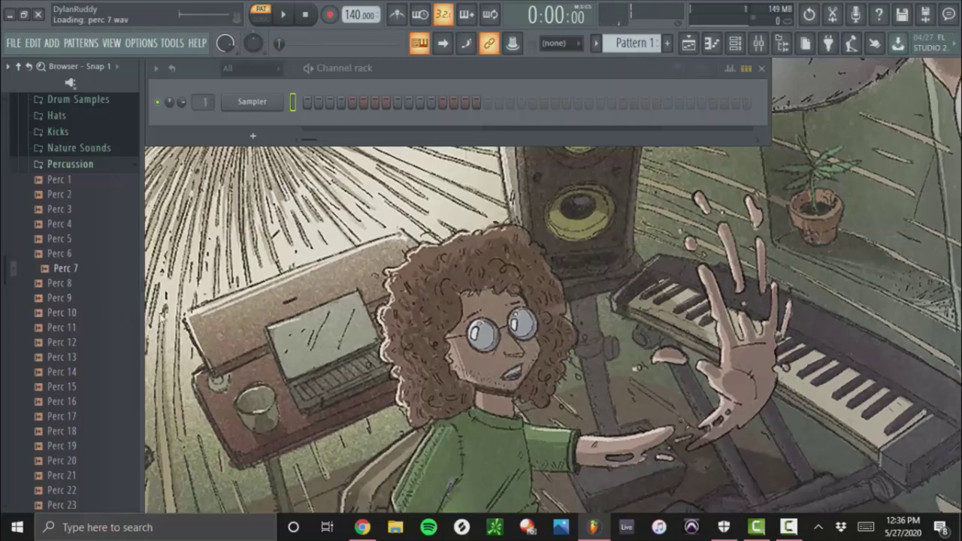
pyautogui.press('Down')
pyautogui.press('Down')
pyautogui.press('Down')
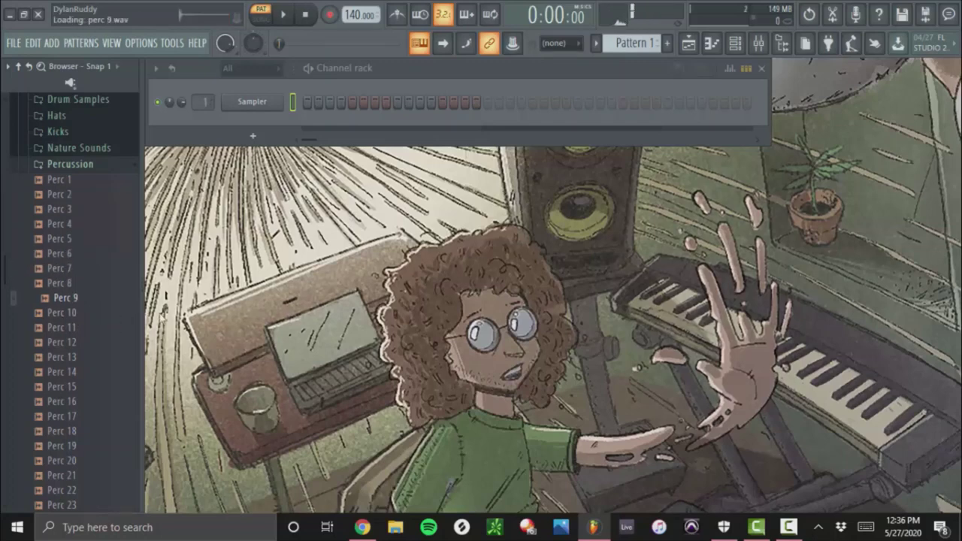
pyautogui.press('Down')
pyautogui.press('Down')
pyautogui.press('Down')
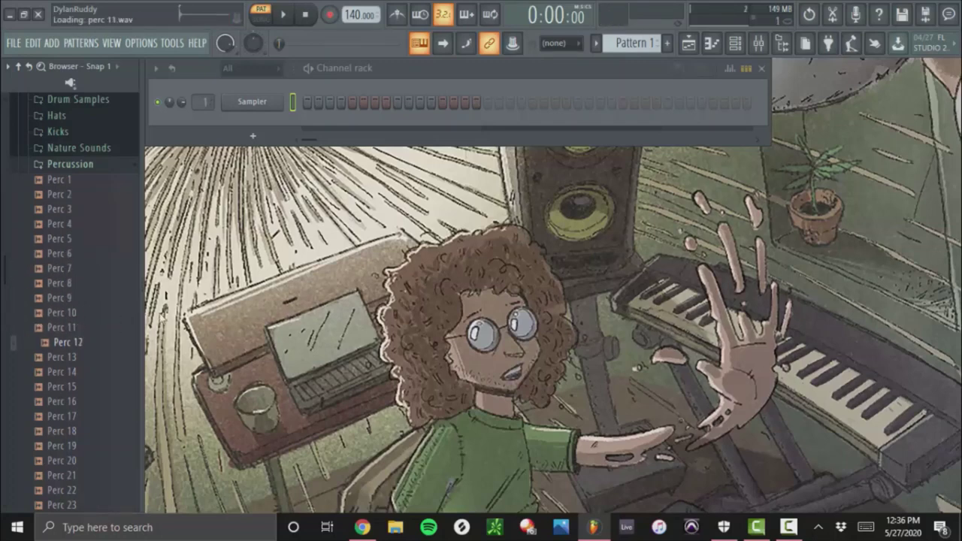
pyautogui.press('Down')
pyautogui.press('Down')
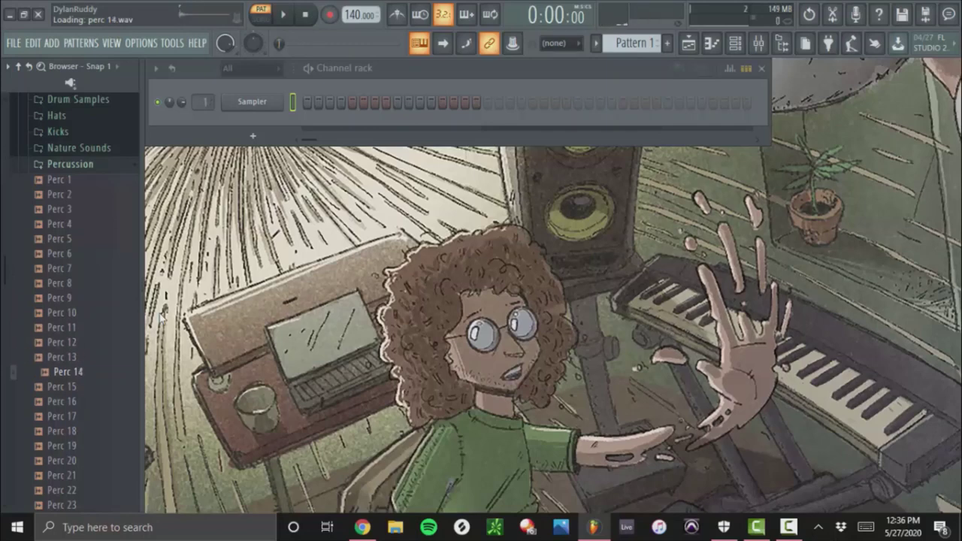
pyautogui.press('Down')
pyautogui.press('Down')
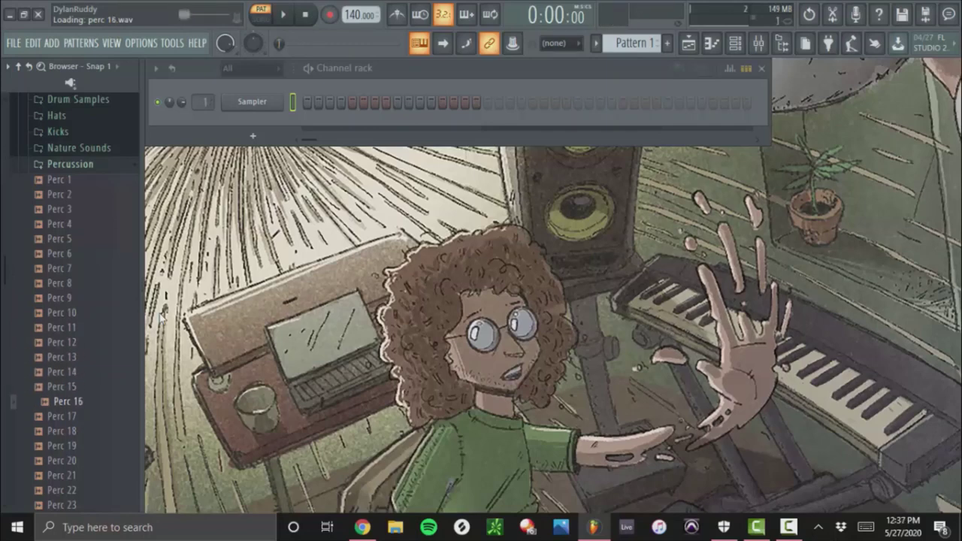
pyautogui.press('Down')
pyautogui.press('Down')
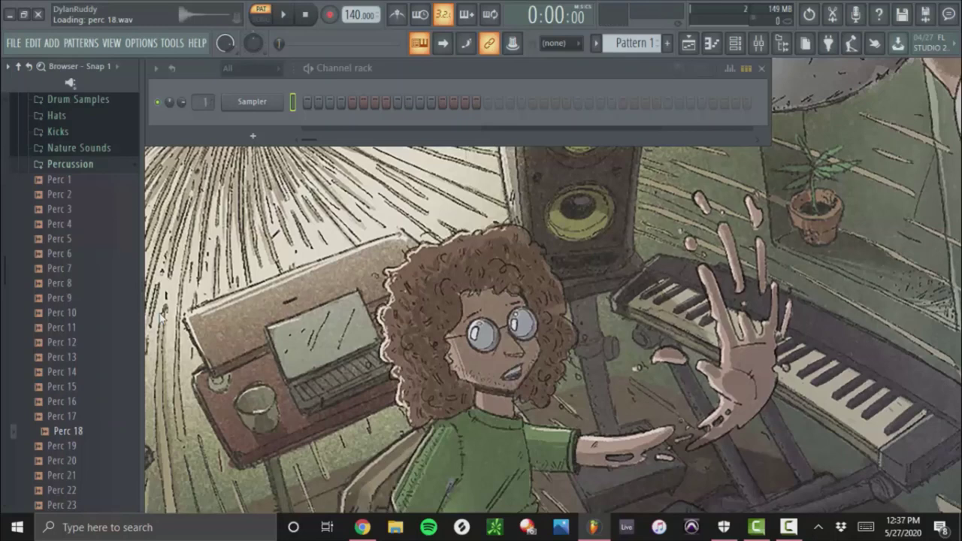
pyautogui.press('Down')
pyautogui.press('Down')
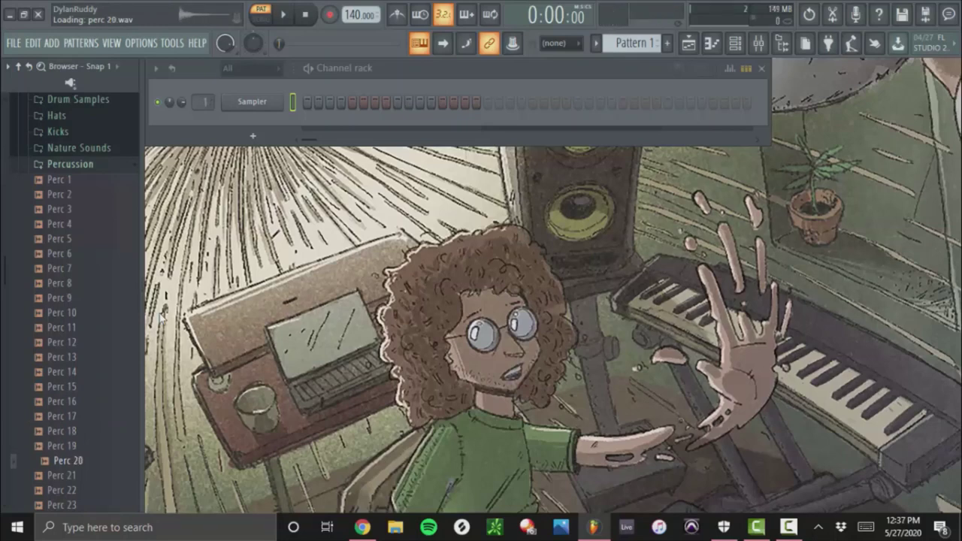
pyautogui.press('Down')
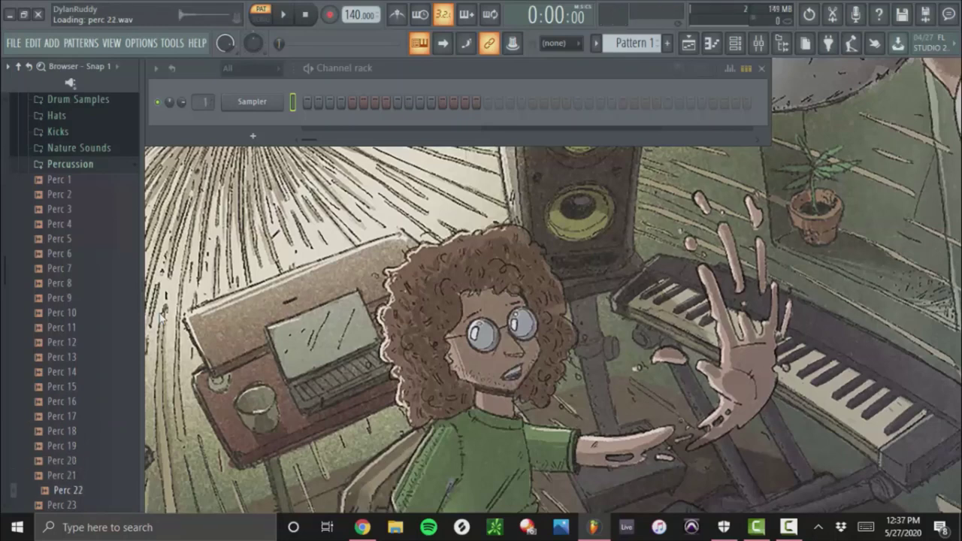
pyautogui.press('Down')
# Collapse the Percussion folder and audition Snare 1 through Snare 17 in the Snares folder
pyautogui.scroll(3, 75, 286)
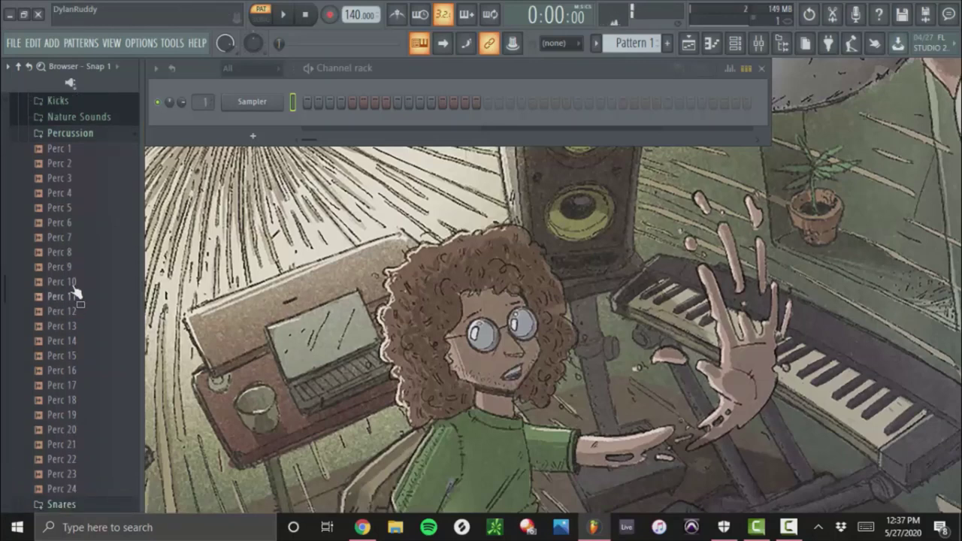
pyautogui.click(72, 313)
pyautogui.scroll(-2, 76, 301)
pyautogui.click(75, 239)
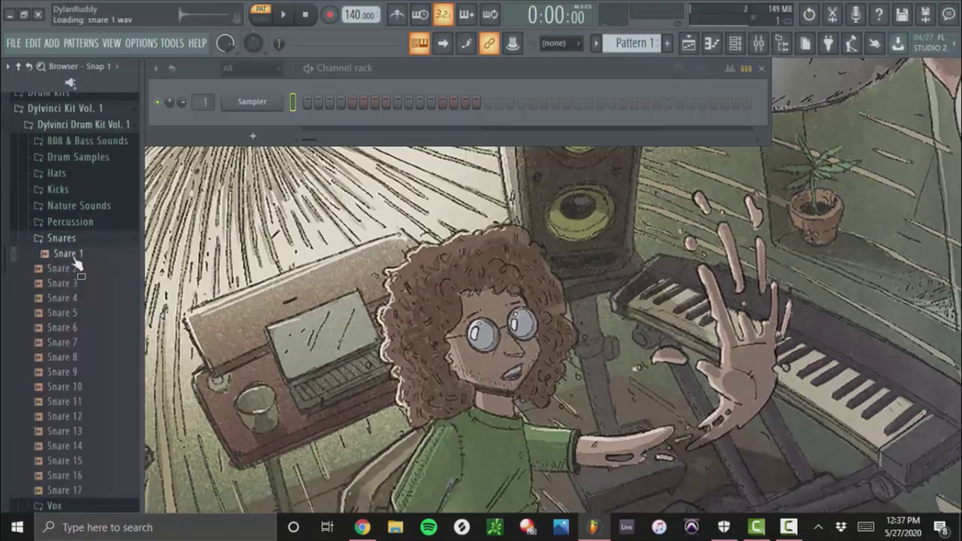
pyautogui.press('Down')
pyautogui.press('Down')
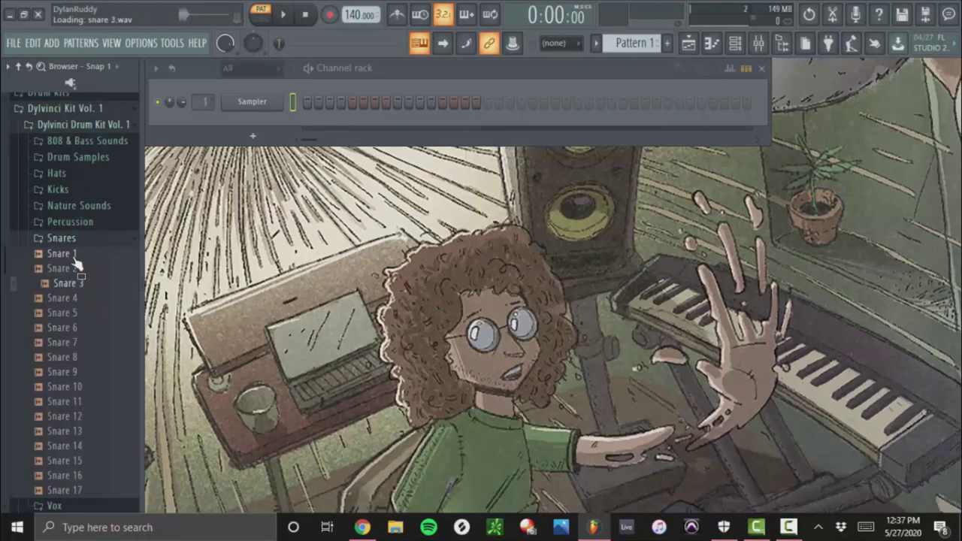
pyautogui.press('Down')
pyautogui.press('Down')
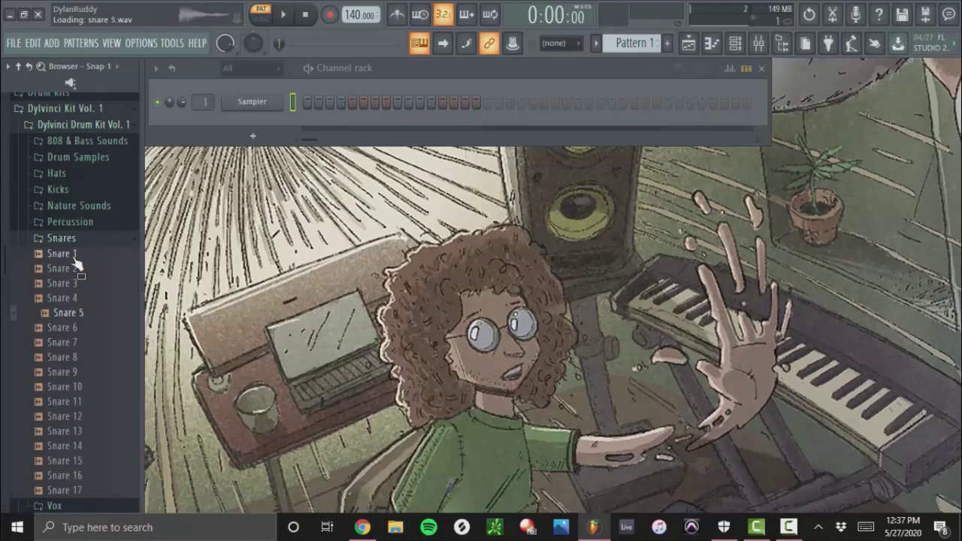
pyautogui.press('Down')
pyautogui.press('Down')
pyautogui.press('Down')
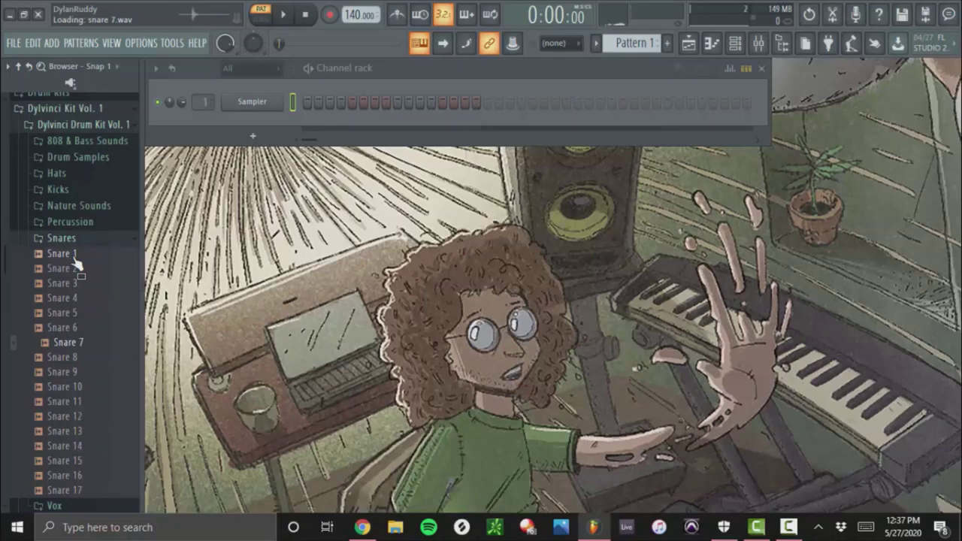
pyautogui.press('Down')
pyautogui.press('Down')
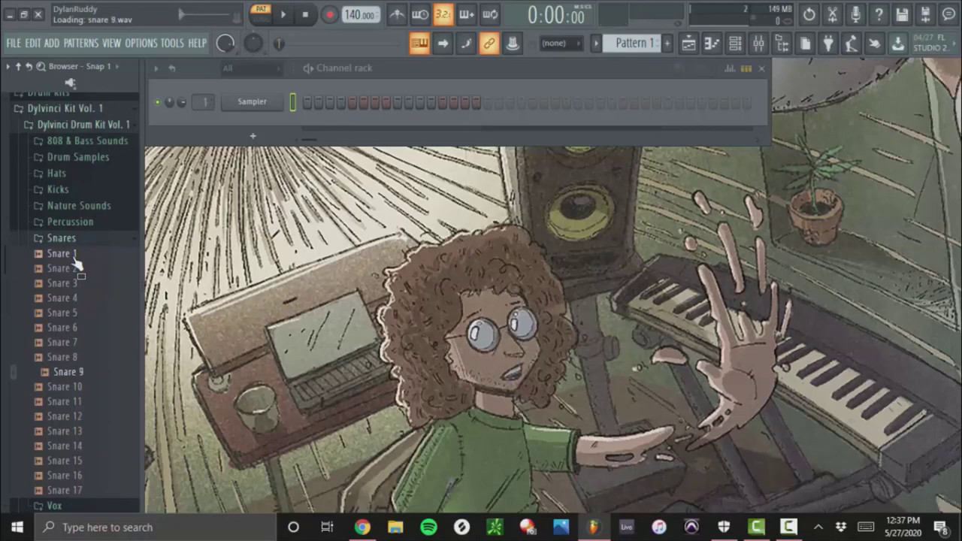
pyautogui.press('Down')
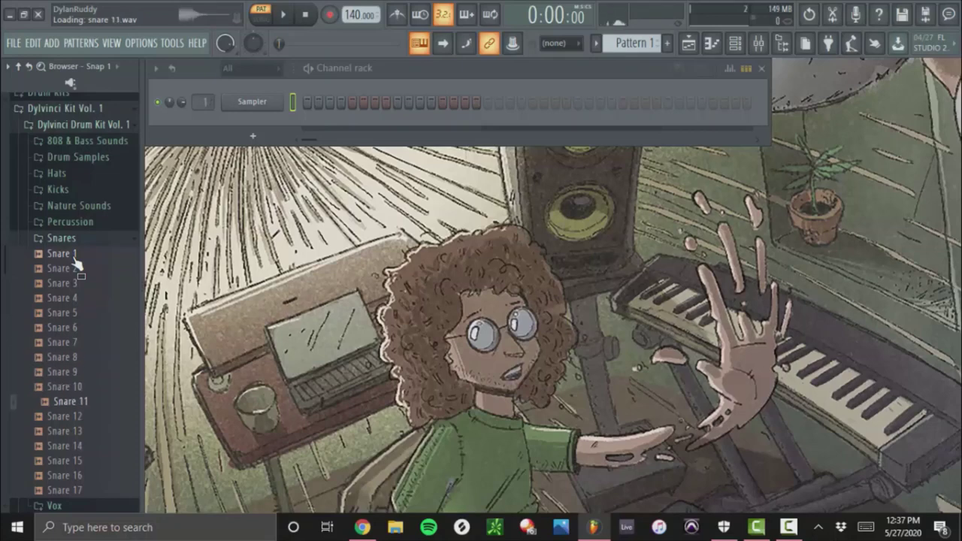
pyautogui.press('Down')
pyautogui.press('Down')
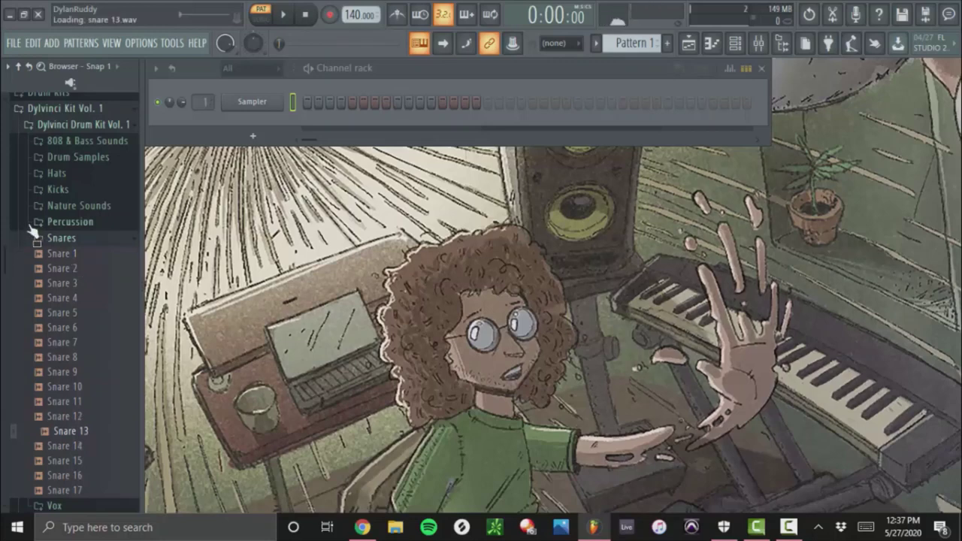
pyautogui.press('Down')
pyautogui.press('Down')
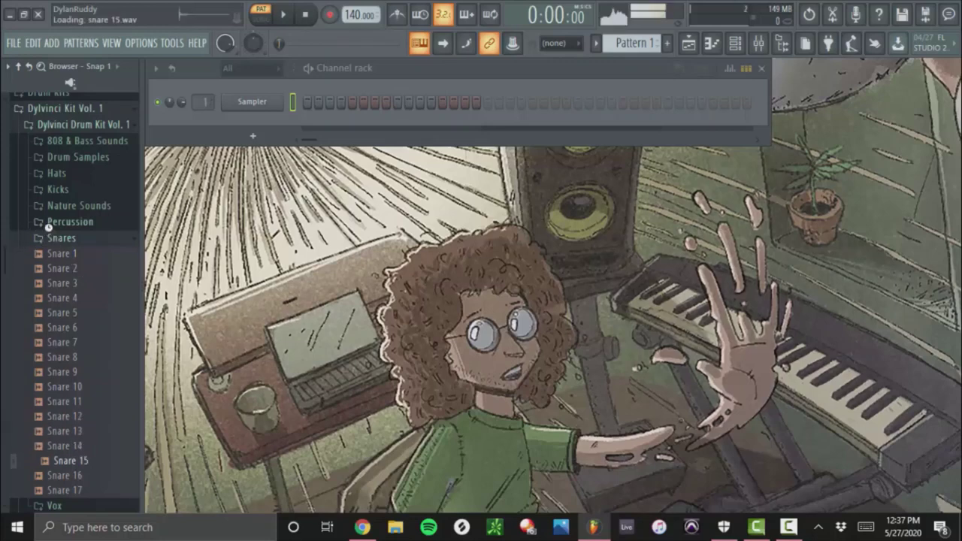
pyautogui.press('Down')
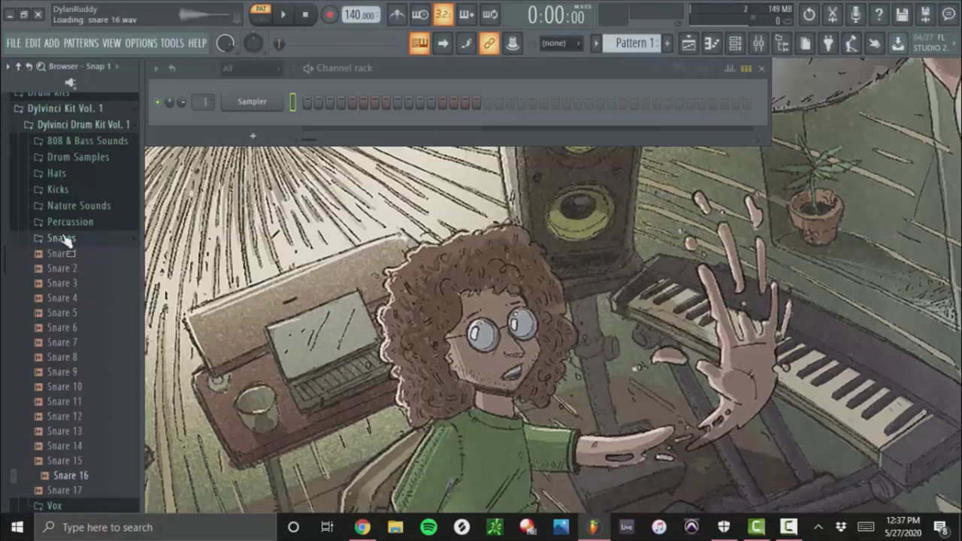
pyautogui.press('Down')
# Collapse the Snares folder and audition Vox 1 through Vox 14 G Minor in the Vox folder
pyautogui.click(64, 238)
pyautogui.click(65, 254)
pyautogui.press('Down')
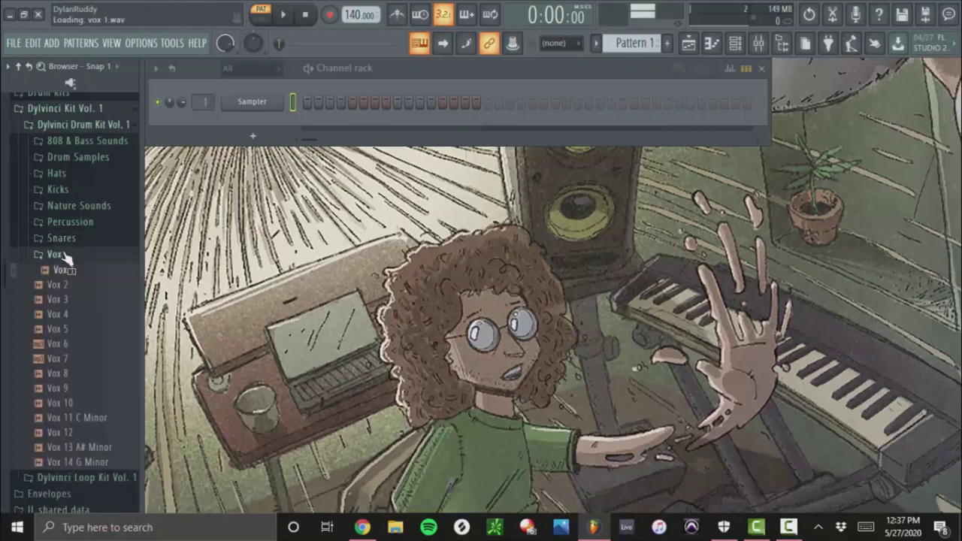
pyautogui.press('Down')
pyautogui.press('Down')
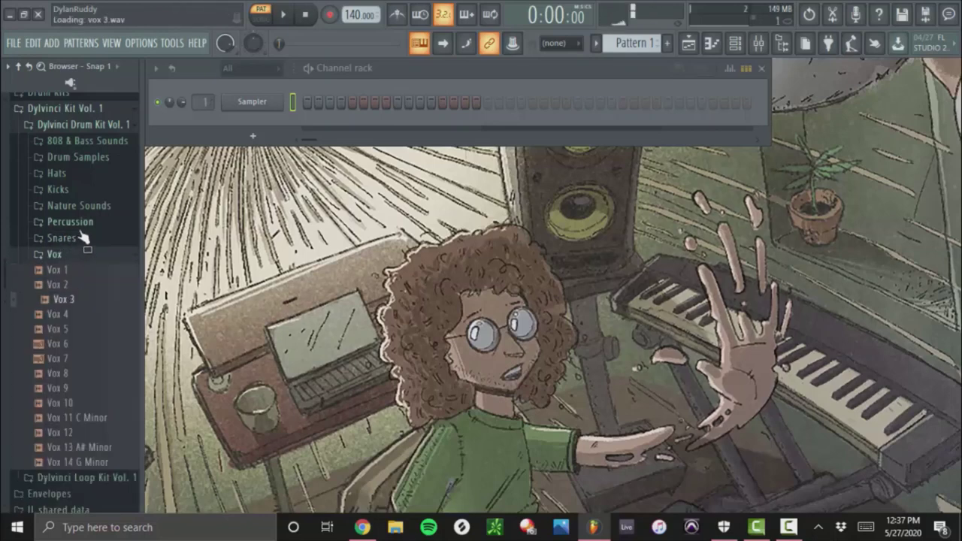
pyautogui.press('Down')
pyautogui.press('Down')
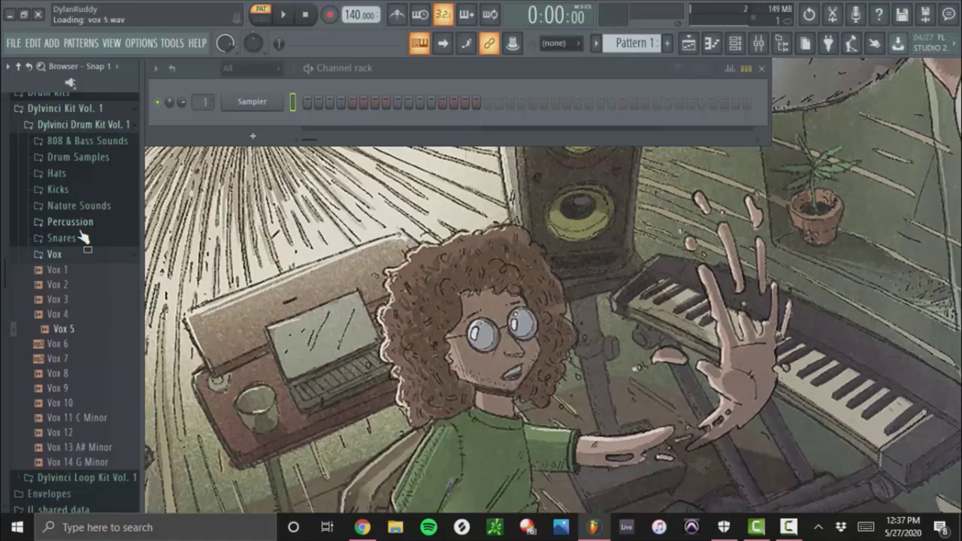
pyautogui.press('Down')
pyautogui.press('Down')
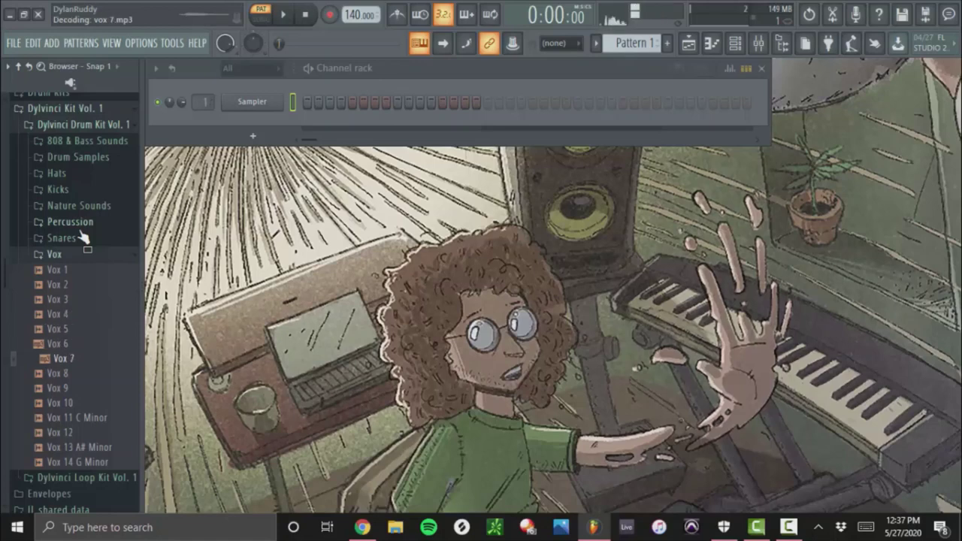
pyautogui.press('Down')
pyautogui.press('Down')
pyautogui.press('Down')
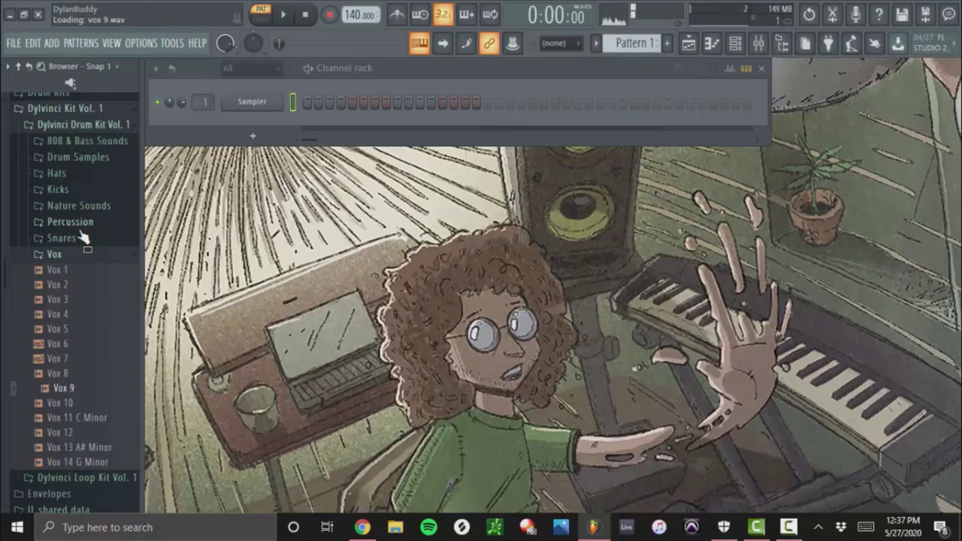
pyautogui.press('Down')
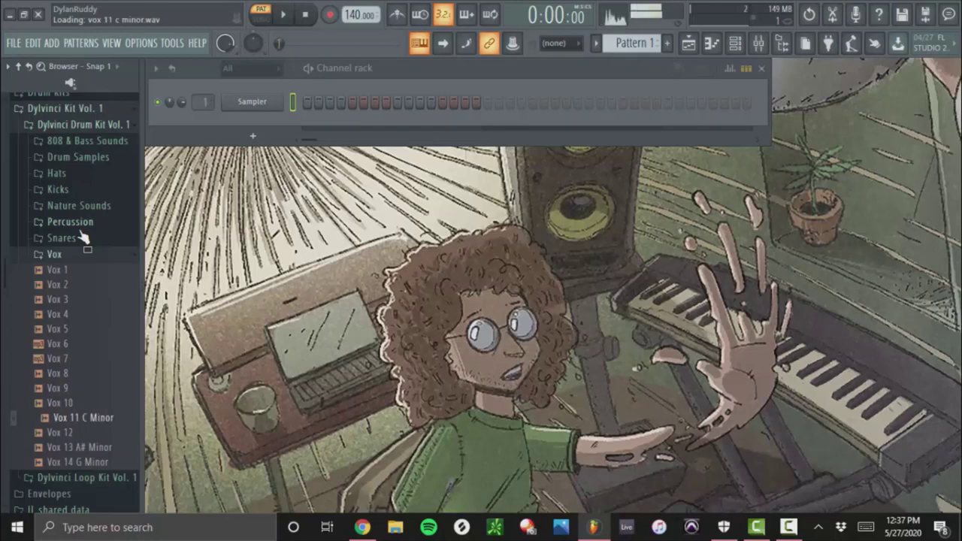
pyautogui.press('Down')
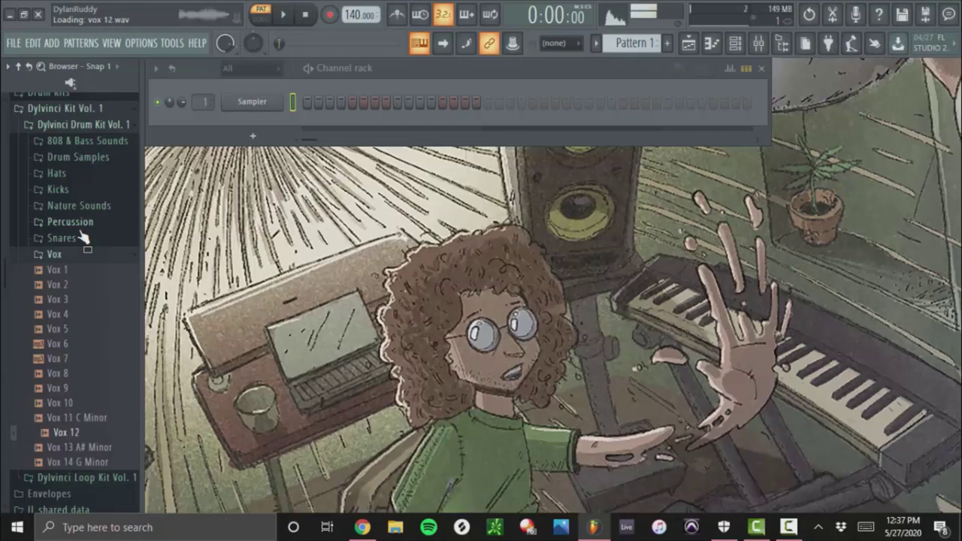
pyautogui.press('Down')
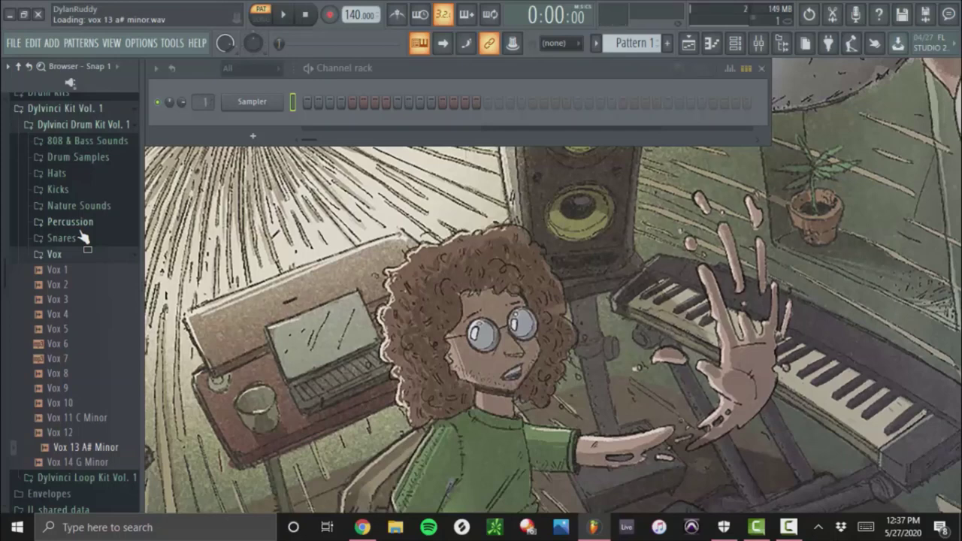
pyautogui.press('Down')
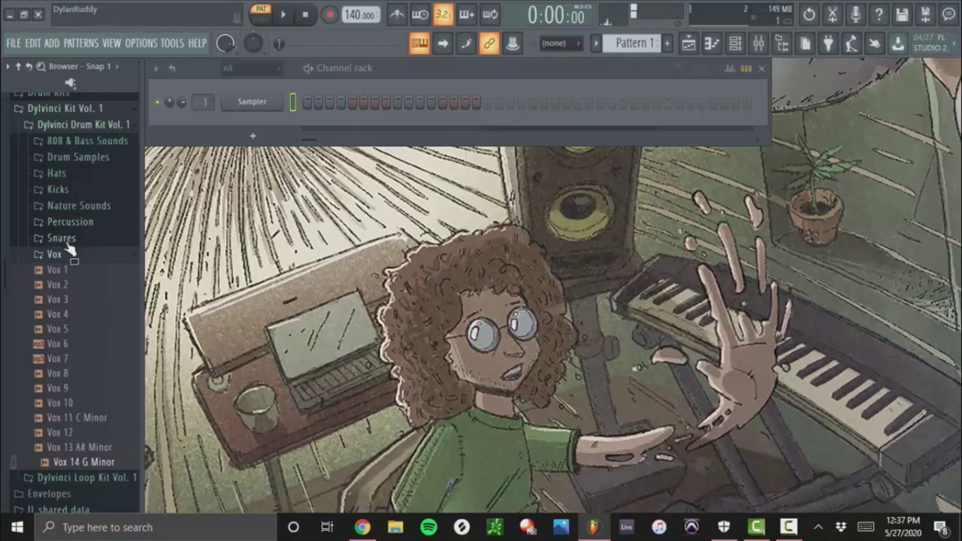
# Collapse the Vox and Dylvinci Drum Kit Vol. 1 folders and open Wav Files inside Dylvinci Loop Kit Vol. 1
pyautogui.click(65, 252)
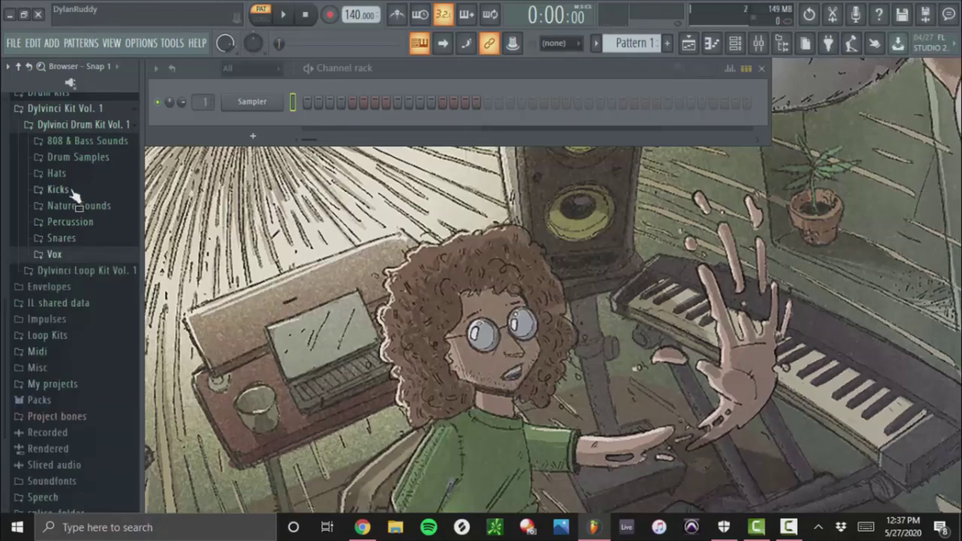
pyautogui.click(78, 126)
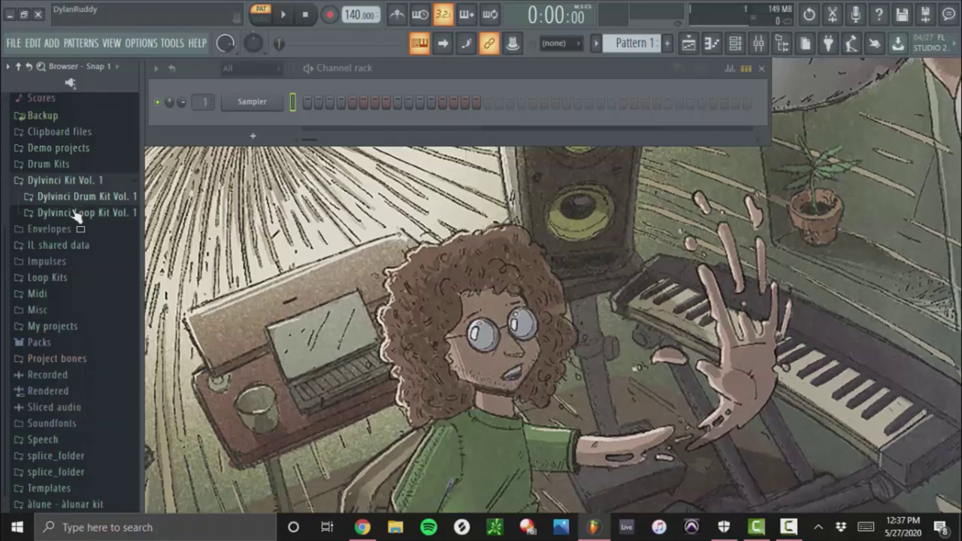
pyautogui.click(77, 213)
pyautogui.click(73, 229)
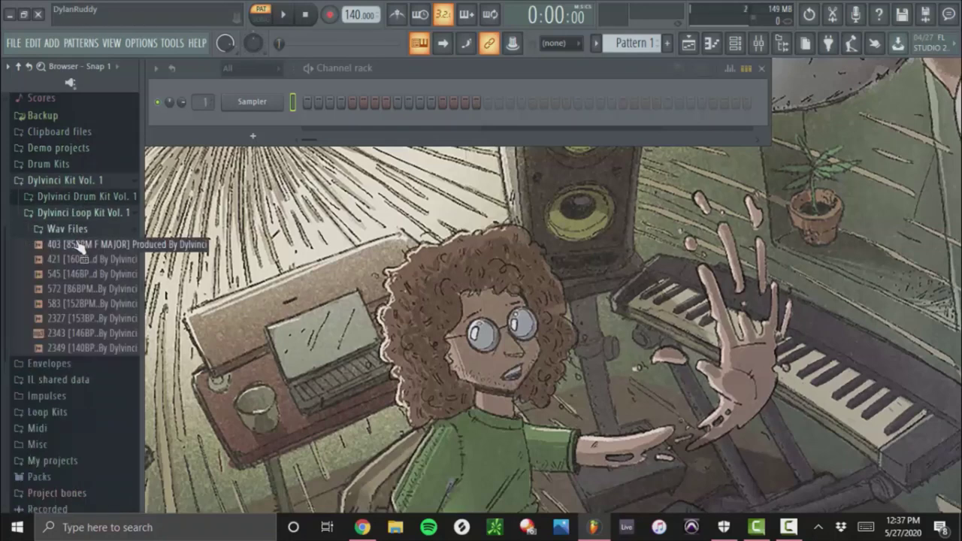
# Audition the loops 403 through 2349 in the Wav Files folder, widening the browser enough to show their full names
pyautogui.click(75, 243)
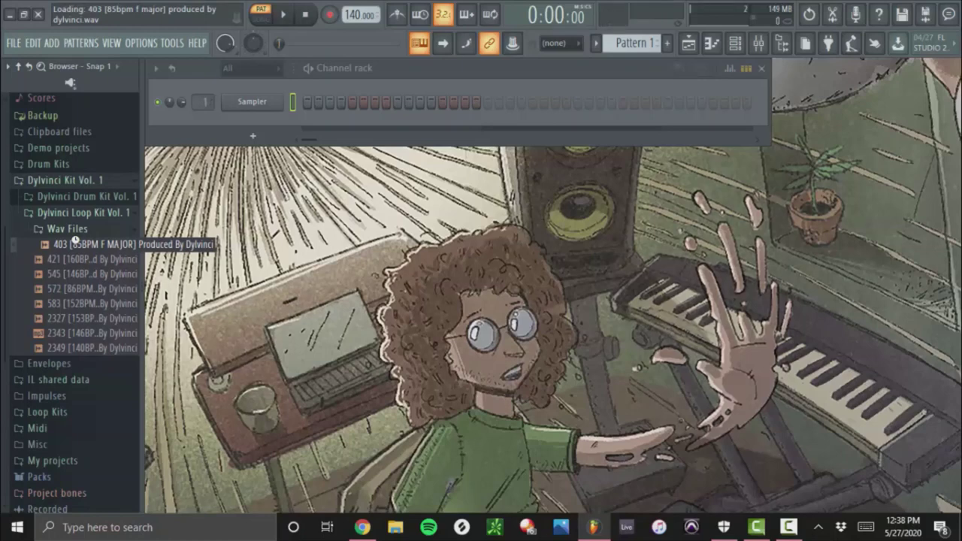
pyautogui.press('Down')
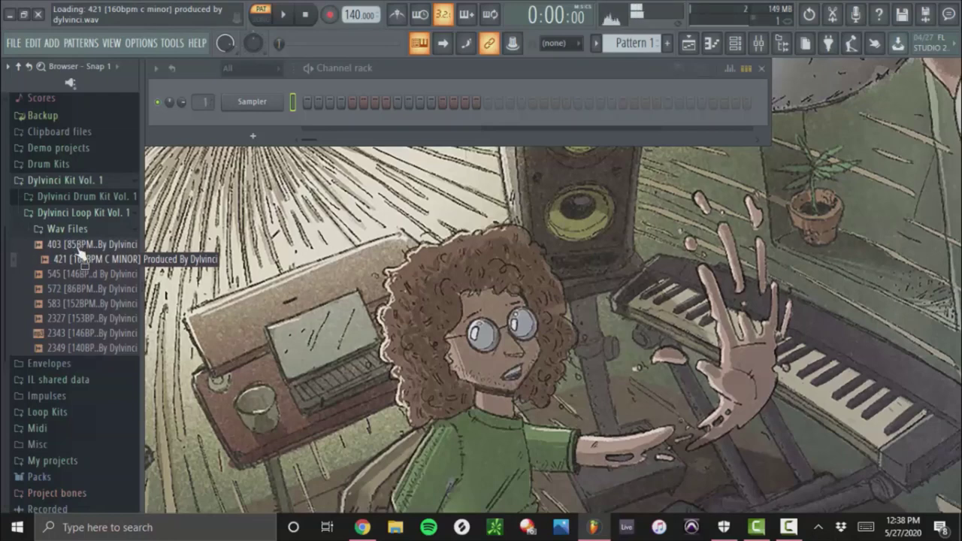
pyautogui.press('Down')
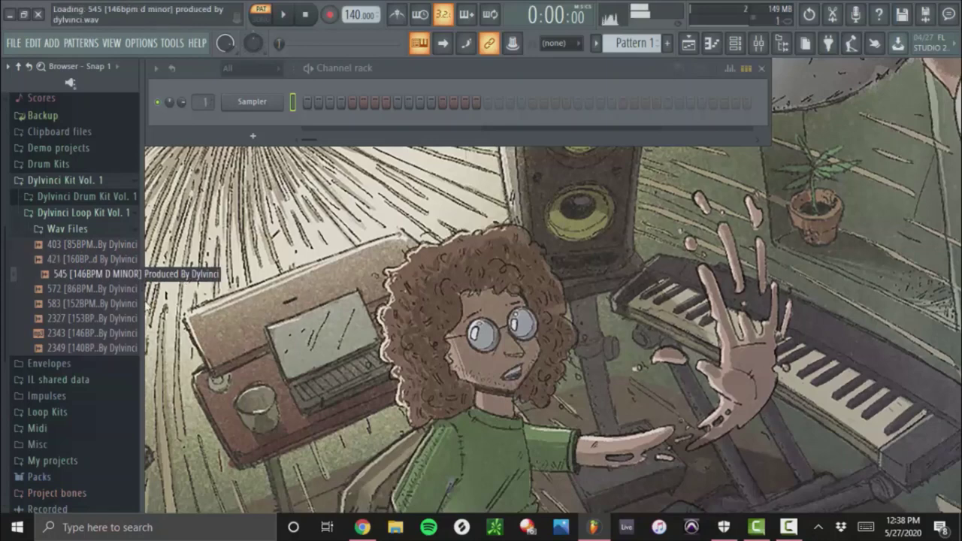
pyautogui.moveTo(146, 304); pyautogui.dragTo(215, 317)
pyautogui.moveTo(229, 319); pyautogui.dragTo(267, 338)
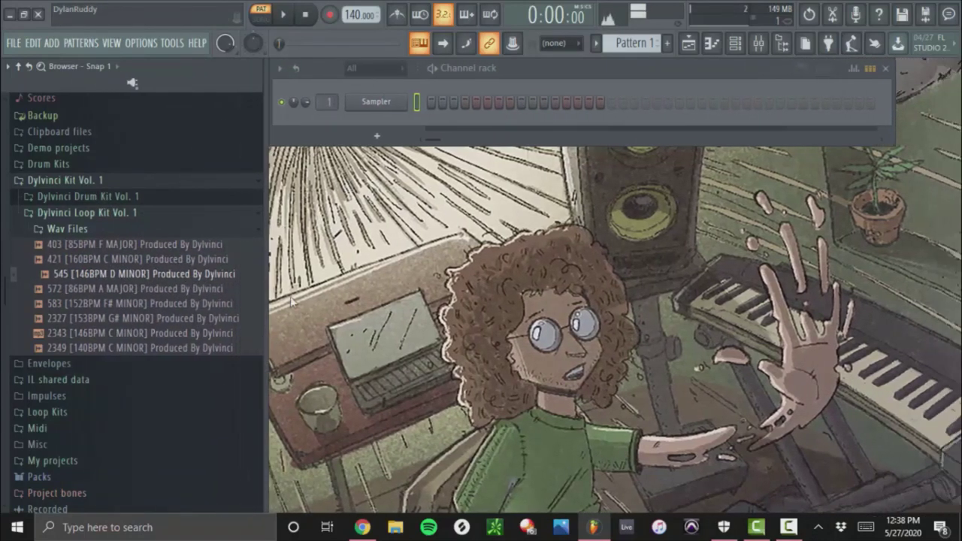
pyautogui.press('Down')
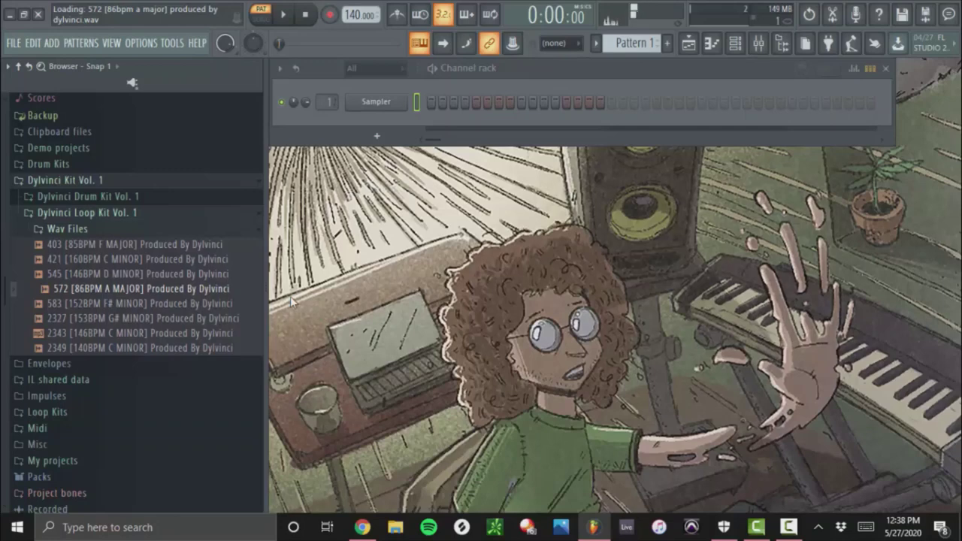
pyautogui.press('Down')
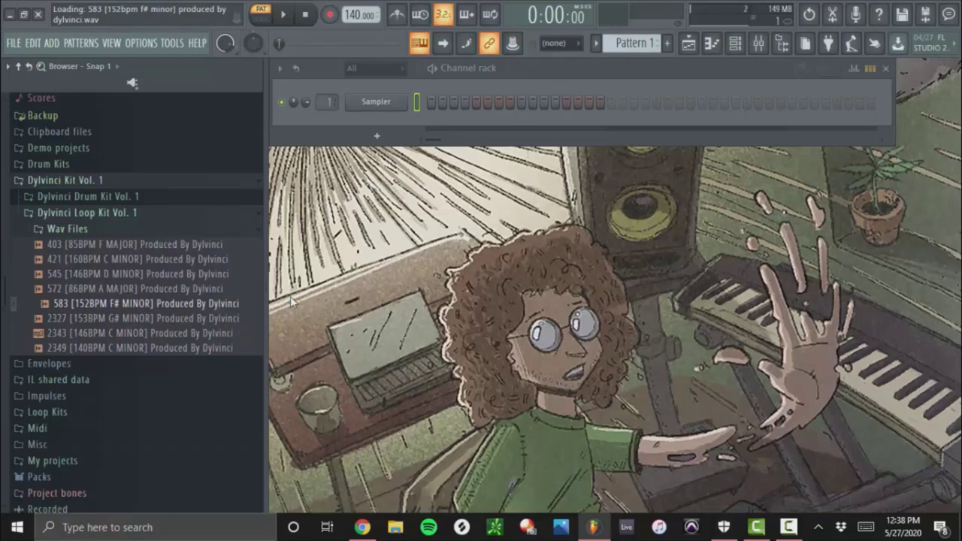
pyautogui.press('Down')
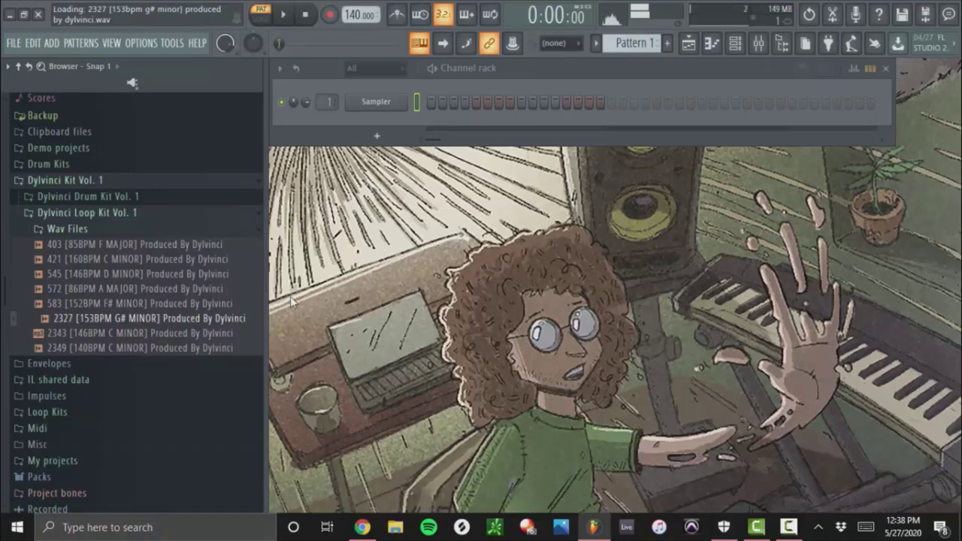
pyautogui.press('Down')
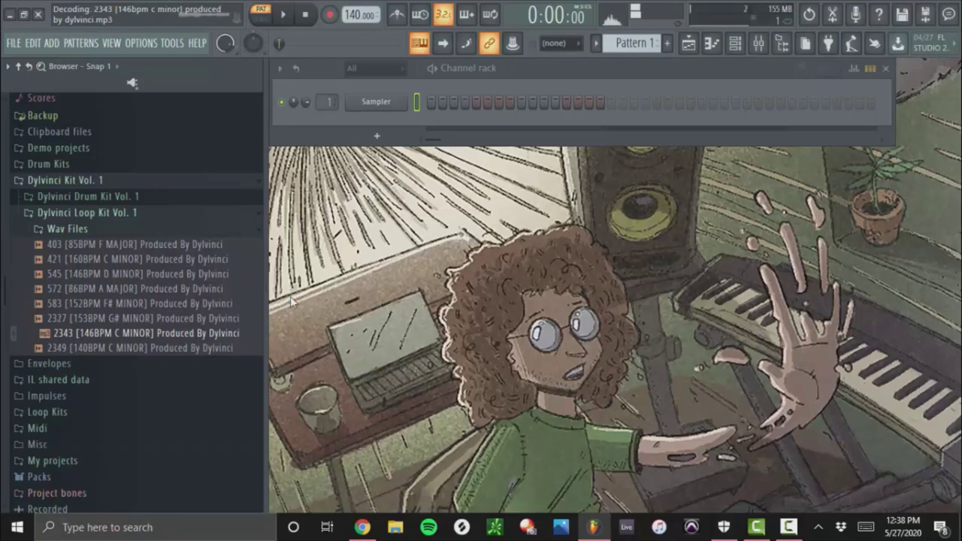
pyautogui.press('Down')
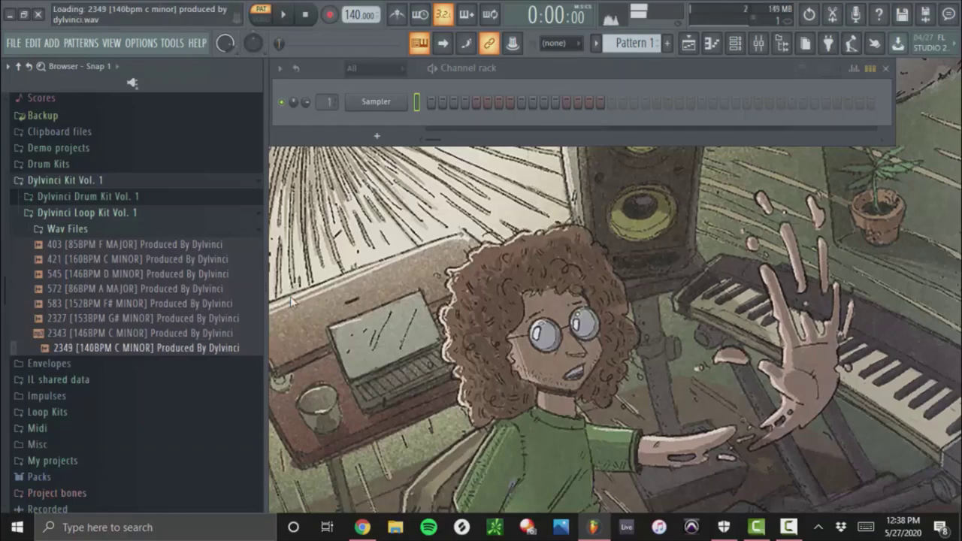
# Open the Playlist and place the 403 [85BPM F MAJOR] loop at the start of Track 1
pyautogui.click(689, 43)
pyautogui.click(127, 259)
pyautogui.click(127, 273)
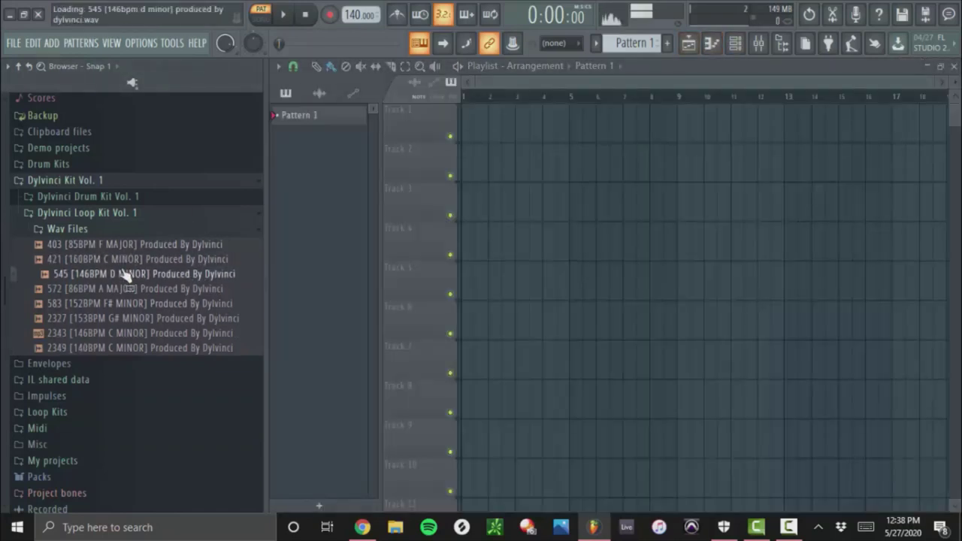
pyautogui.moveTo(128, 277); pyautogui.dragTo(154, 261)
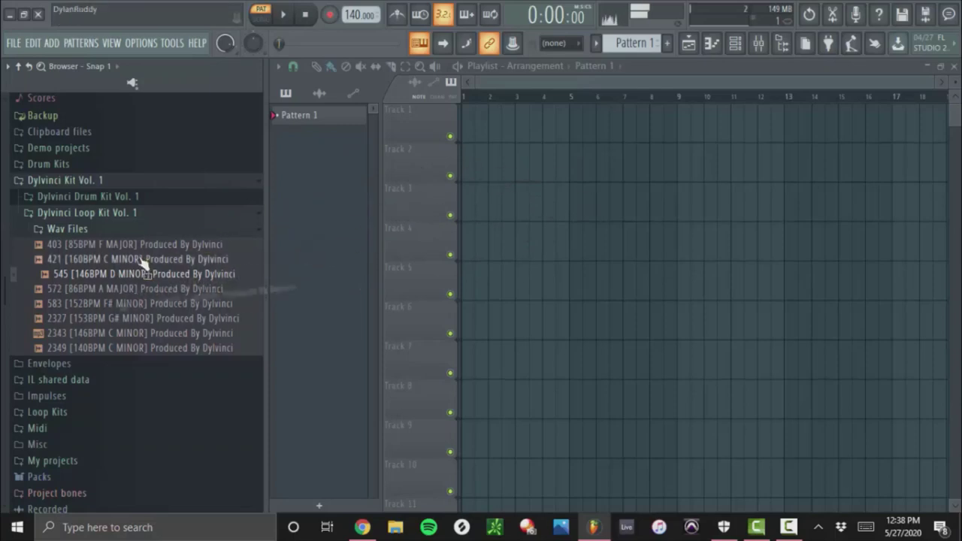
pyautogui.click(143, 244)
pyautogui.moveTo(369, 188); pyautogui.dragTo(467, 135)
# Restore the Playlist to a smaller floating window, resize it and place it below the Channel rack
pyautogui.click(932, 67)
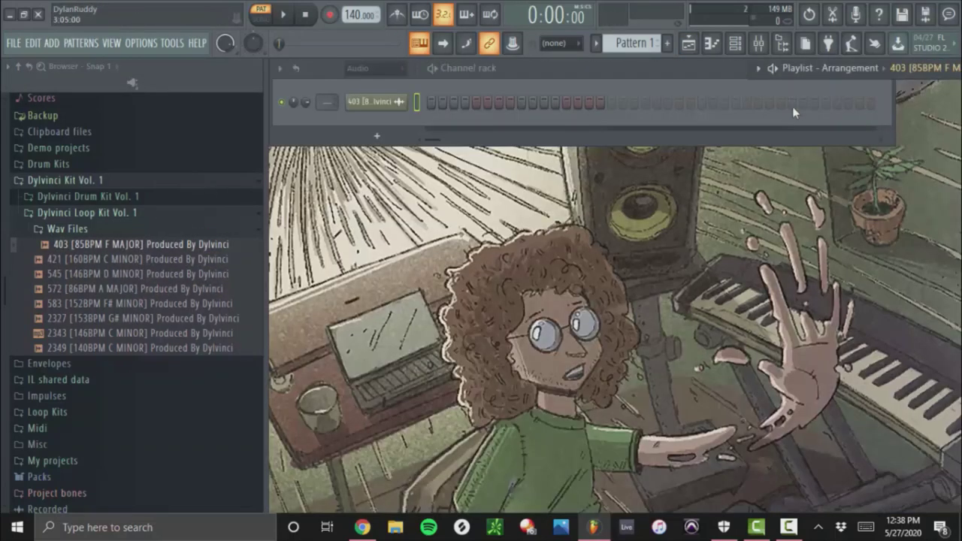
pyautogui.moveTo(872, 78); pyautogui.dragTo(860, 147)
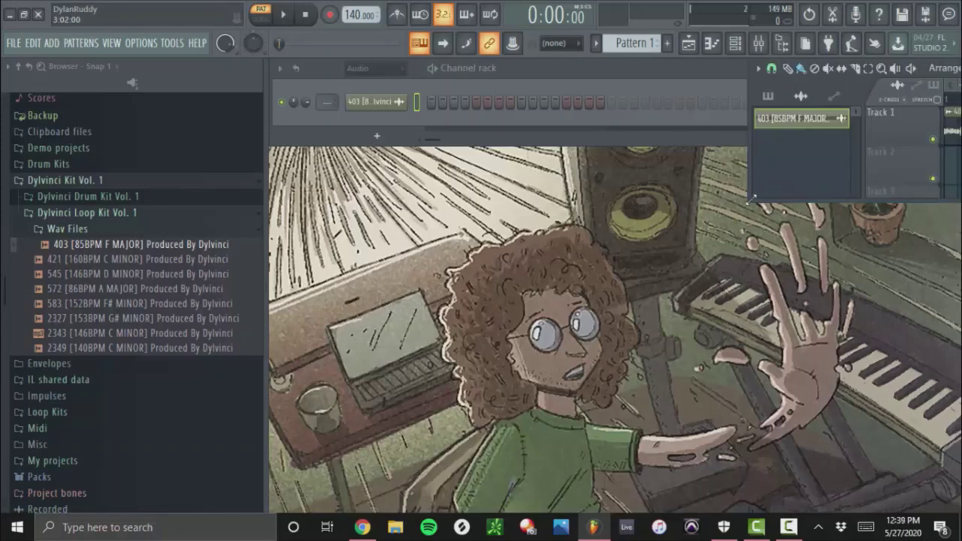
pyautogui.moveTo(752, 197); pyautogui.dragTo(511, 289)
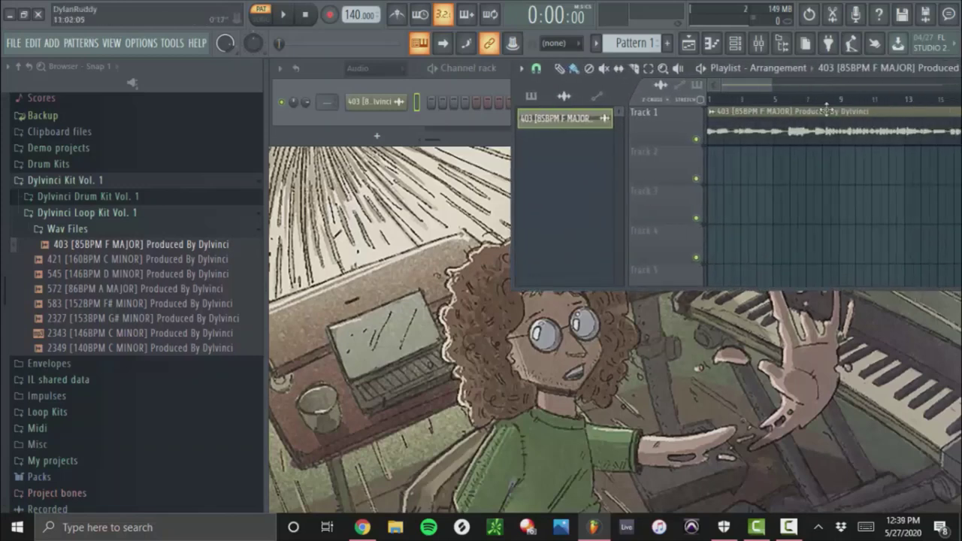
pyautogui.moveTo(521, 80); pyautogui.dragTo(356, 215)
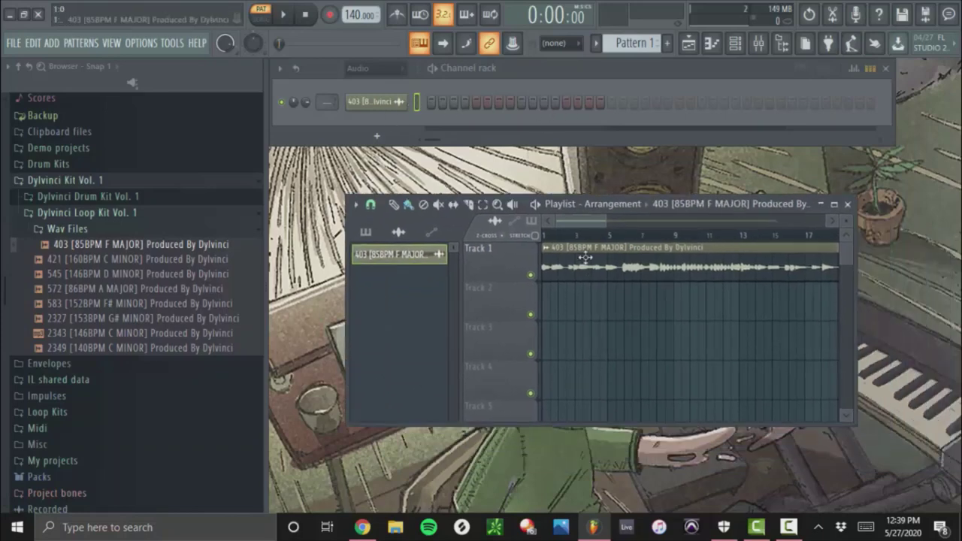
# Place a Pattern 1 clip on Track 2 spanning bars 1 to 9 and select that time range
pyautogui.click(571, 313)
pyautogui.rightClick(573, 313)
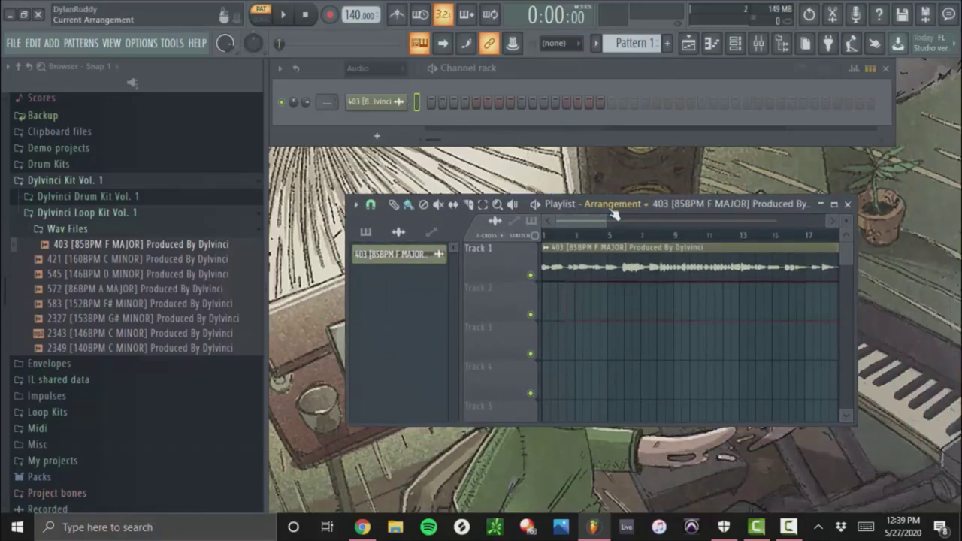
pyautogui.click(680, 206)
pyautogui.click(676, 256)
pyautogui.click(608, 309)
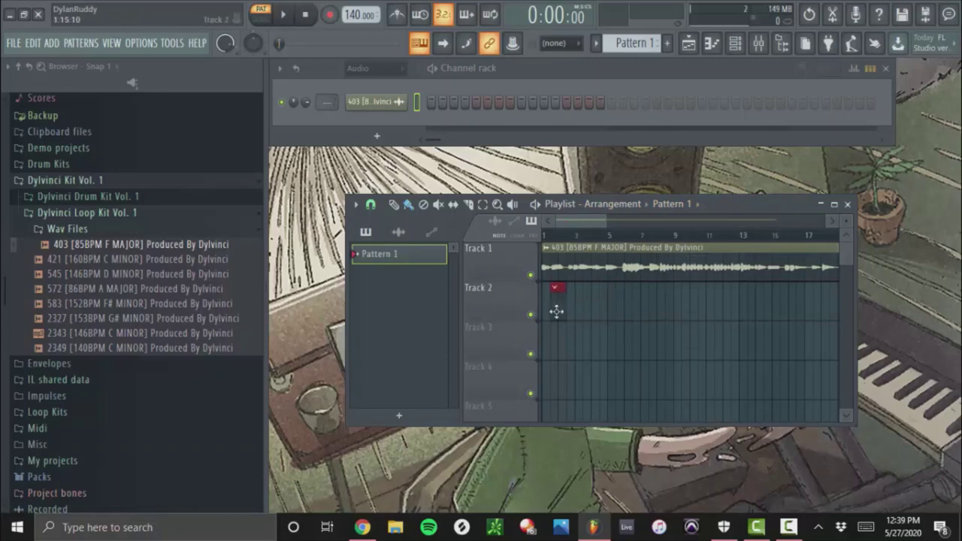
pyautogui.moveTo(555, 309); pyautogui.dragTo(668, 309)
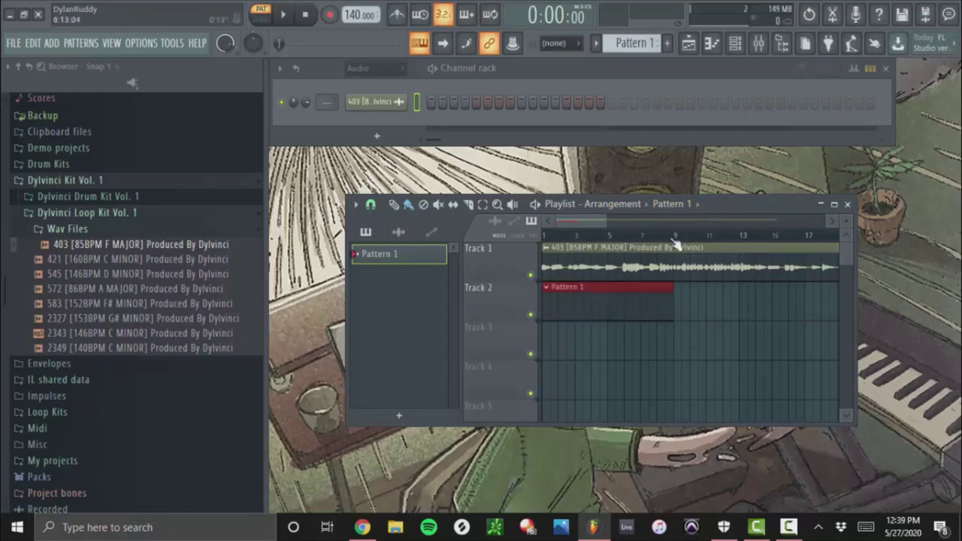
pyautogui.moveTo(675, 244); pyautogui.dragTo(468, 255)
# Show all channels in the Channel rack and load Hat 10 from the drum kit's Hats folder onto the Sampler channel
pyautogui.click(373, 74)
pyautogui.click(326, 103)
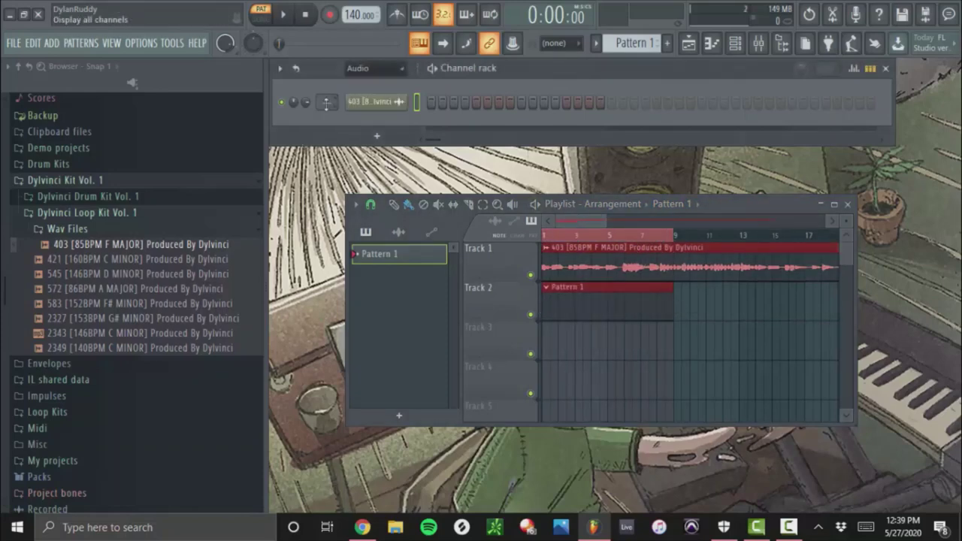
pyautogui.click(375, 71)
pyautogui.click(356, 84)
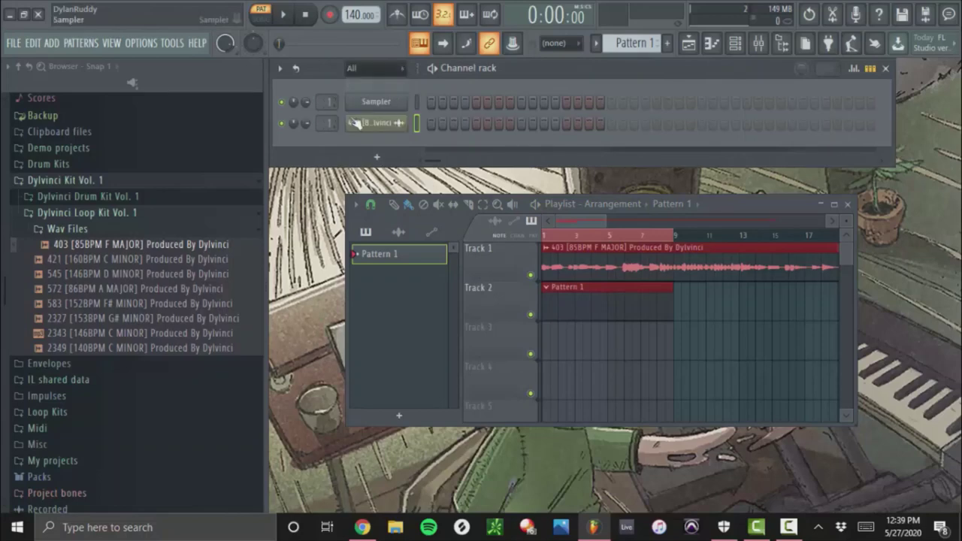
pyautogui.click(79, 199)
pyautogui.click(78, 248)
pyautogui.click(78, 263)
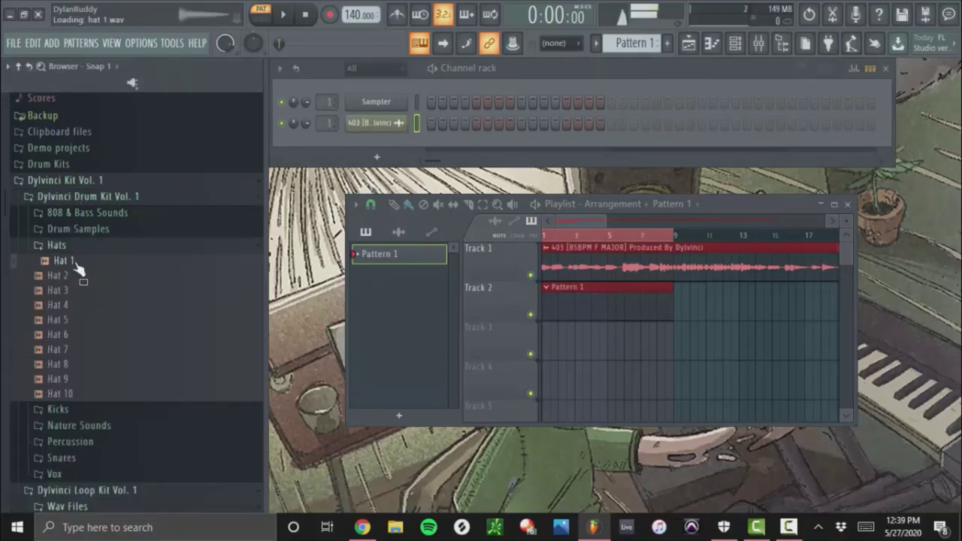
pyautogui.moveTo(80, 399); pyautogui.dragTo(416, 98)
# Fill the Hat 10 channel on each 2 steps and play the arrangement in song mode at 85 BPM
pyautogui.rightClick(414, 100)
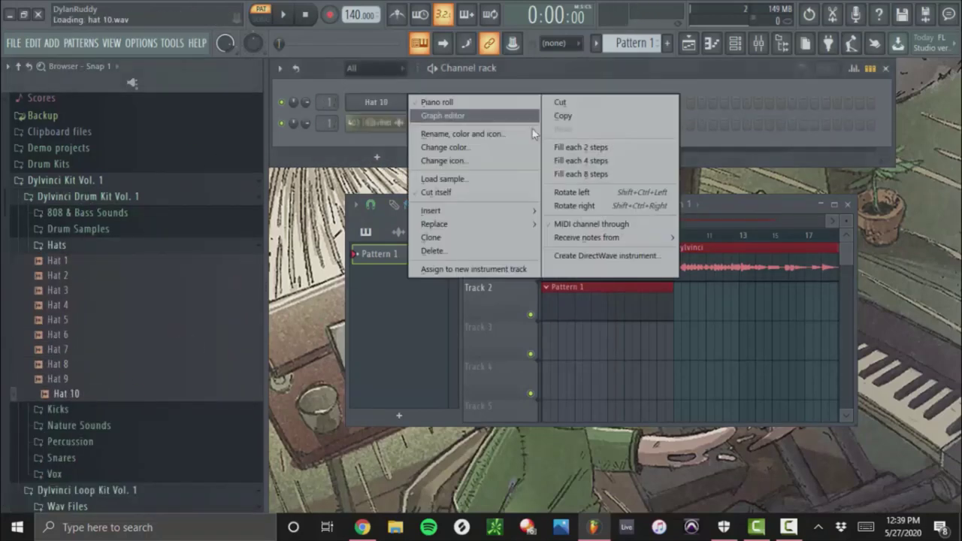
pyautogui.click(571, 151)
pyautogui.press('space')
pyautogui.click(260, 14)
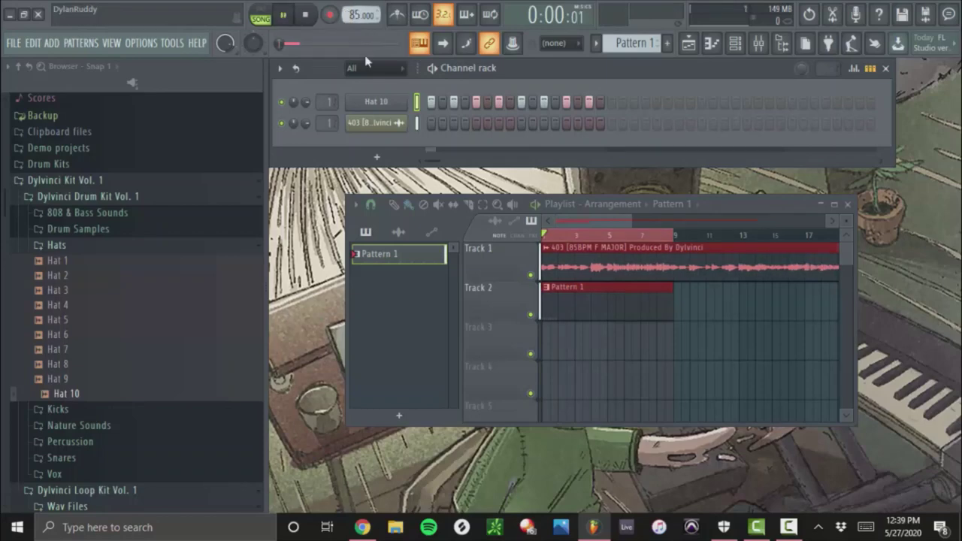
# In Hat 10's Piano roll, add a C5 hit after the sixth note, lengthen the last note to bar 2, and duplicate the bar
pyautogui.rightClick(404, 102)
pyautogui.click(432, 103)
pyautogui.press('space')
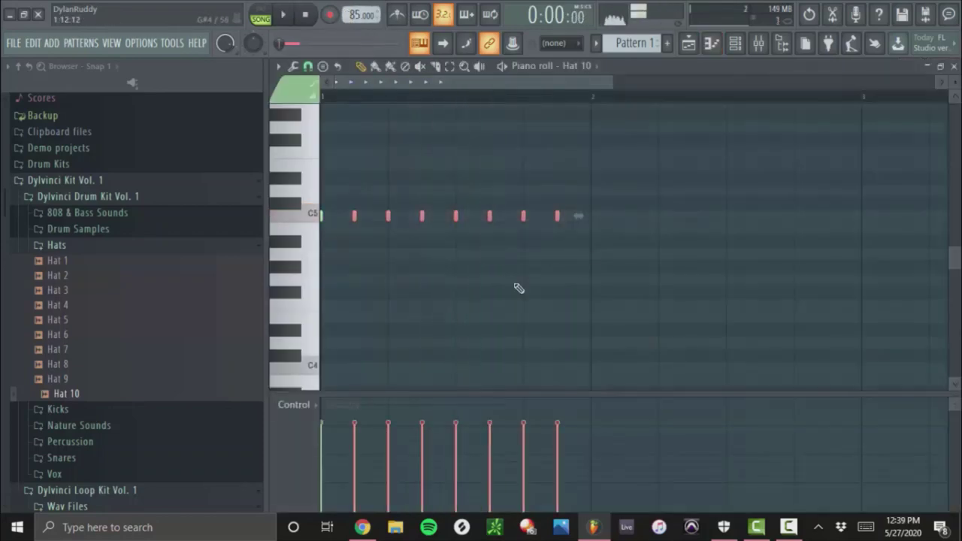
pyautogui.press('space')
pyautogui.click(506, 215)
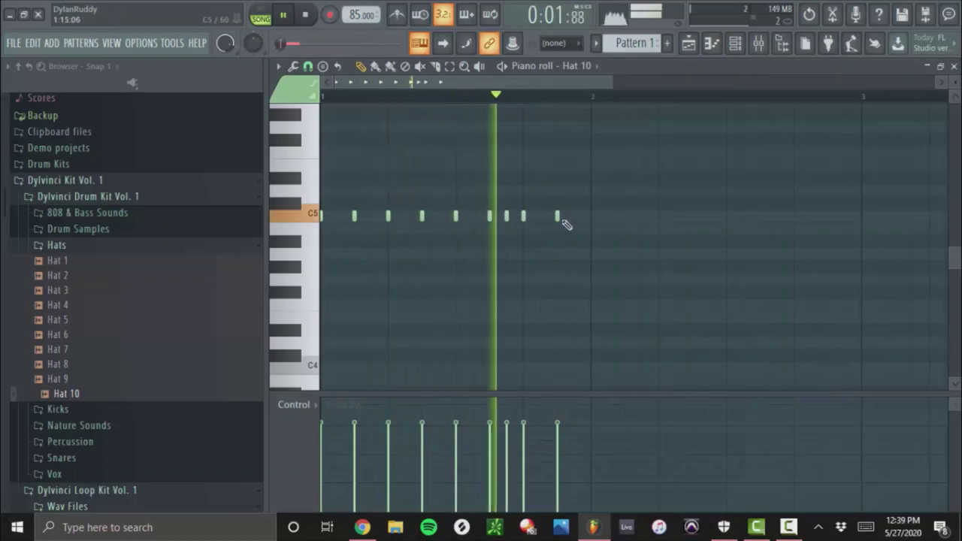
pyautogui.moveTo(560, 216); pyautogui.dragTo(624, 217)
pyautogui.hotkey('ctrl', 'b')
# Add two extra C5 hat notes in bar 2 and repeat the two-bar phrase through bar 6
pyautogui.click(610, 217)
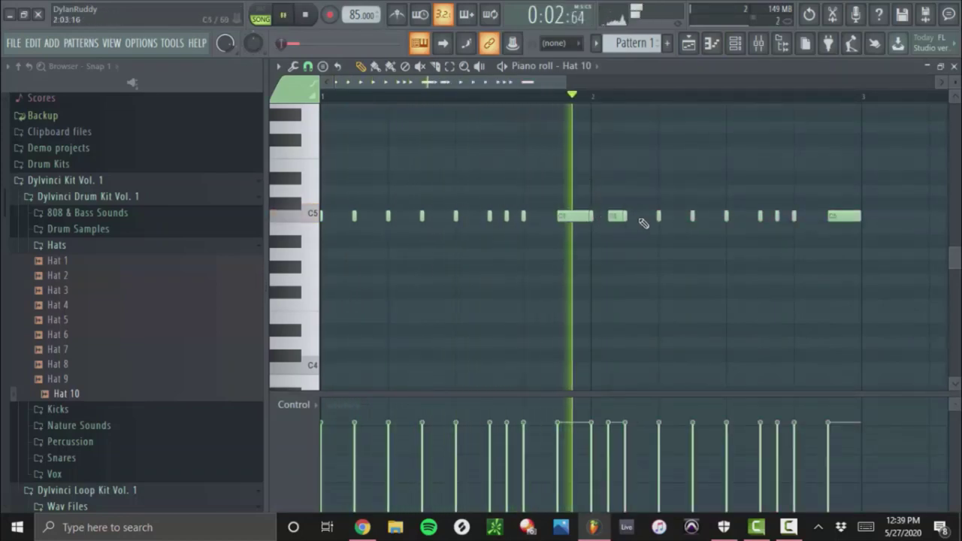
pyautogui.click(710, 217)
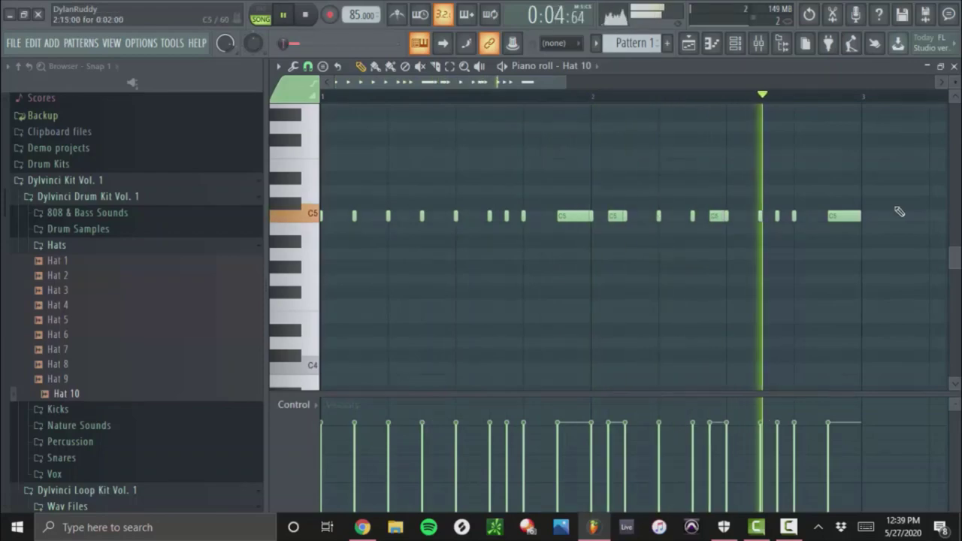
pyautogui.hotkey('ctrl', 'b')
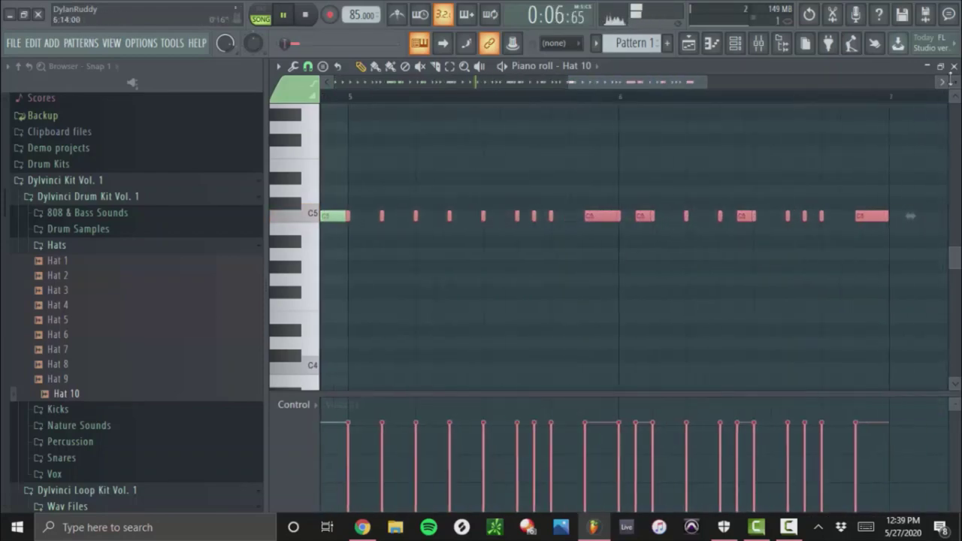
# Close the Piano roll, reopen the Playlist, and shorten the selected playback range to bars 5 to 9
pyautogui.click(690, 45)
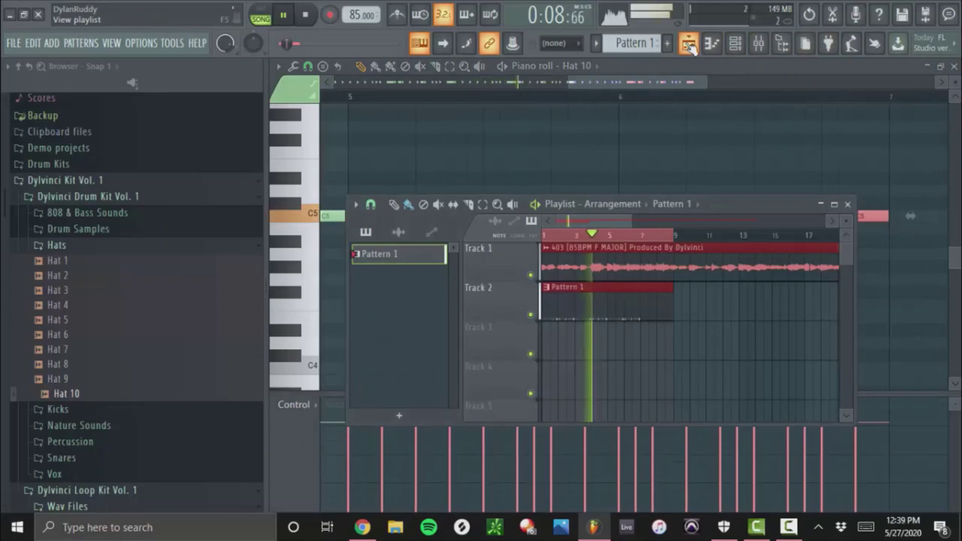
pyautogui.click(690, 45)
pyautogui.click(952, 66)
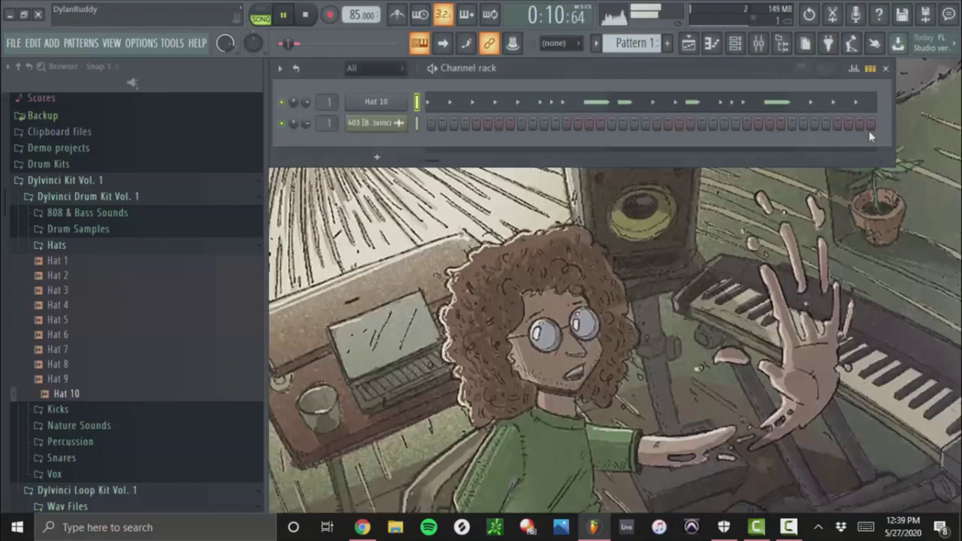
pyautogui.click(688, 42)
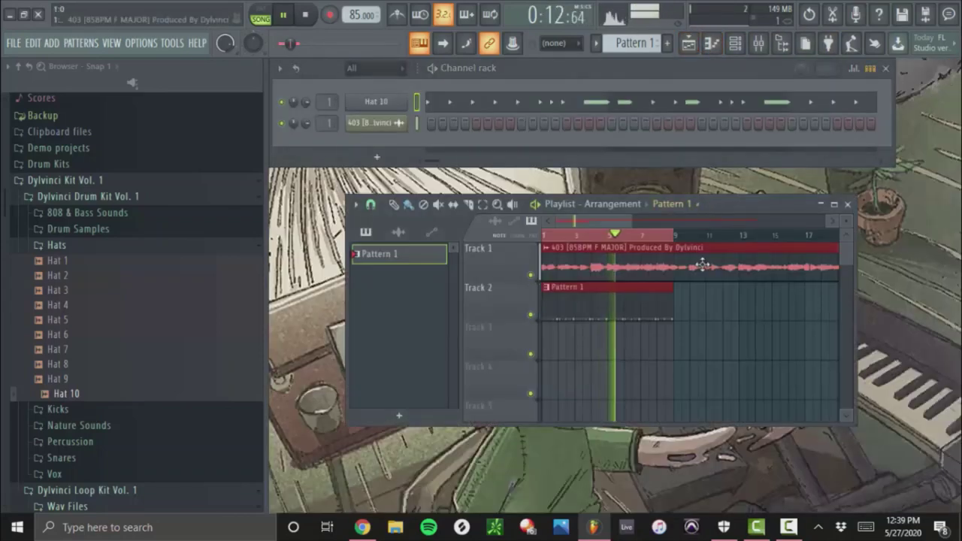
pyautogui.moveTo(549, 239); pyautogui.dragTo(606, 239)
pyautogui.press('space')
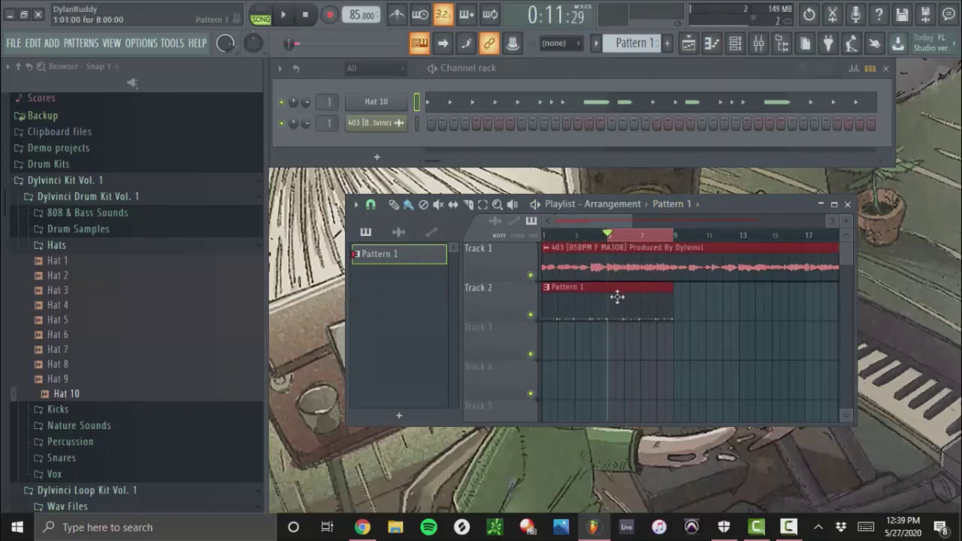
# Move the Pattern 1 clip on Track 2 to bar 5 and trim its end to bar 9 during playback
pyautogui.moveTo(616, 296); pyautogui.dragTo(680, 302)
pyautogui.click(631, 342)
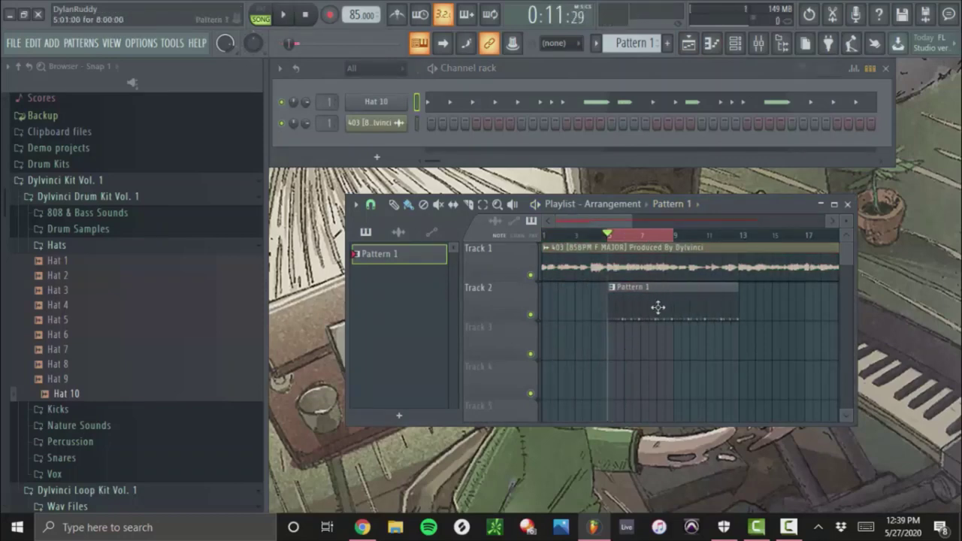
pyautogui.press('space')
pyautogui.moveTo(737, 315); pyautogui.dragTo(663, 316)
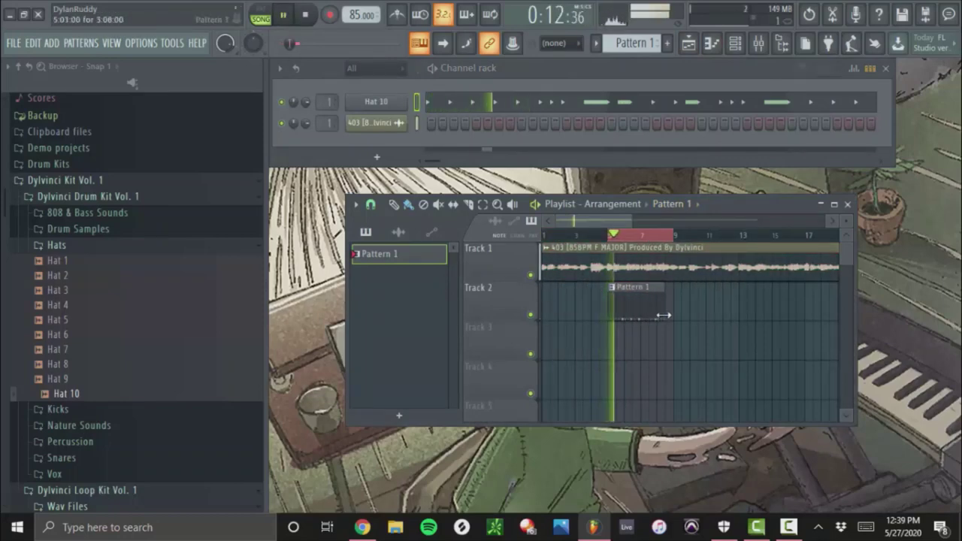
# Open the Snares folder, preview Snare 14, and load it into the Channel rack as a new channel
pyautogui.click(78, 246)
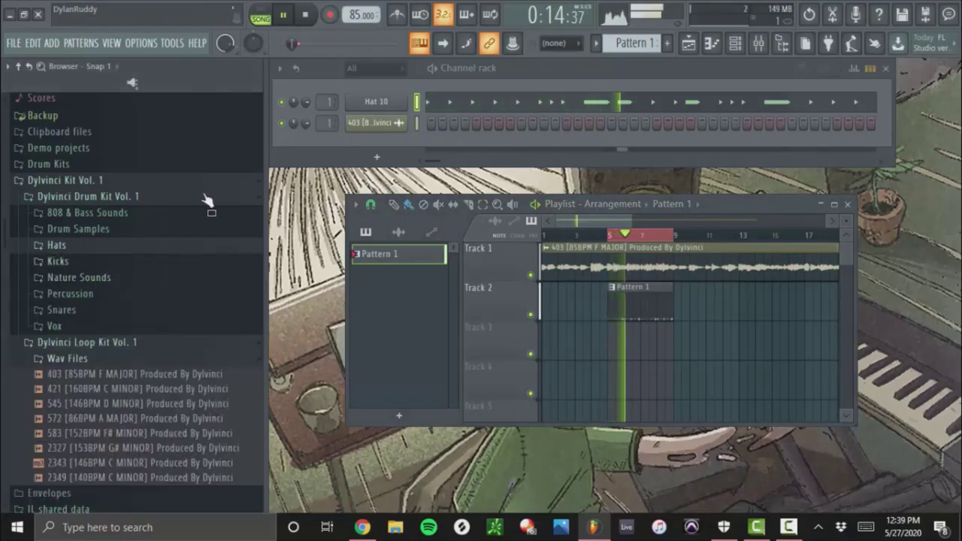
pyautogui.click(59, 309)
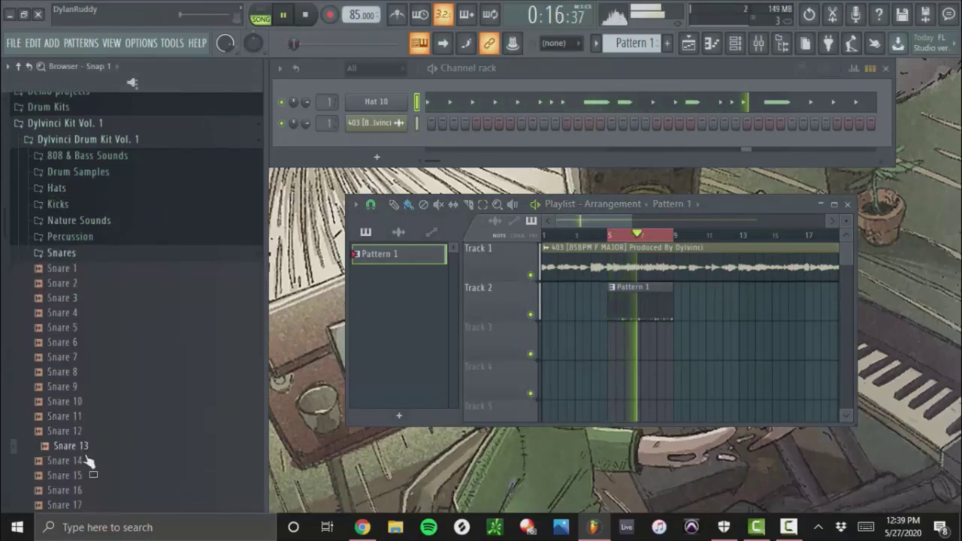
pyautogui.scroll(-4, 87, 455)
pyautogui.click(96, 289)
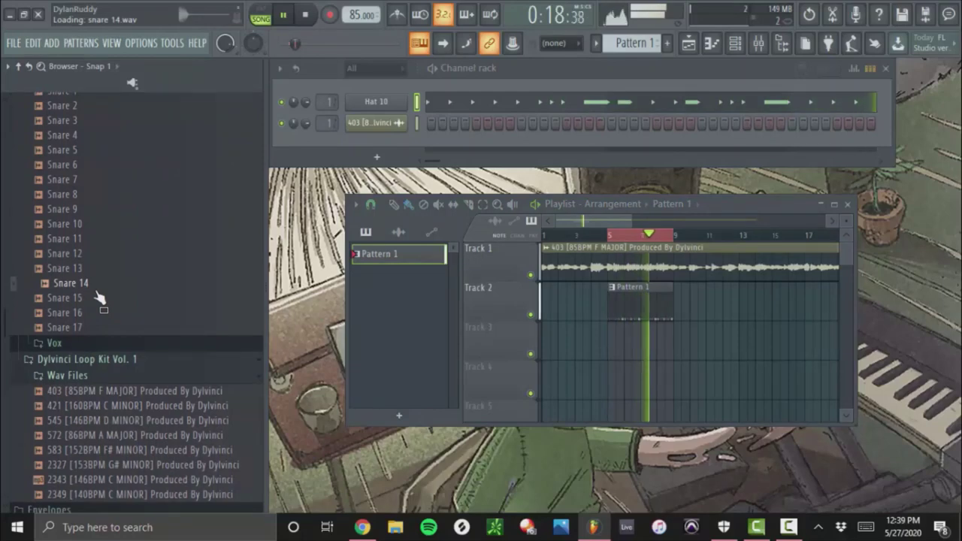
pyautogui.moveTo(98, 295); pyautogui.dragTo(408, 150)
# In Snare 14's Piano roll, place C5 hits on beats 2 and 4 of bars 1 and 2
pyautogui.rightClick(407, 139)
pyautogui.click(435, 146)
pyautogui.moveTo(447, 254); pyautogui.dragTo(400, 220)
pyautogui.press('space')
pyautogui.press('space')
pyautogui.click(526, 217)
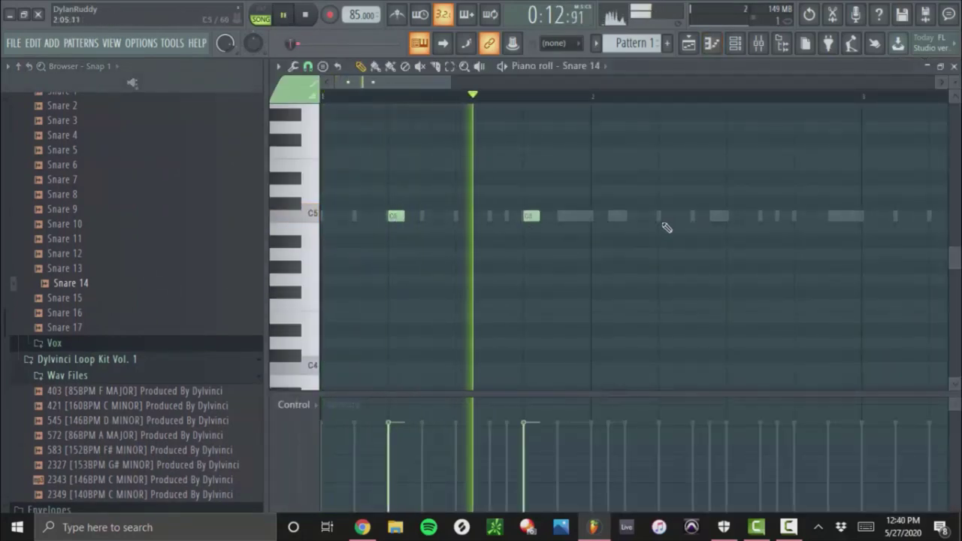
pyautogui.click(662, 224)
pyautogui.moveTo(663, 226); pyautogui.dragTo(664, 216)
pyautogui.click(797, 216)
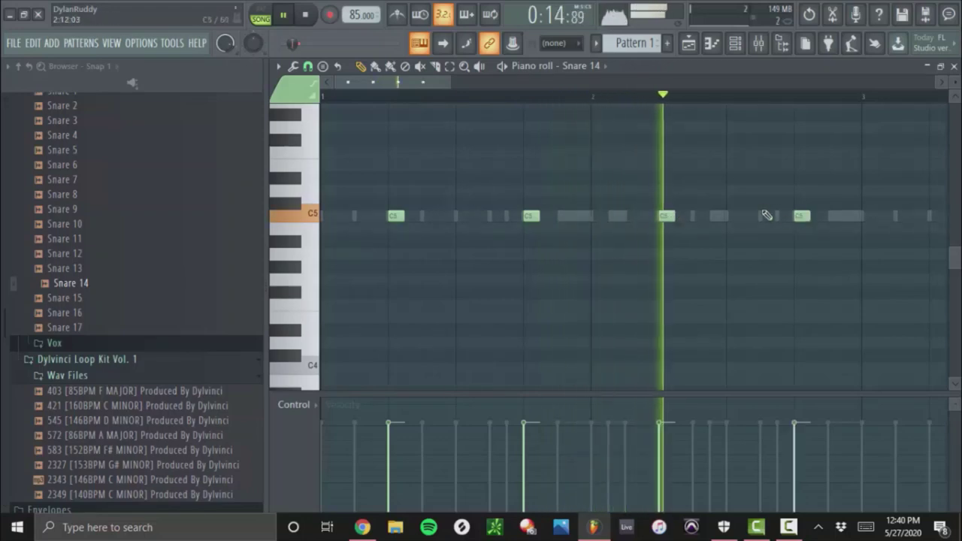
# Continue Snare 14's C5 hits on beats 2 and 4 through bar 4 and raise all their velocities to about 95%
pyautogui.scroll(-4, 478, 96)
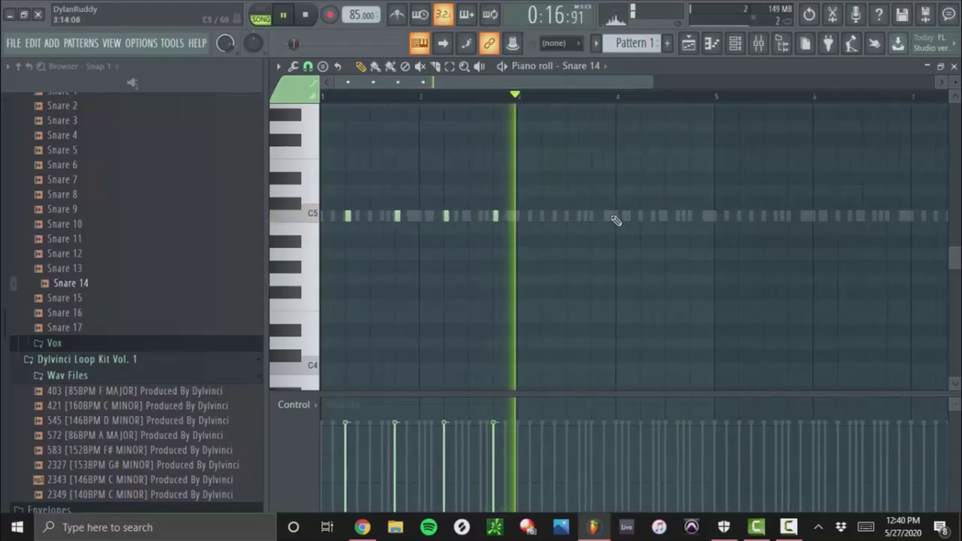
pyautogui.click(544, 216)
pyautogui.click(594, 216)
pyautogui.click(643, 216)
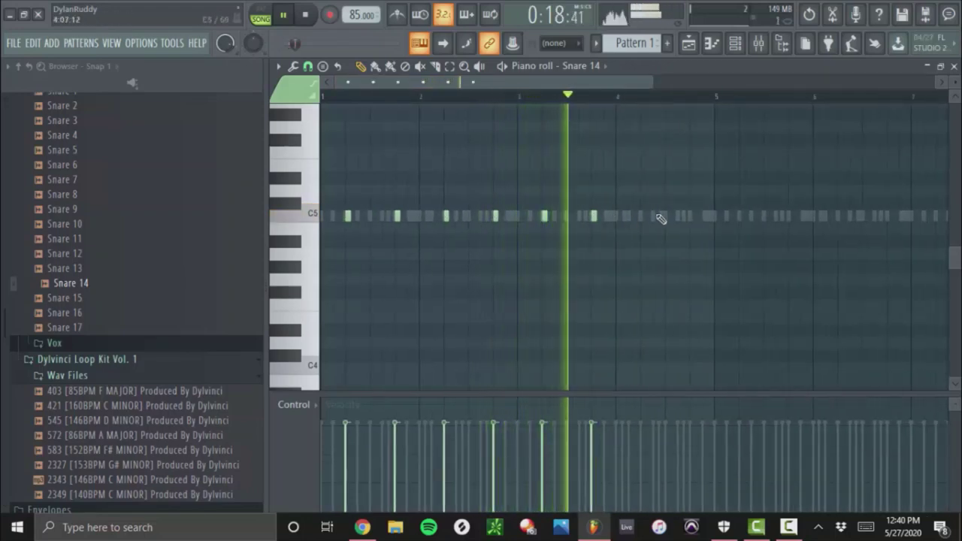
pyautogui.click(695, 218)
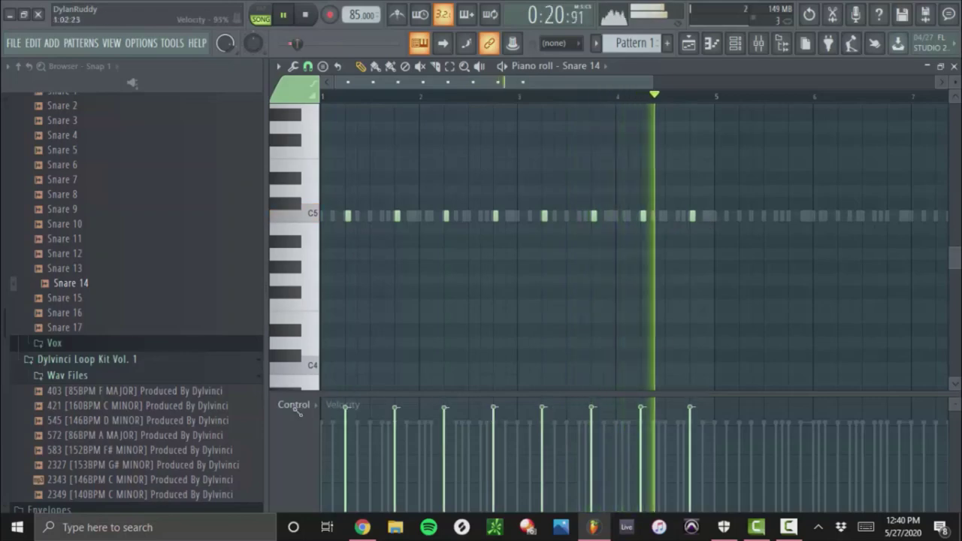
pyautogui.click(953, 66)
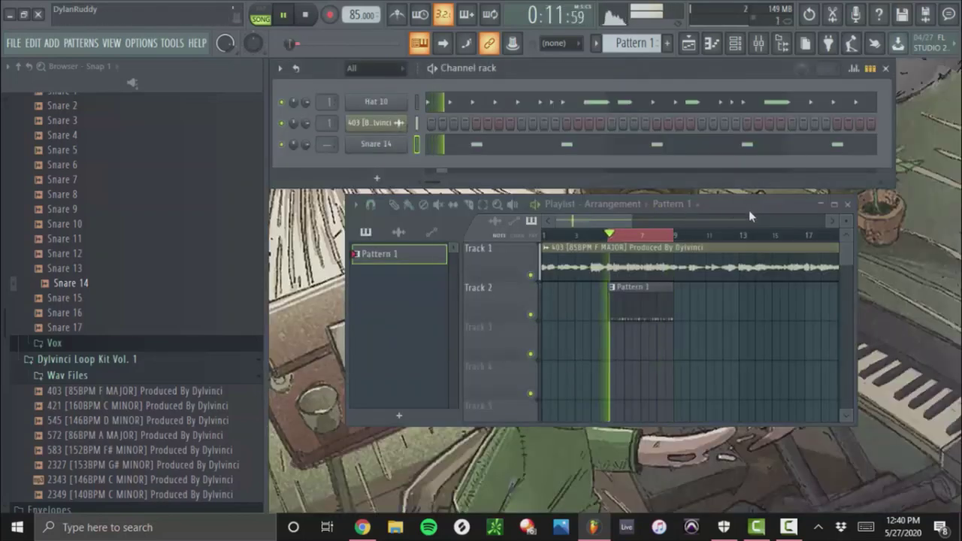
# Load Vox 2 from the Vox folder as a new channel and place its hit on step 7
pyautogui.moveTo(749, 211); pyautogui.dragTo(804, 228)
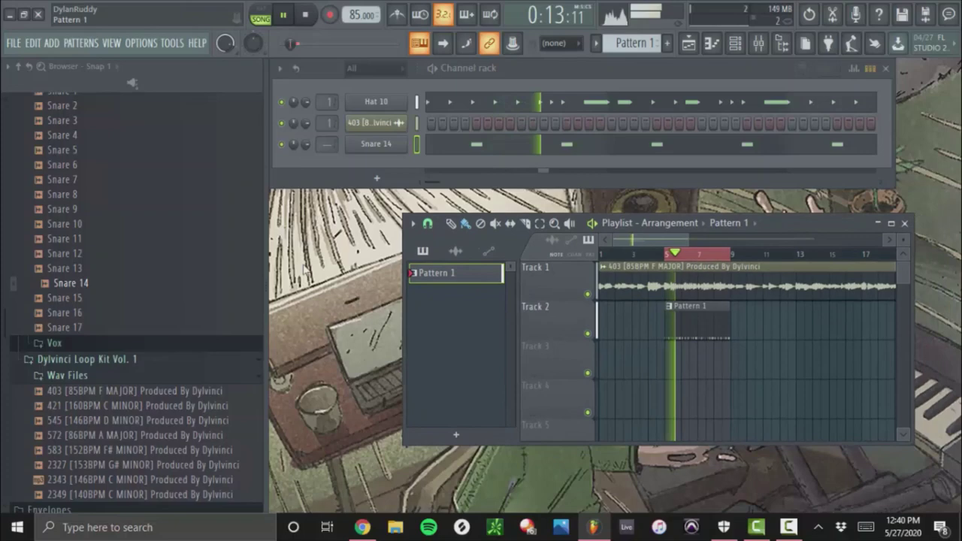
pyautogui.click(85, 337)
pyautogui.click(87, 341)
pyautogui.click(80, 330)
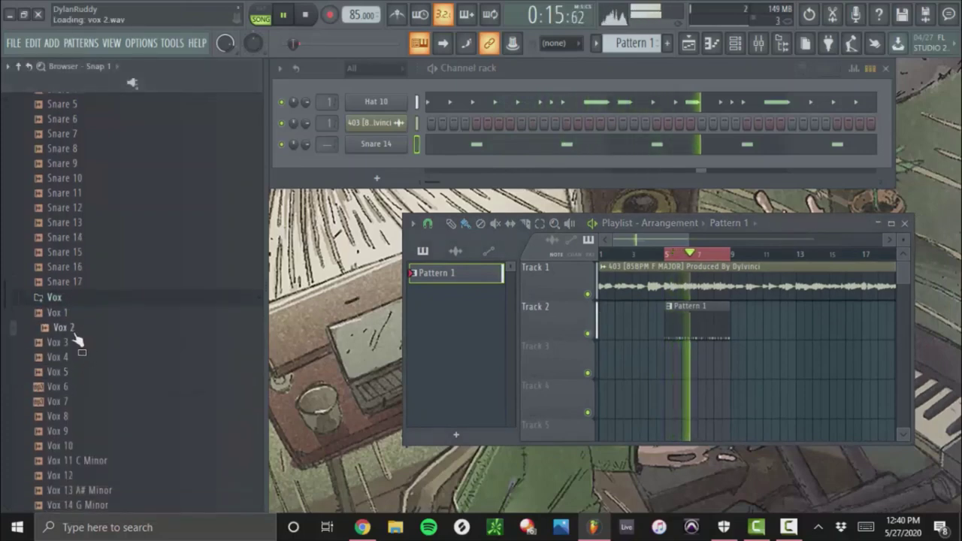
pyautogui.moveTo(78, 340); pyautogui.dragTo(479, 166)
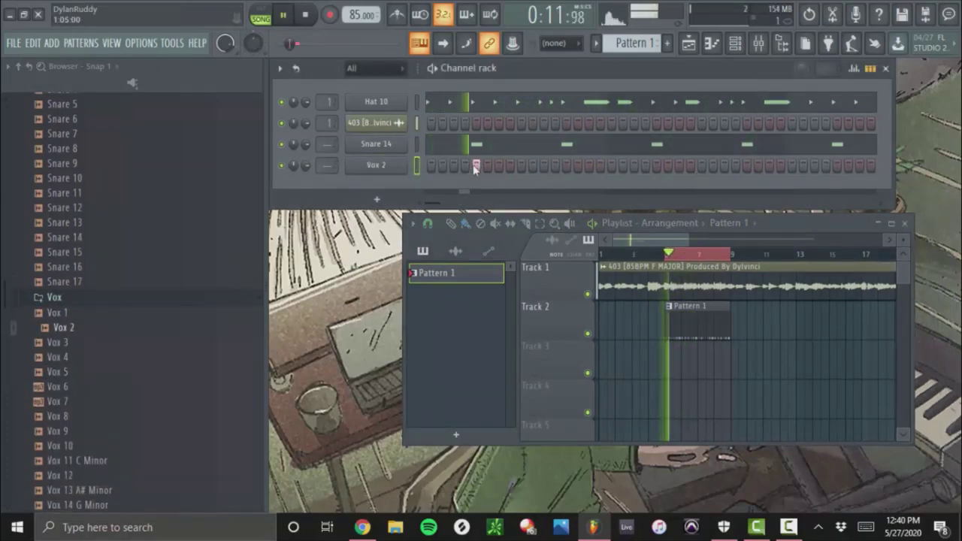
# Raise Vox 2's sample trim and start offset, and lower its channel volume to about 69%
pyautogui.click(371, 165)
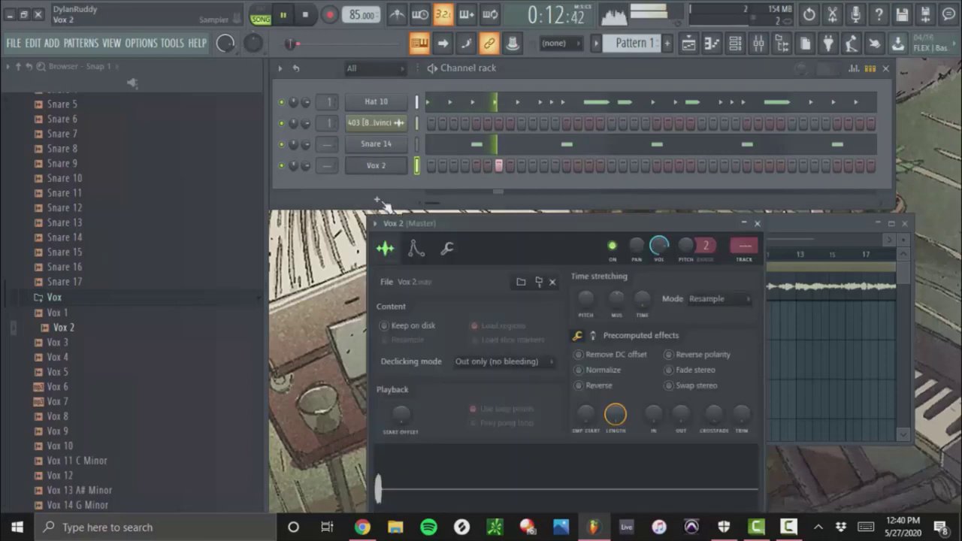
pyautogui.moveTo(742, 416); pyautogui.dragTo(742, 360)
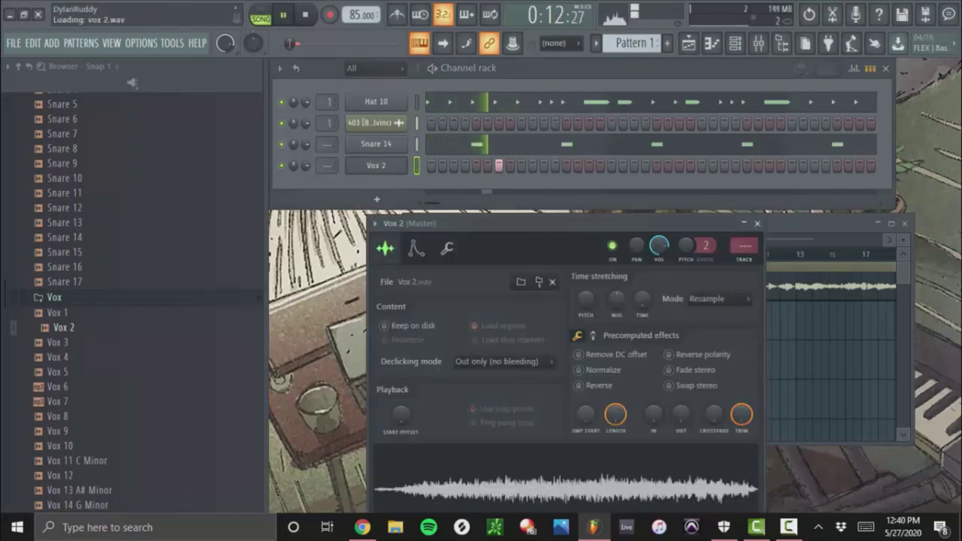
pyautogui.moveTo(401, 413); pyautogui.dragTo(418, 408)
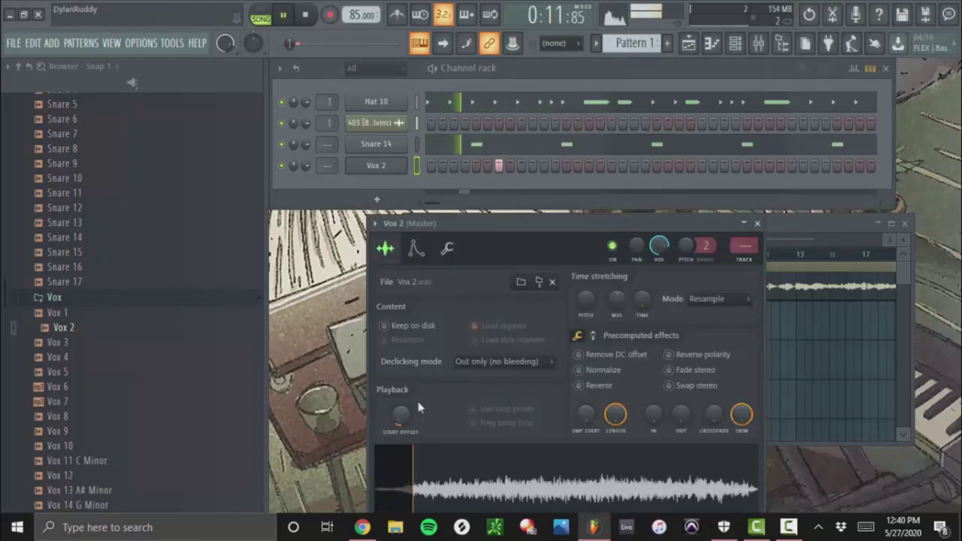
pyautogui.click(757, 224)
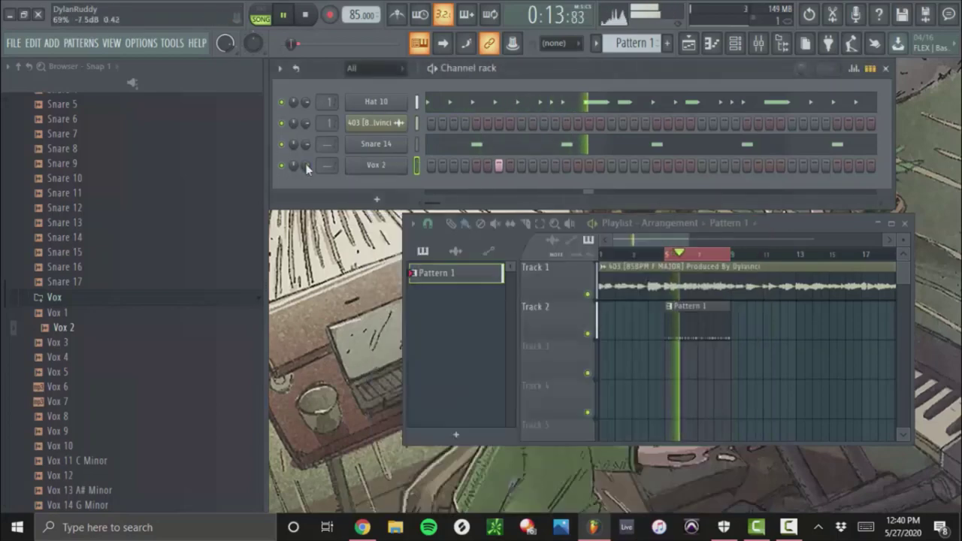
# Audition more Vox samples, load Vox 7 as a new channel, and place its hit on step 15
pyautogui.press('space')
pyautogui.click(28, 389)
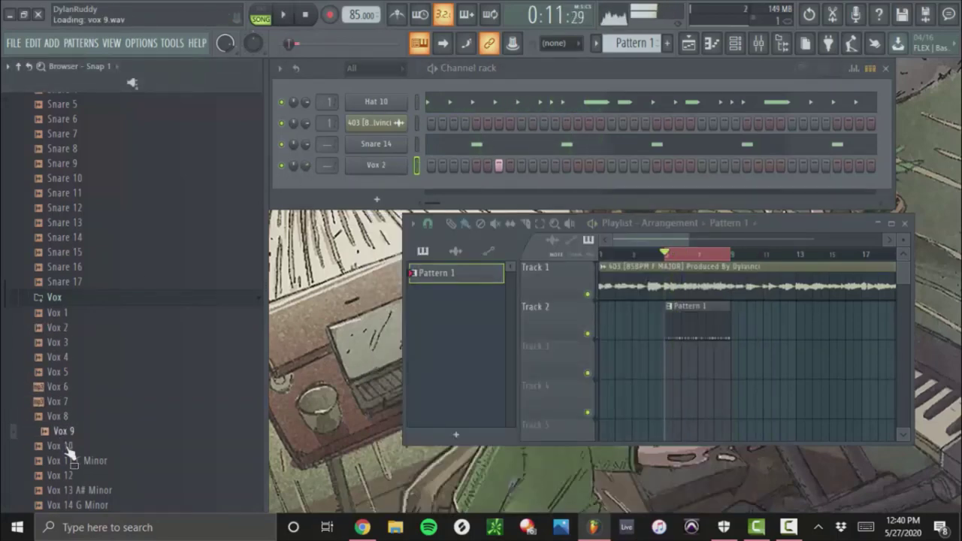
pyautogui.moveTo(66, 403); pyautogui.dragTo(559, 180)
pyautogui.press('space')
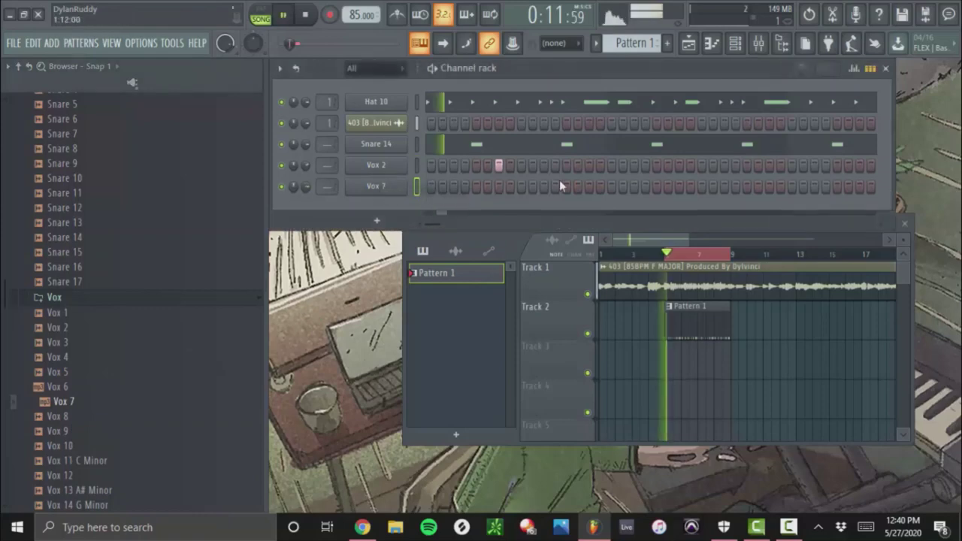
pyautogui.click(589, 186)
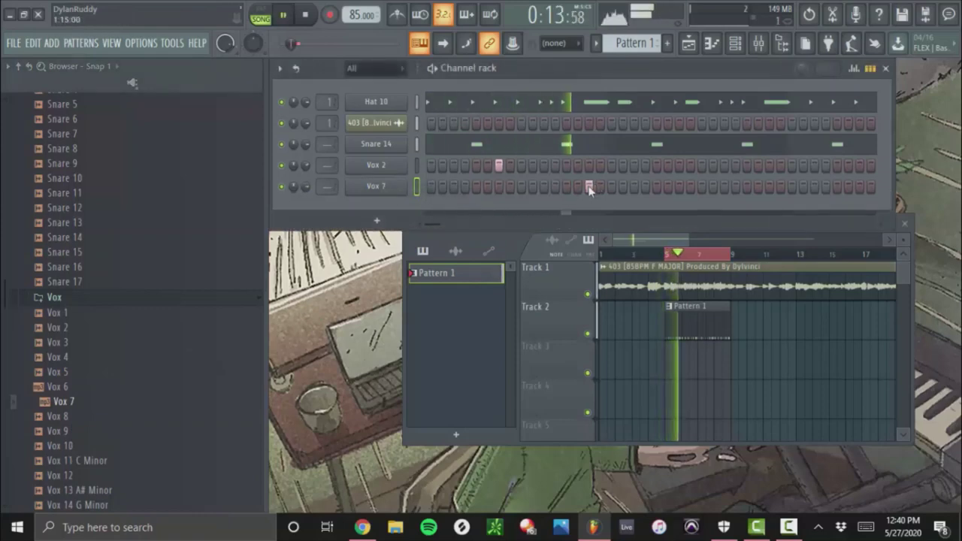
# Raise Vox 7's sample trim and set its root note to C6
pyautogui.click(381, 188)
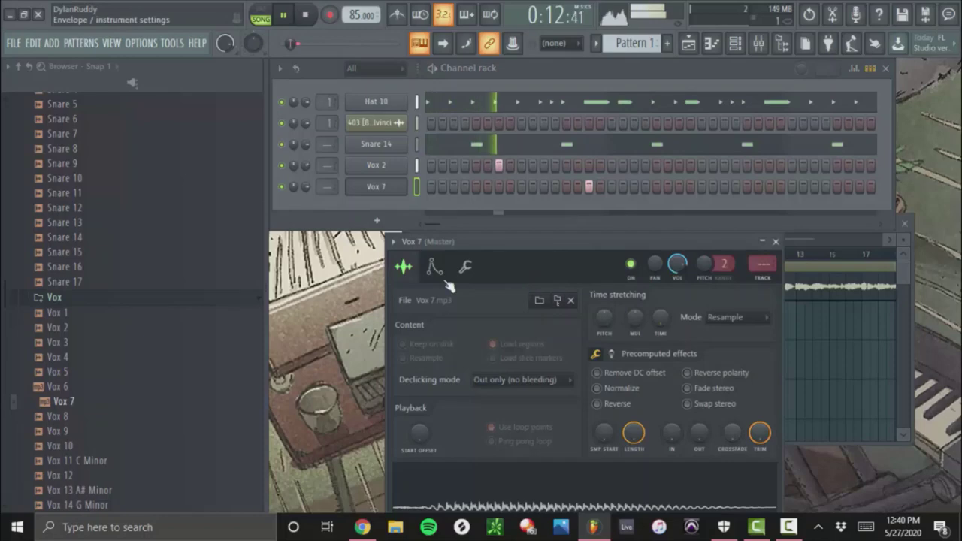
pyautogui.click(465, 267)
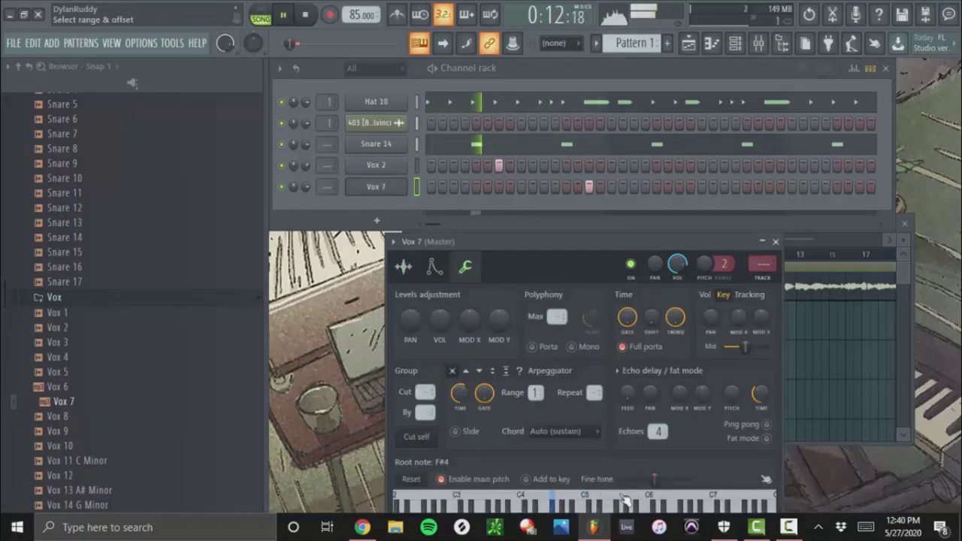
pyautogui.click(776, 241)
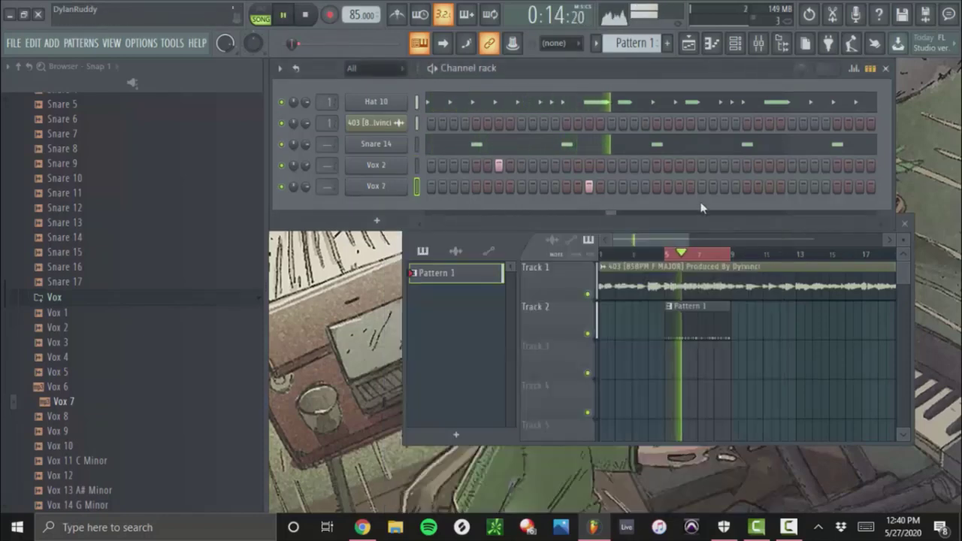
# Increase Vox 7's sample start offset and close its channel settings
pyautogui.click(394, 186)
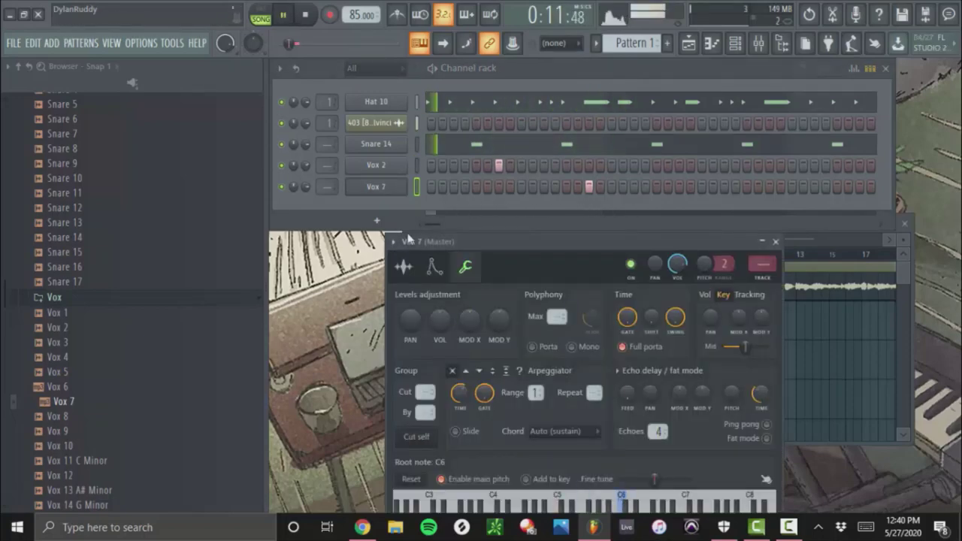
pyautogui.click(404, 267)
pyautogui.moveTo(417, 439); pyautogui.dragTo(419, 417)
pyautogui.click(776, 241)
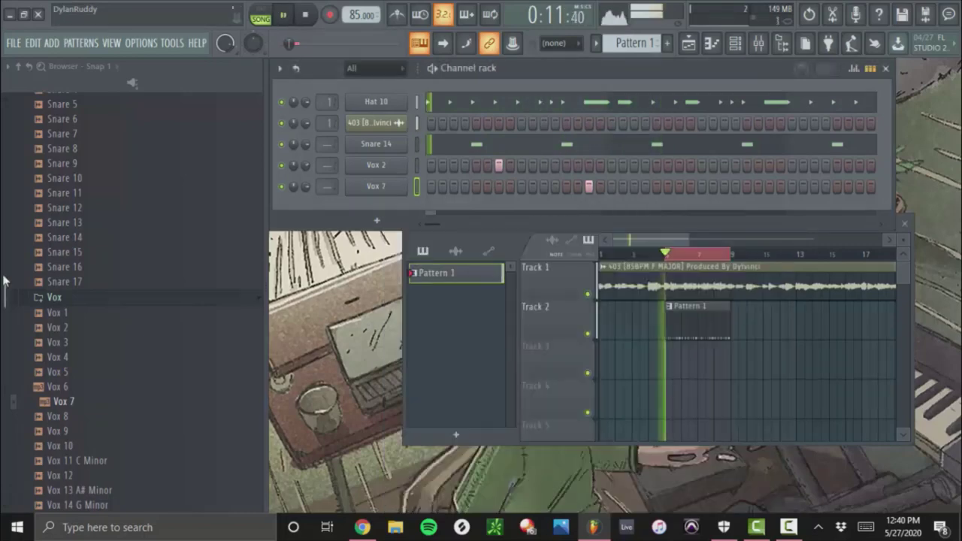
# Load Perc 9 from the Percussion folder as a new channel and place its hit on step 13
pyautogui.click(54, 298)
pyautogui.scroll(3, 66, 260)
pyautogui.scroll(5, 66, 263)
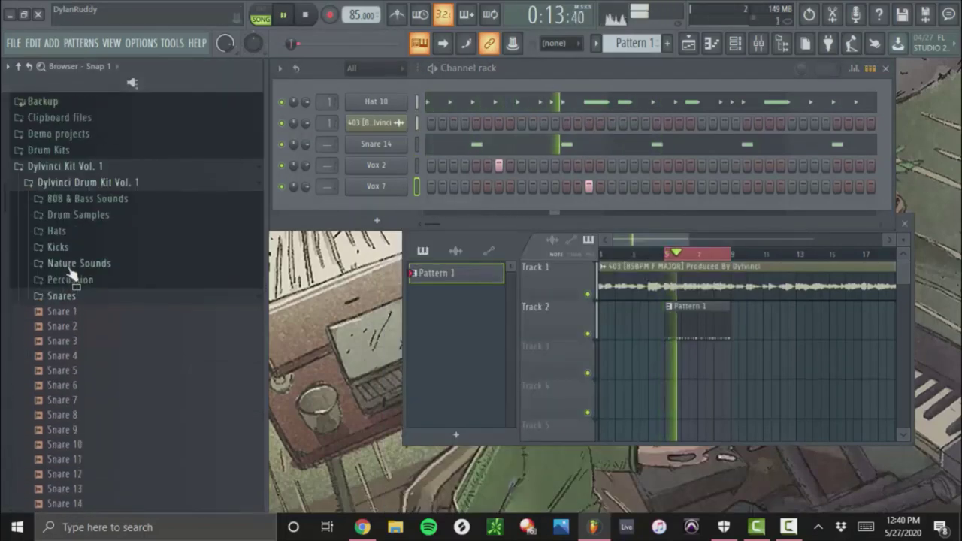
pyautogui.click(69, 274)
pyautogui.moveTo(67, 283); pyautogui.dragTo(390, 203)
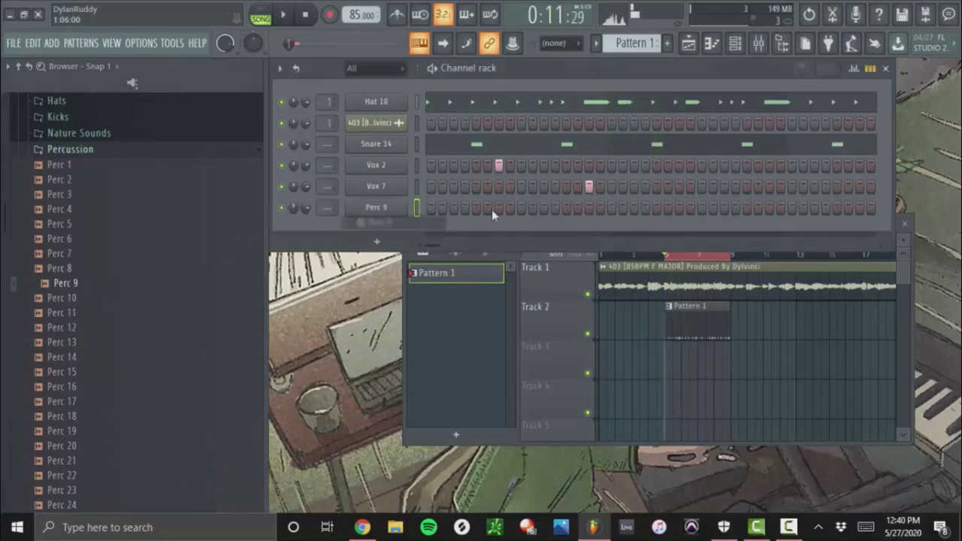
pyautogui.click(566, 206)
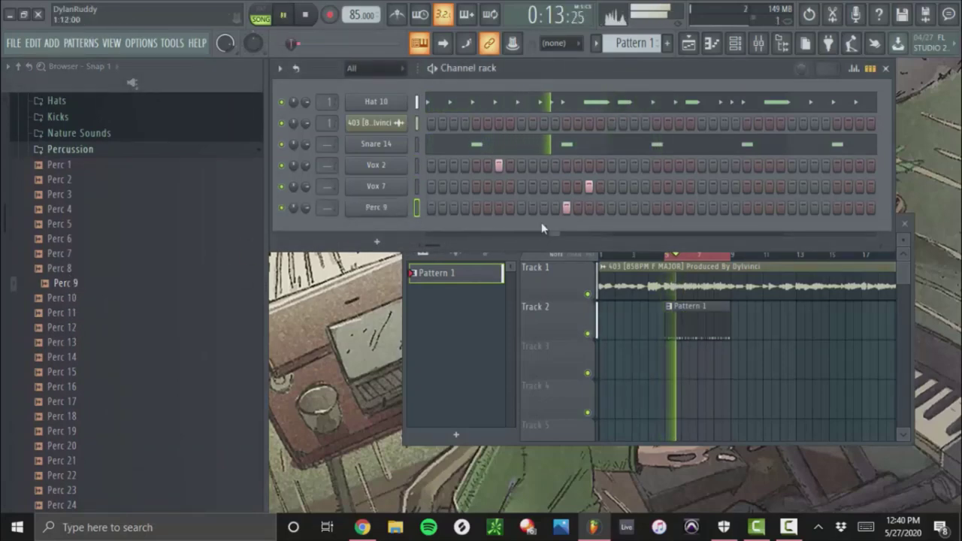
# Move the Perc 9 hit to step 15 and the Vox 7 hit to step 17
pyautogui.press('space')
pyautogui.press('space')
pyautogui.rightClick(567, 208)
pyautogui.click(589, 211)
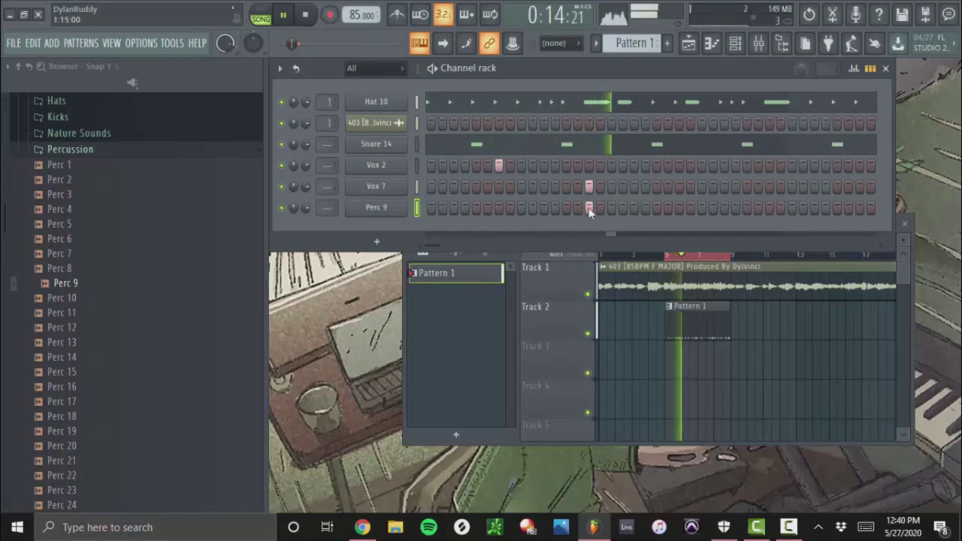
pyautogui.click(589, 186)
pyautogui.click(610, 187)
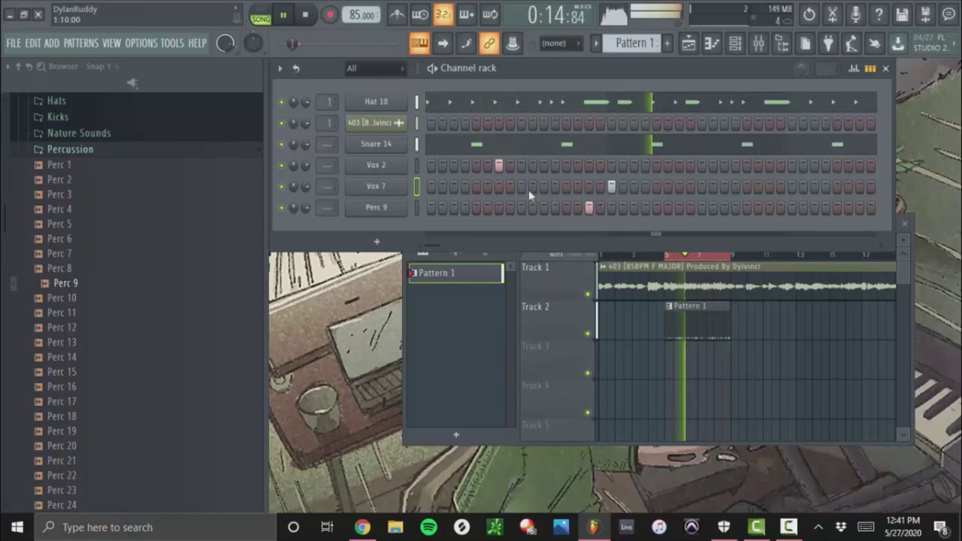
# Try C5 as Vox 7's root note during playback and return the root note to C6
pyautogui.click(394, 187)
pyautogui.moveTo(564, 216); pyautogui.dragTo(561, 176)
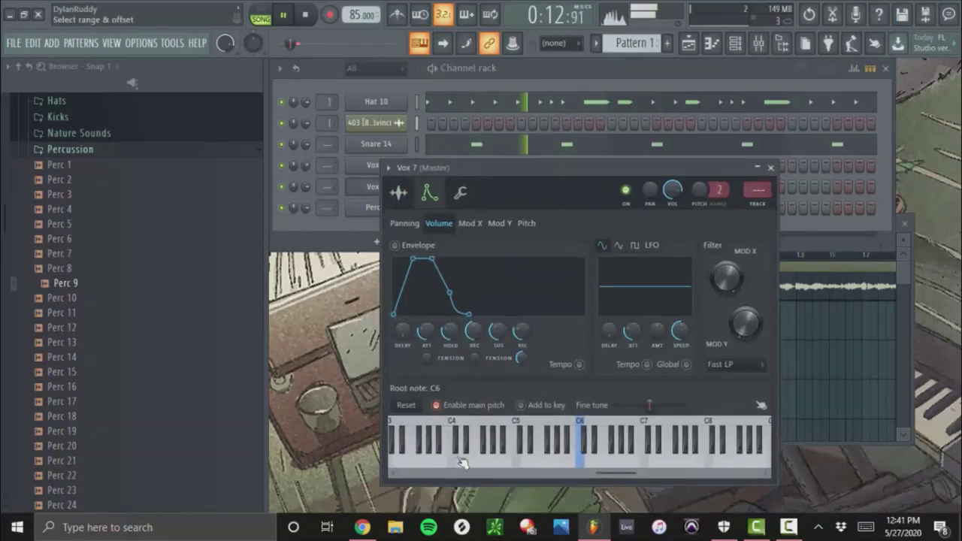
pyautogui.rightClick(519, 429)
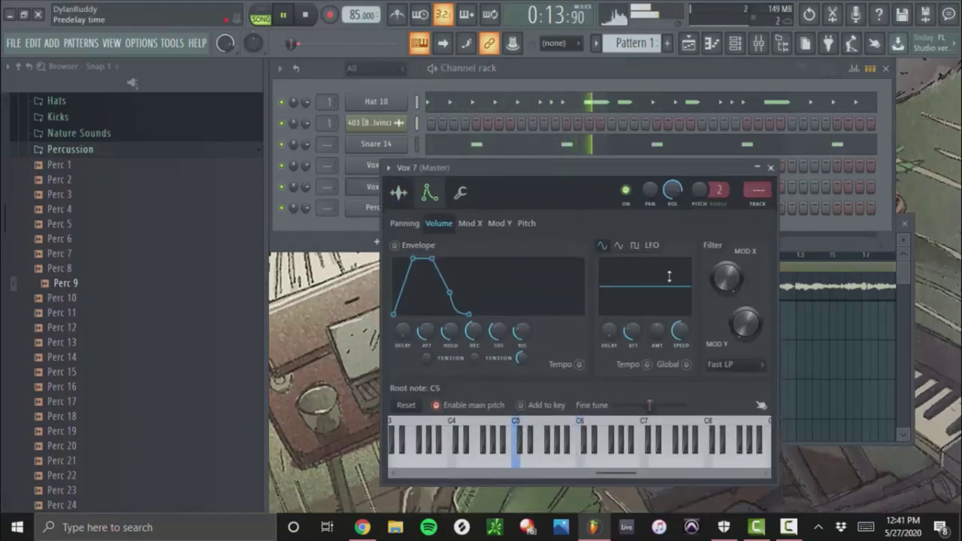
pyautogui.click(770, 168)
pyautogui.click(394, 189)
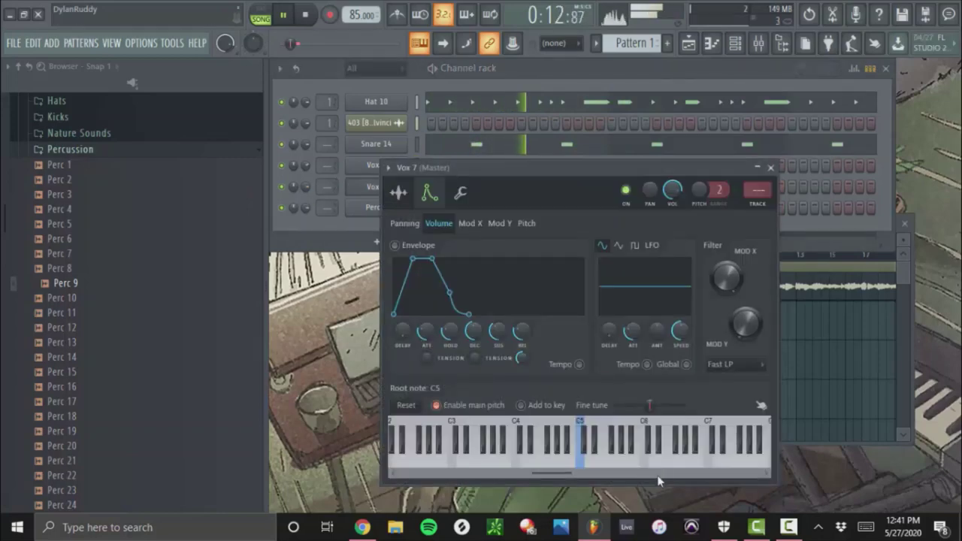
pyautogui.rightClick(648, 442)
pyautogui.click(770, 167)
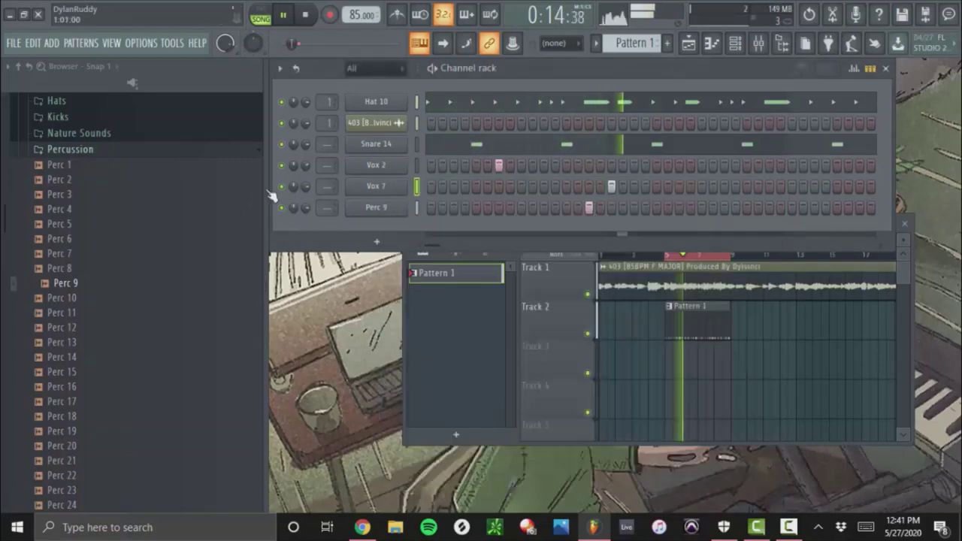
# Audition samples in the Kicks folder, load Kick 1 as a new channel, and place its first hit on step 1
pyautogui.click(69, 149)
pyautogui.click(58, 117)
pyautogui.click(74, 147)
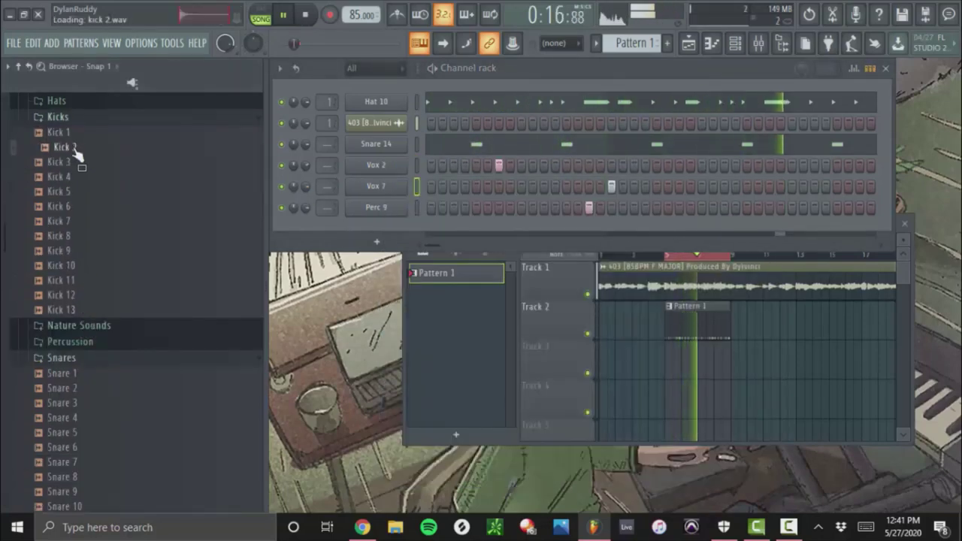
pyautogui.click(76, 132)
pyautogui.click(71, 176)
pyautogui.moveTo(64, 133); pyautogui.dragTo(377, 234)
pyautogui.press('space')
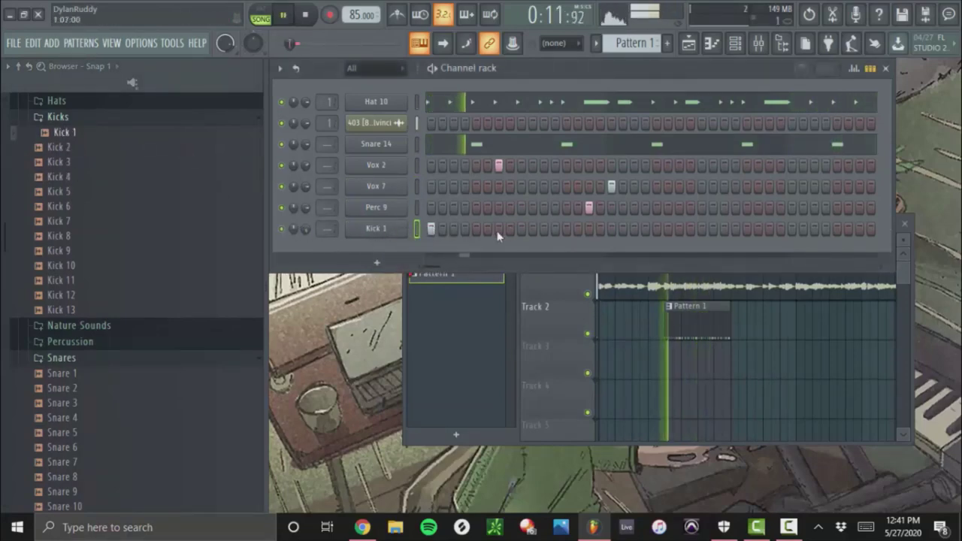
# Place further Kick 1 hits on steps 11, 12, 17, 20, 23, 28 and 31 while checking the beat in playback
pyautogui.click(554, 229)
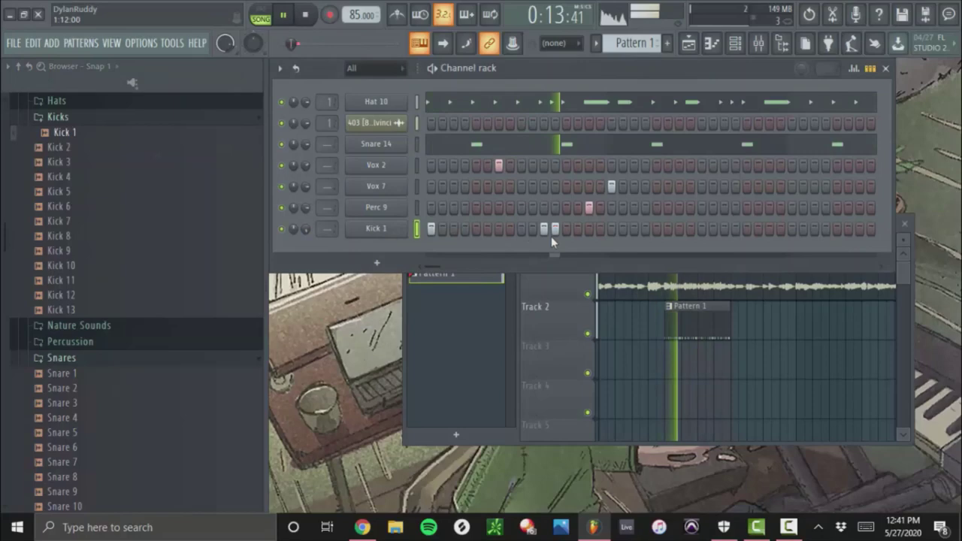
pyautogui.click(611, 229)
pyautogui.scroll(4, 130, 188)
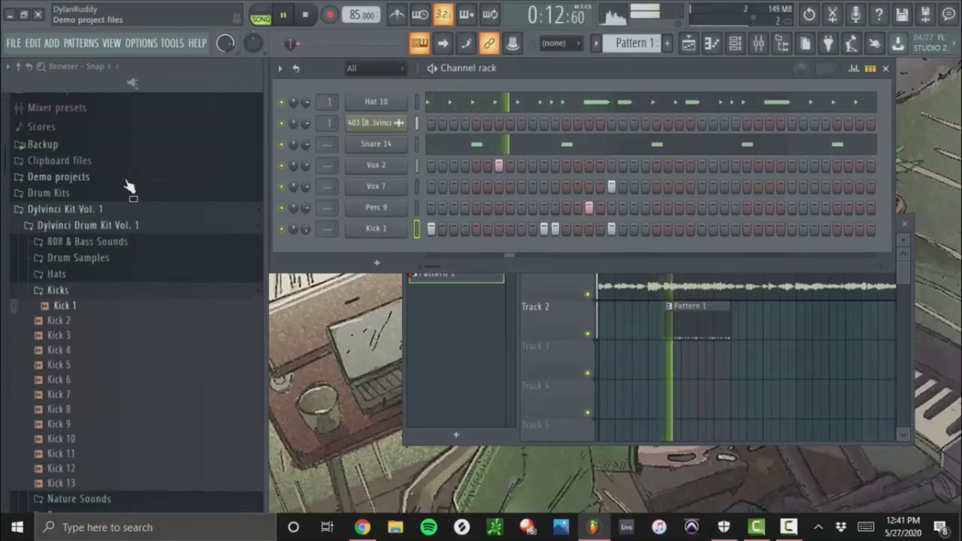
pyautogui.click(646, 229)
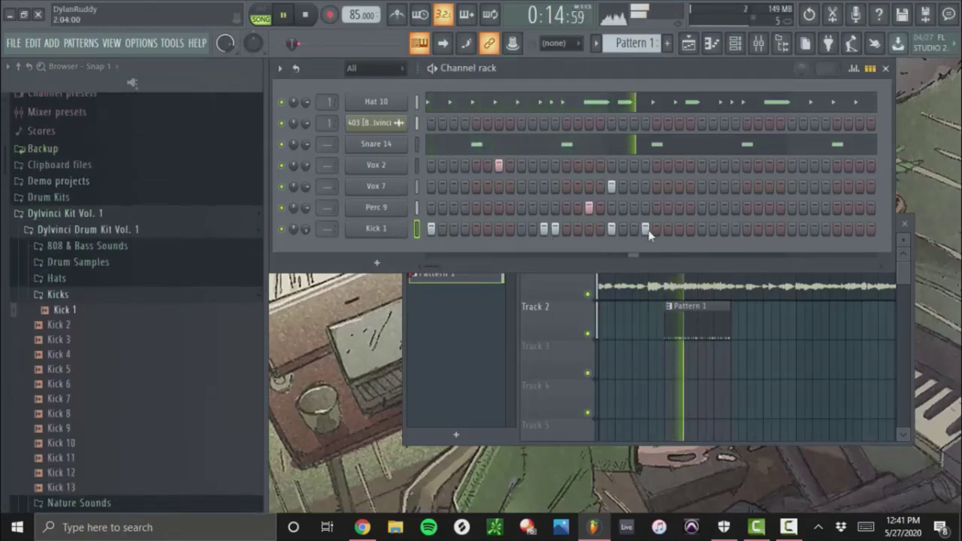
pyautogui.click(678, 229)
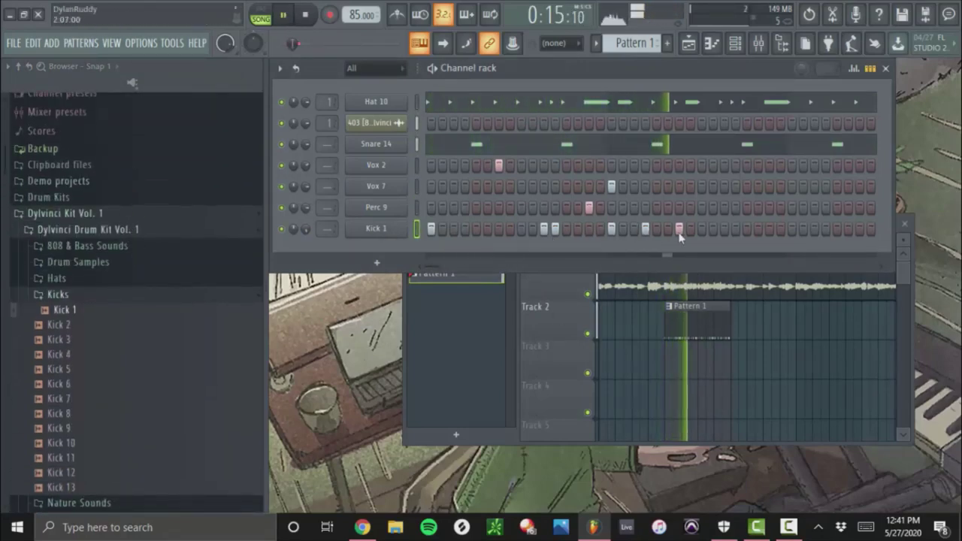
pyautogui.click(769, 229)
pyautogui.press('space')
pyautogui.press('space')
pyautogui.rightClick(747, 230)
pyautogui.click(735, 230)
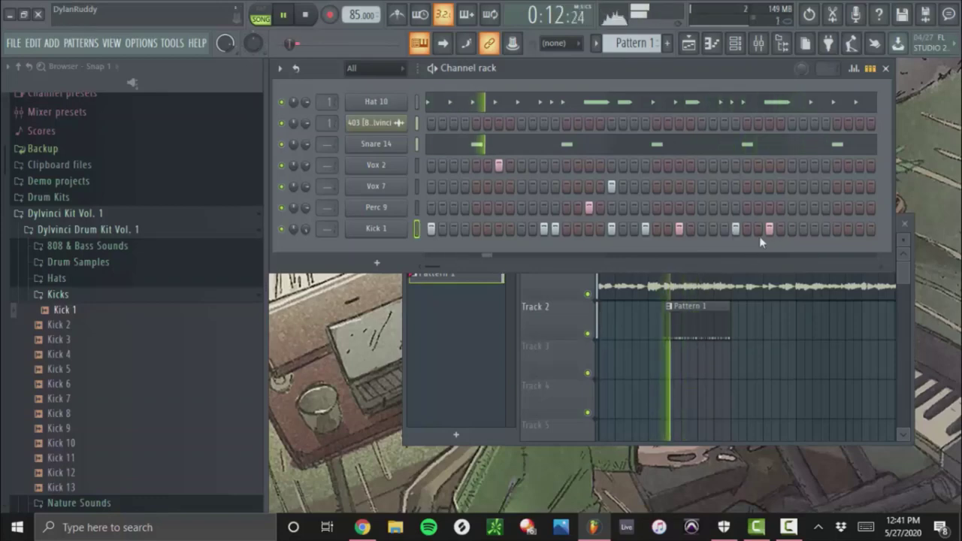
# Duplicate the two-bar Kick 1 note pattern directly after itself in the piano roll and return to the channel rack
pyautogui.rightClick(402, 228)
pyautogui.click(432, 230)
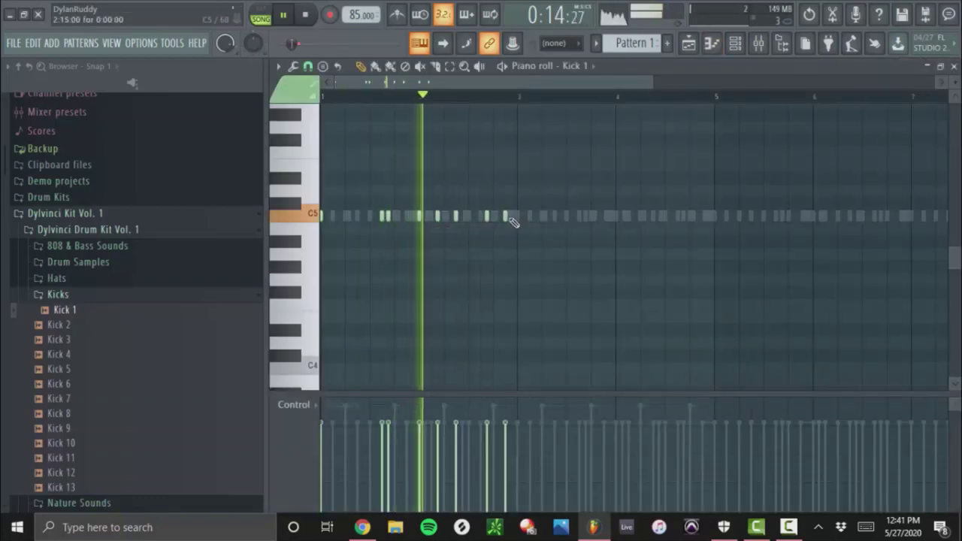
pyautogui.hotkey('ctrl', 'b')
pyautogui.click(953, 66)
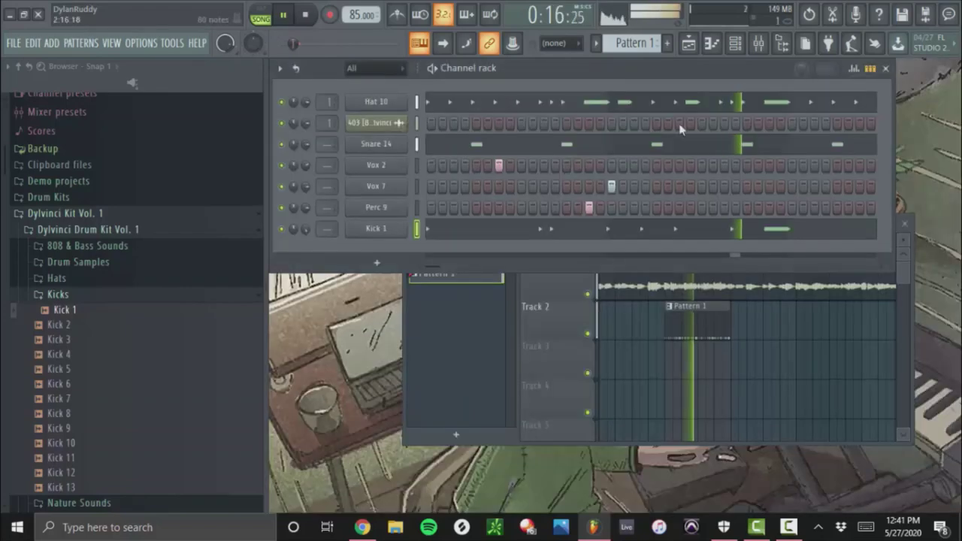
# Audition samples in the 808 & Bass Sounds folder and load 808 3 as a new channel
pyautogui.click(57, 294)
pyautogui.click(75, 246)
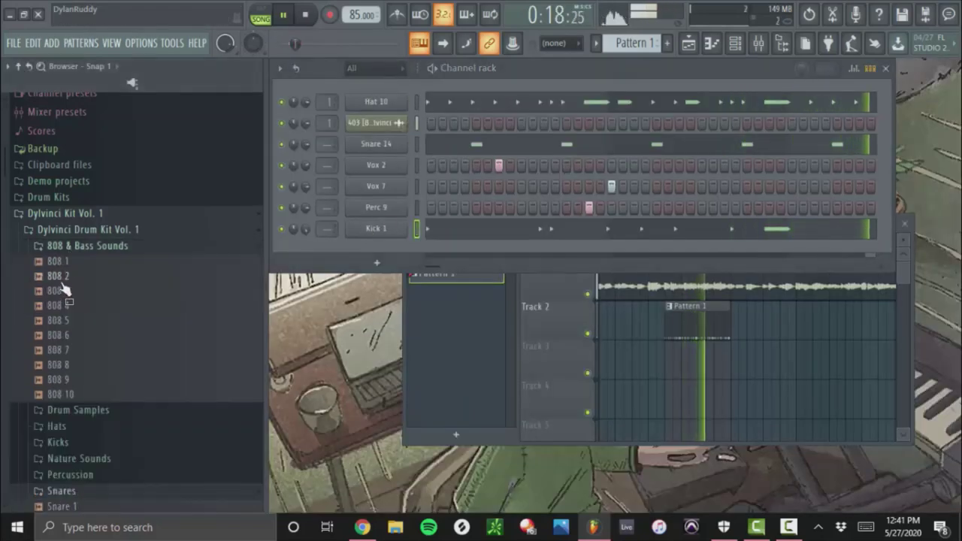
pyautogui.click(64, 291)
pyautogui.click(70, 321)
pyautogui.moveTo(73, 294); pyautogui.dragTo(394, 248)
# Test 808 3's pitch on the piano roll keyboard and set the channel's root note to D5
pyautogui.rightClick(406, 245)
pyautogui.click(437, 250)
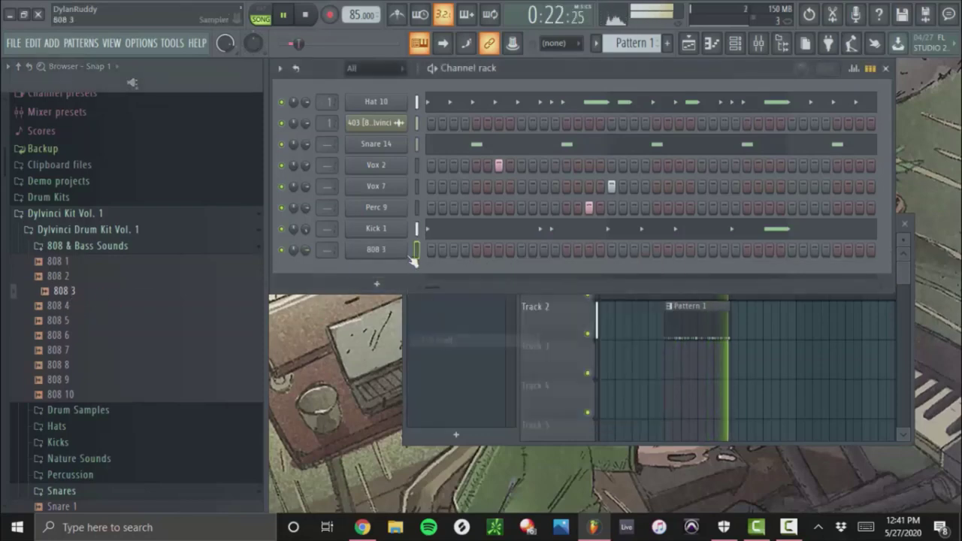
pyautogui.scroll(3, 359, 206)
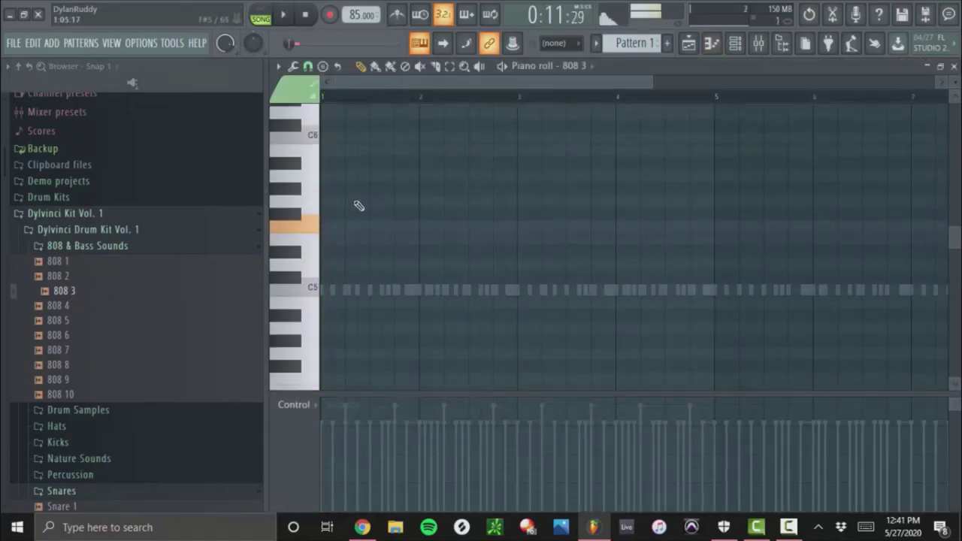
pyautogui.click(300, 207)
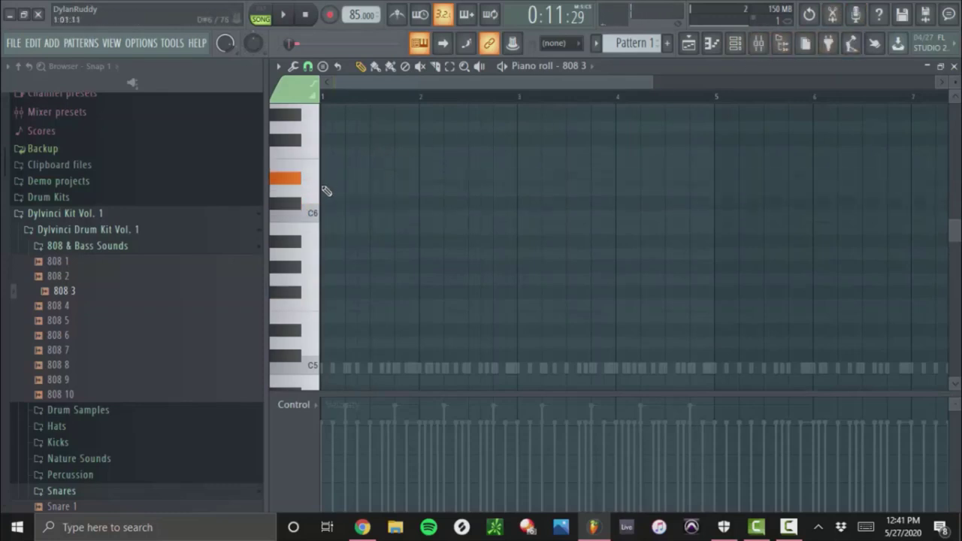
pyautogui.click(736, 46)
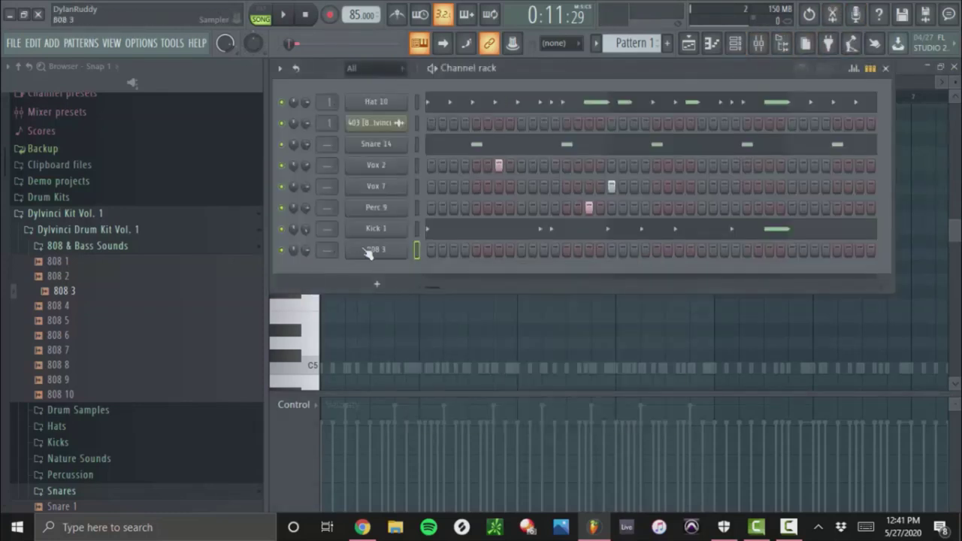
pyautogui.click(368, 250)
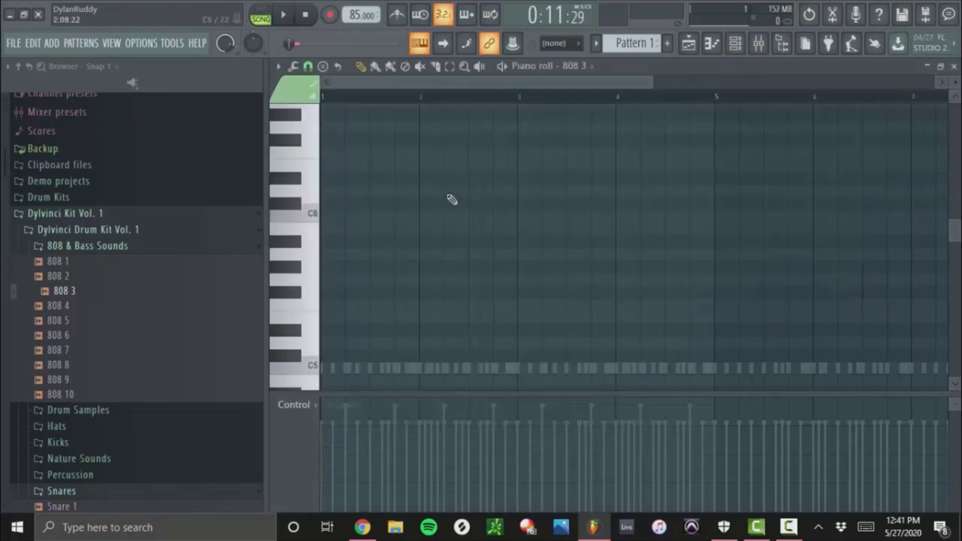
# Try 808 3 notes at D5 and E5 near the start of bar 1, leaving a single F5 note on step 1
pyautogui.moveTo(410, 342); pyautogui.dragTo(293, 348)
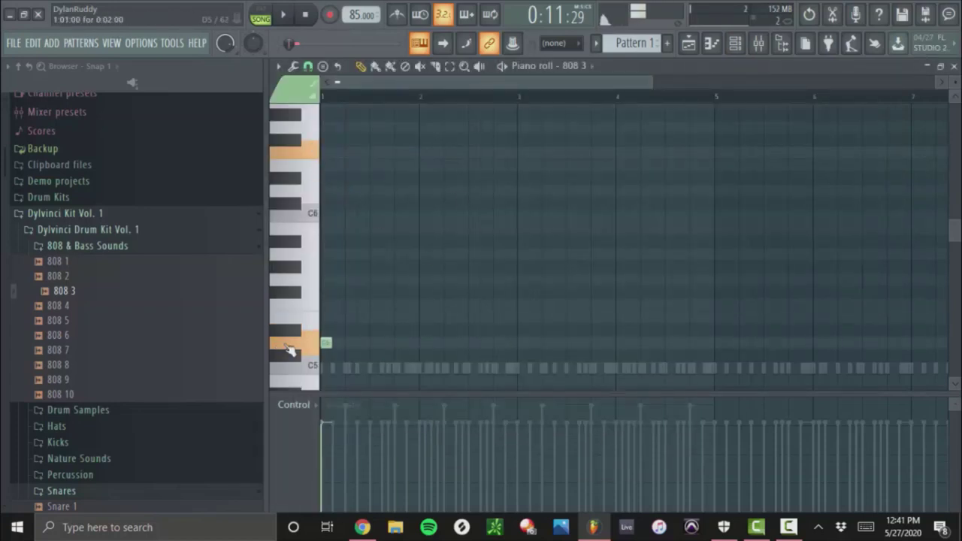
pyautogui.click(693, 45)
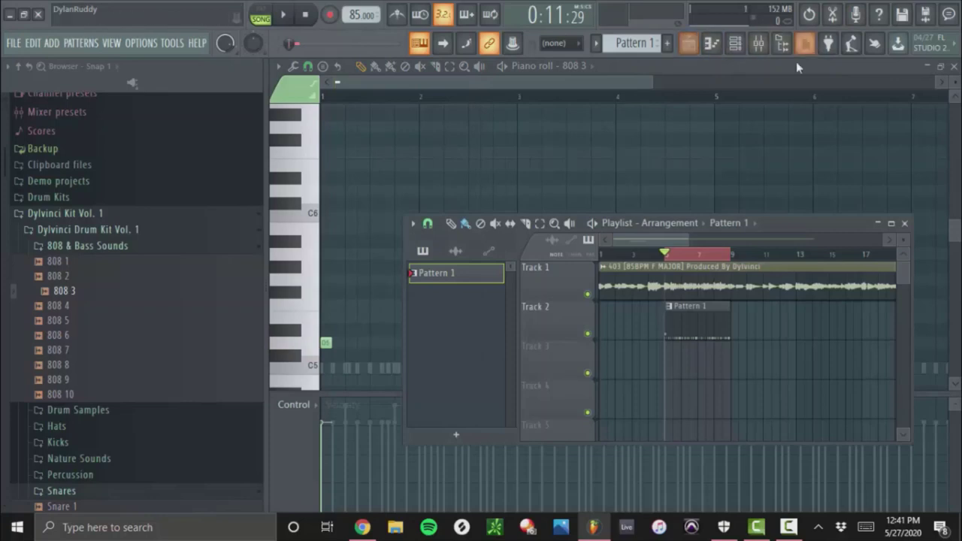
pyautogui.rightClick(326, 328)
pyautogui.click(337, 316)
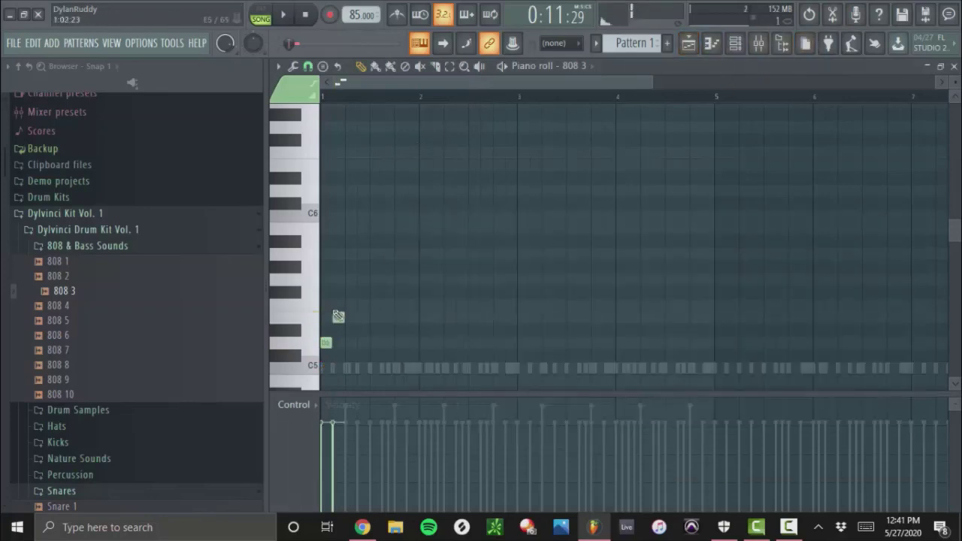
pyautogui.click(326, 304)
pyautogui.click(940, 67)
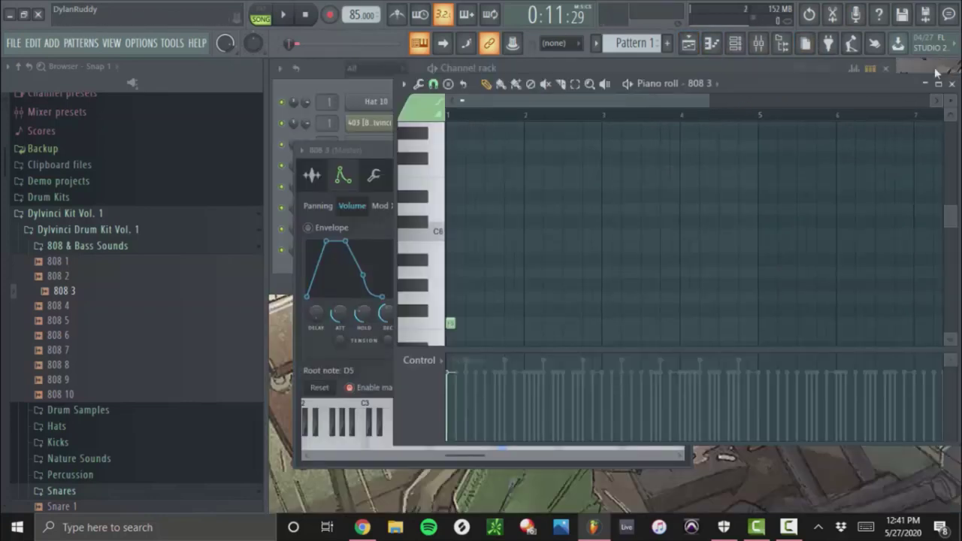
# Add a second F5 note for 808 3 on step 7 of bar 1 and play it with the beat
pyautogui.scroll(-1, 483, 296)
pyautogui.moveTo(488, 272)
pyautogui.mouseDown()
pyautogui.moveTo(474, 260)
pyautogui.moveTo(511, 277)
pyautogui.moveTo(478, 288)
pyautogui.mouseUp()
pyautogui.press('space')
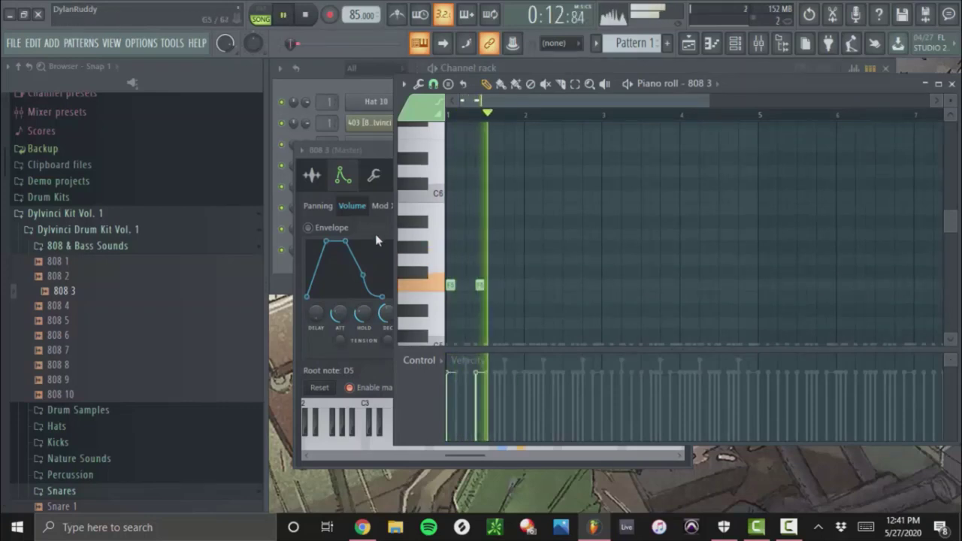
pyautogui.click(281, 267)
# Try both 808 3 notes at D#5 during playback and compare them with nearby pitches on the keyboard
pyautogui.click(552, 301)
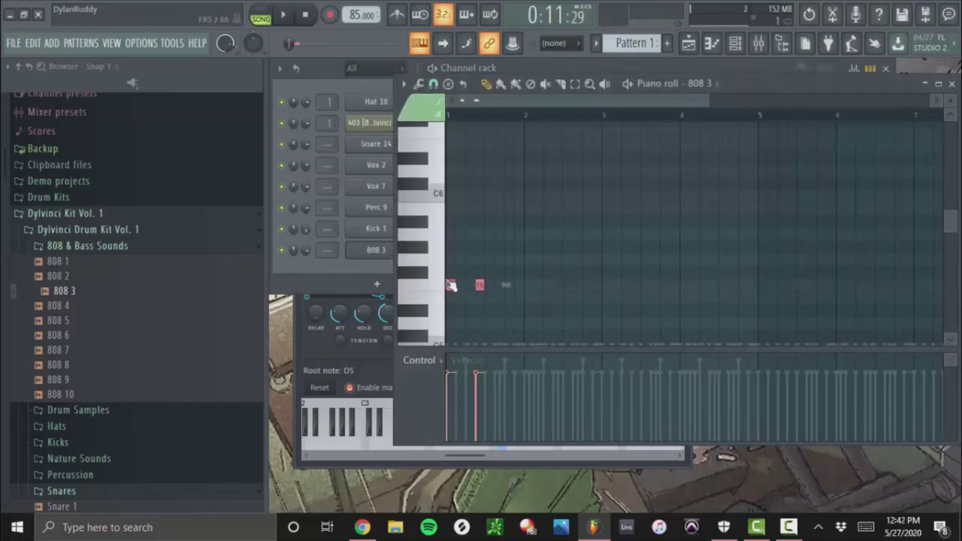
pyautogui.moveTo(448, 303); pyautogui.dragTo(448, 314)
pyautogui.press('space')
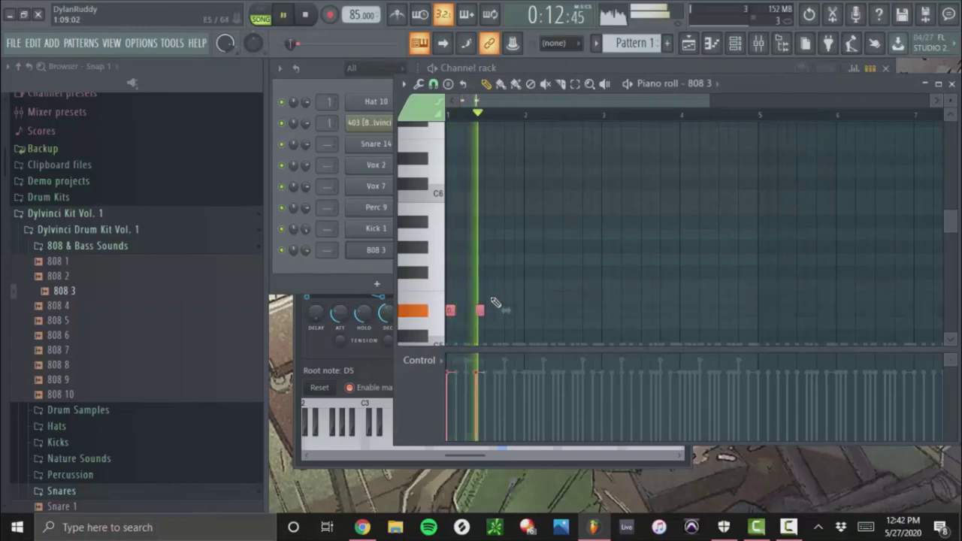
pyautogui.press('space')
pyautogui.scroll(-1, 475, 311)
pyautogui.click(437, 277)
pyautogui.click(430, 265)
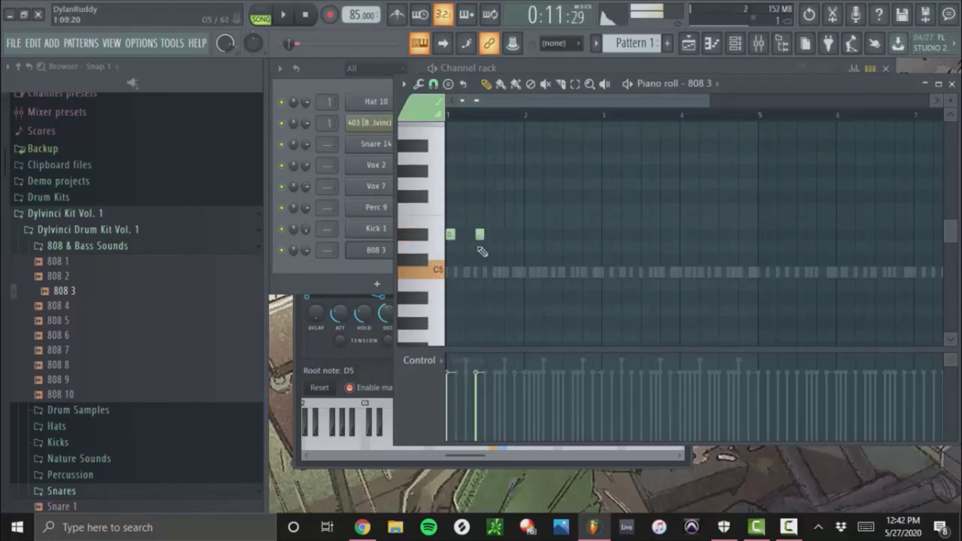
# Move the first 808 3 note to C5 and the step 7 note to D5, checking them in playback
pyautogui.moveTo(449, 235); pyautogui.dragTo(448, 268)
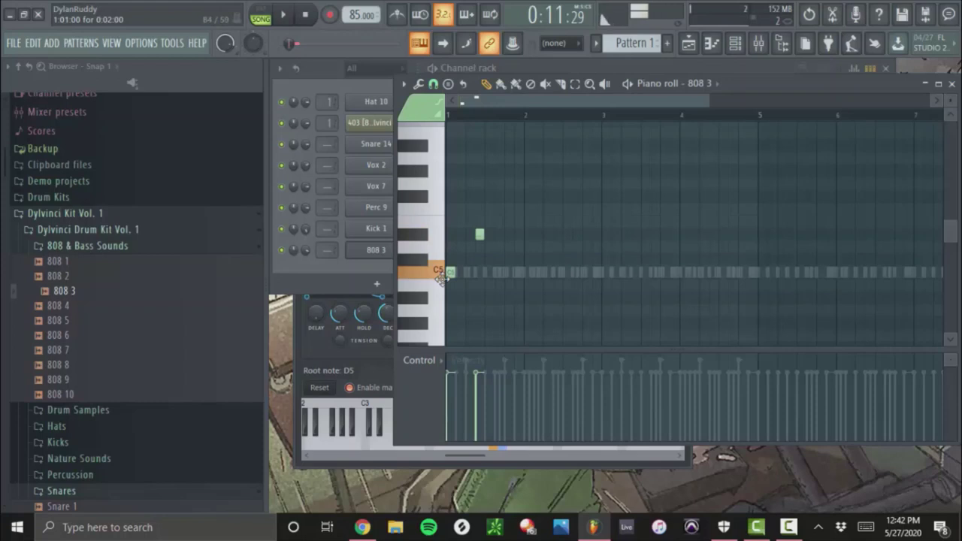
pyautogui.scroll(3, 455, 222)
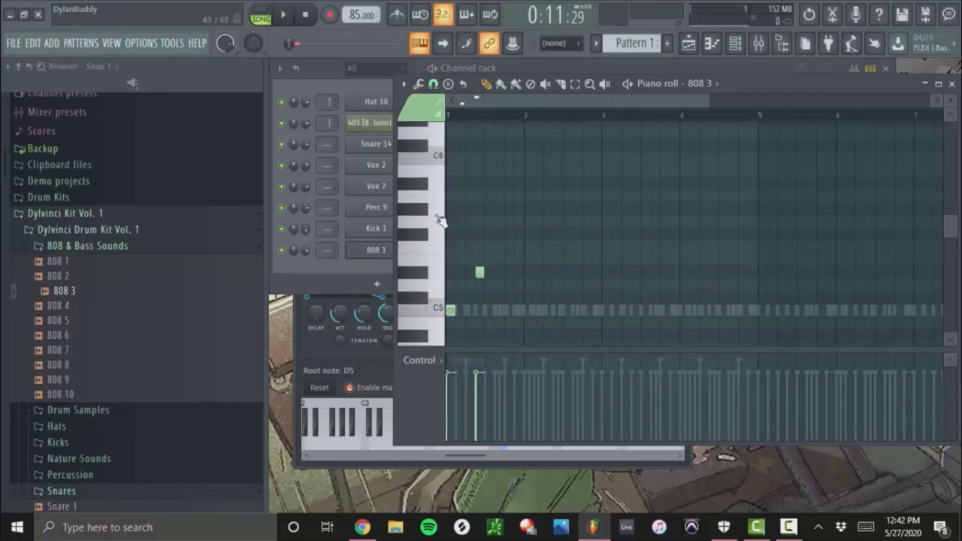
pyautogui.press('space')
pyautogui.press('space')
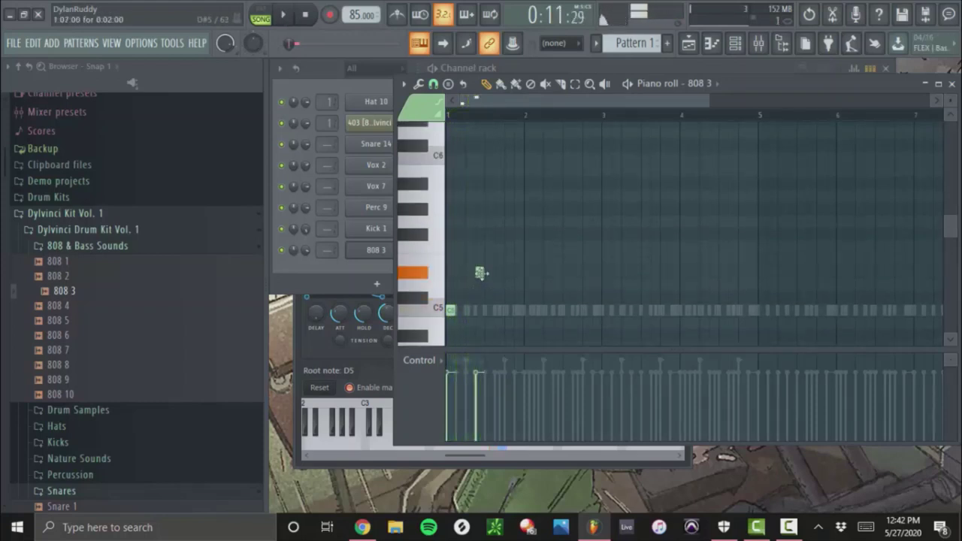
pyautogui.press('space')
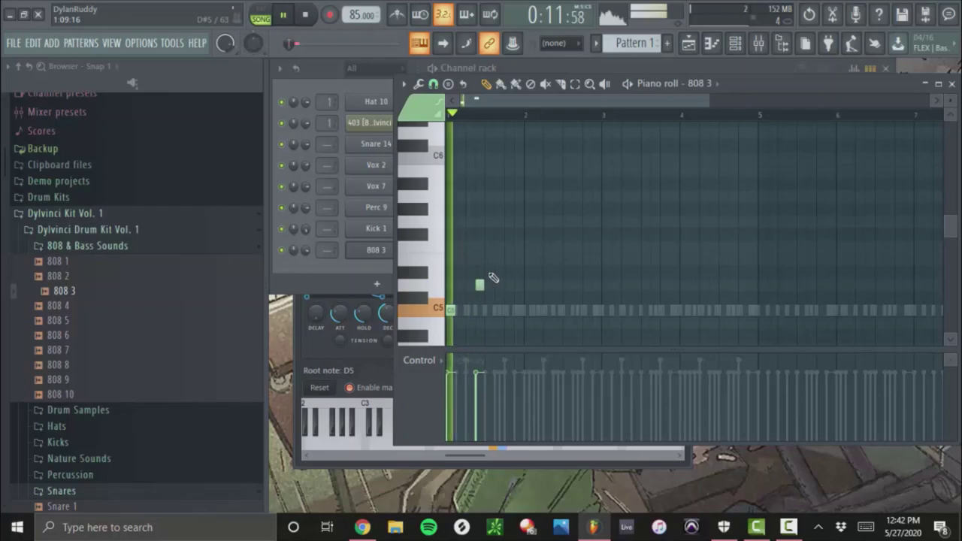
# Add a D5 note at the start of bar 2 and an A5 note on step 4 of bar 2
pyautogui.click(528, 284)
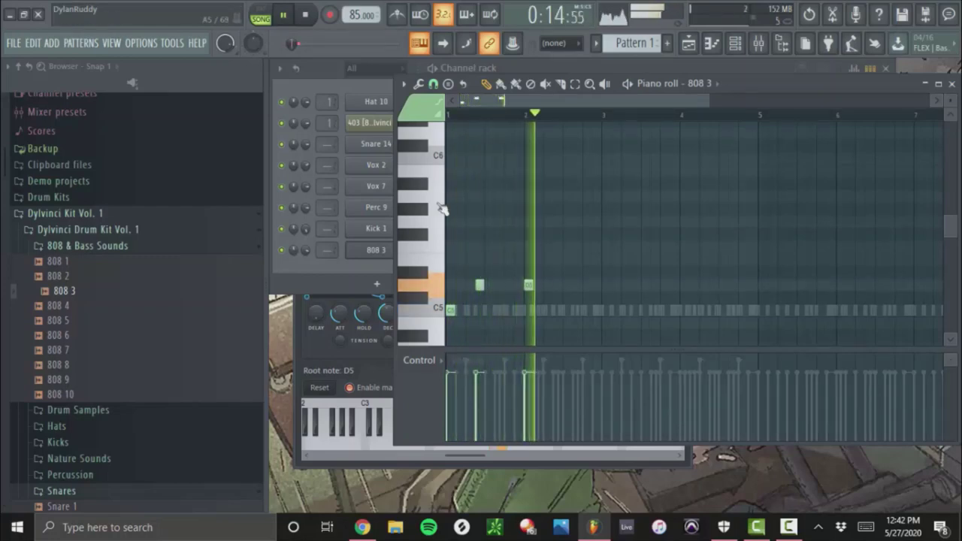
pyautogui.click(544, 196)
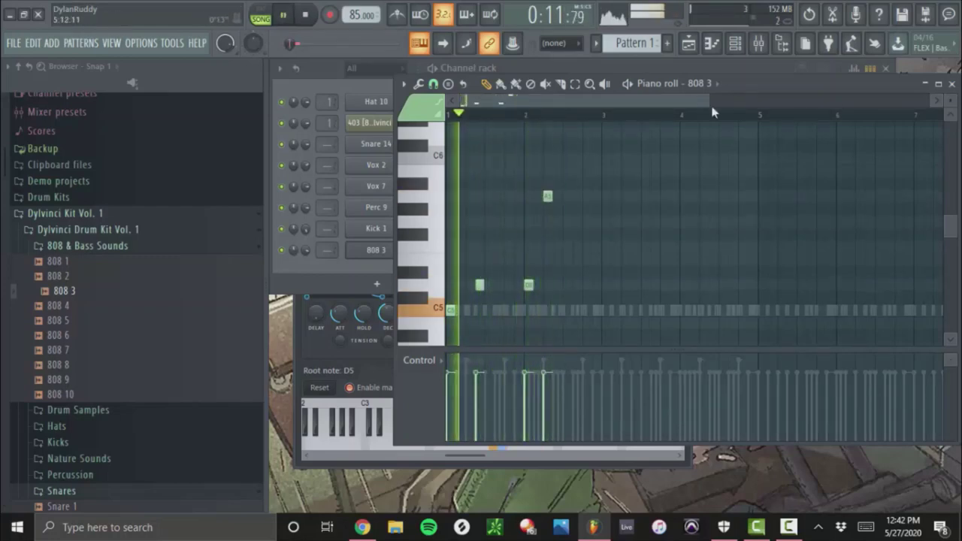
pyautogui.scroll(1, 529, 160)
pyautogui.scroll(2, 529, 160)
pyautogui.moveTo(692, 195); pyautogui.dragTo(680, 196)
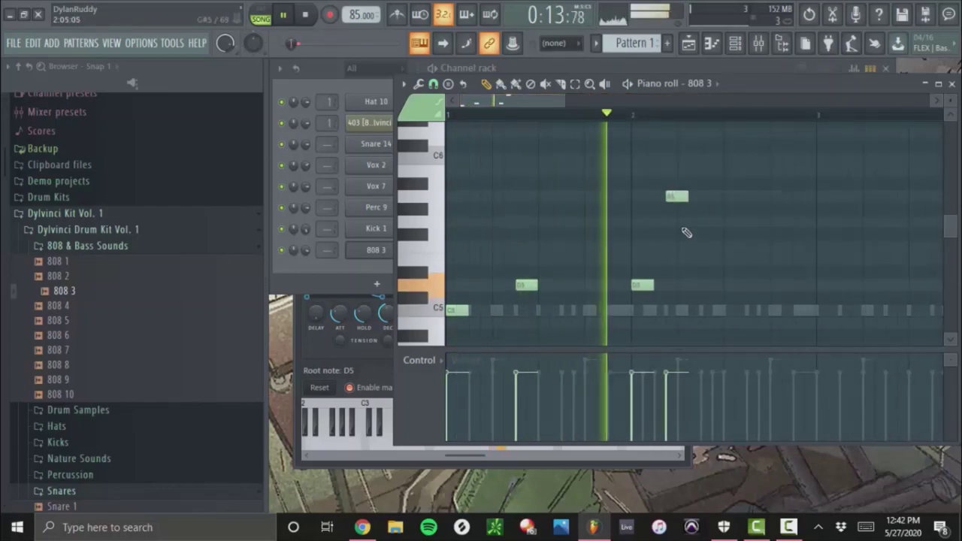
# Add a D5 note on step 7 and A4 notes on steps 11 and 15 of bar 2
pyautogui.click(705, 288)
pyautogui.scroll(-1, 749, 309)
pyautogui.click(749, 310)
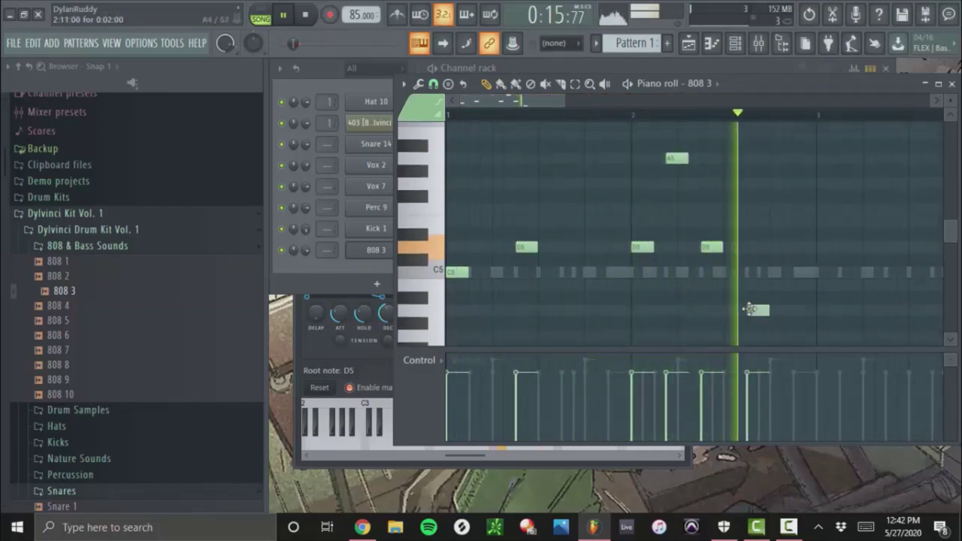
pyautogui.click(782, 311)
pyautogui.moveTo(792, 311); pyautogui.dragTo(805, 311)
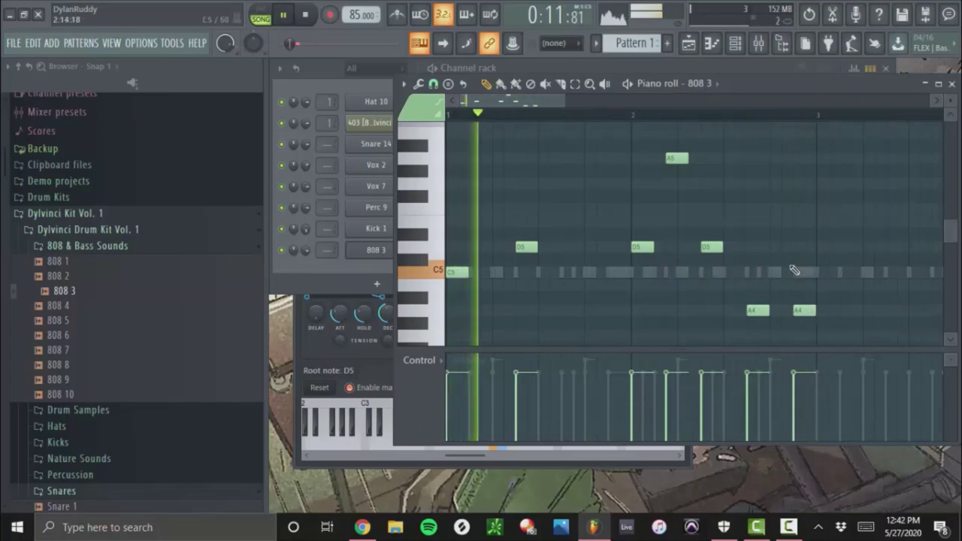
# Duplicate the two-bar 808 3 line into bars 3 and 4 and raise bar 3's first note to D5
pyautogui.hotkey('ctrl', 'b')
pyautogui.moveTo(571, 100); pyautogui.dragTo(502, 101)
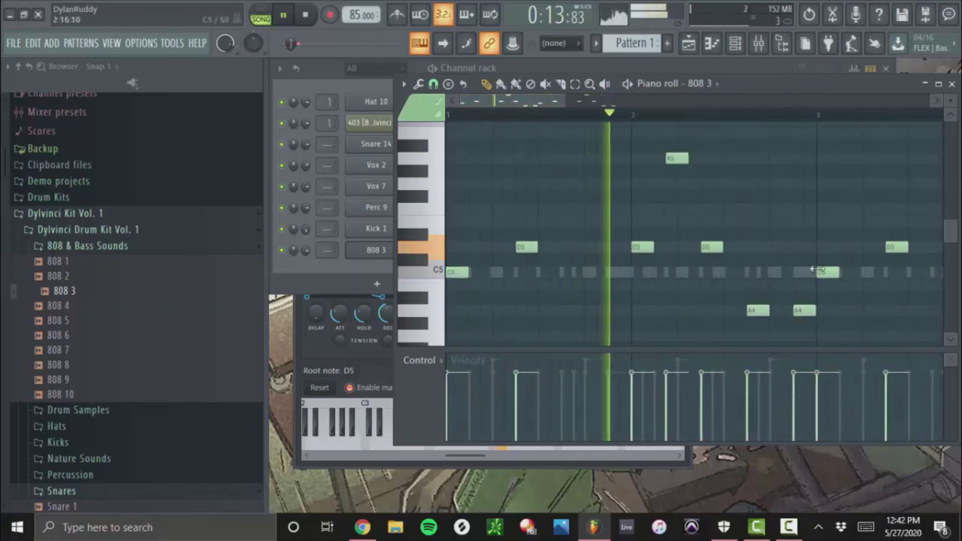
pyautogui.moveTo(825, 272); pyautogui.dragTo(828, 247)
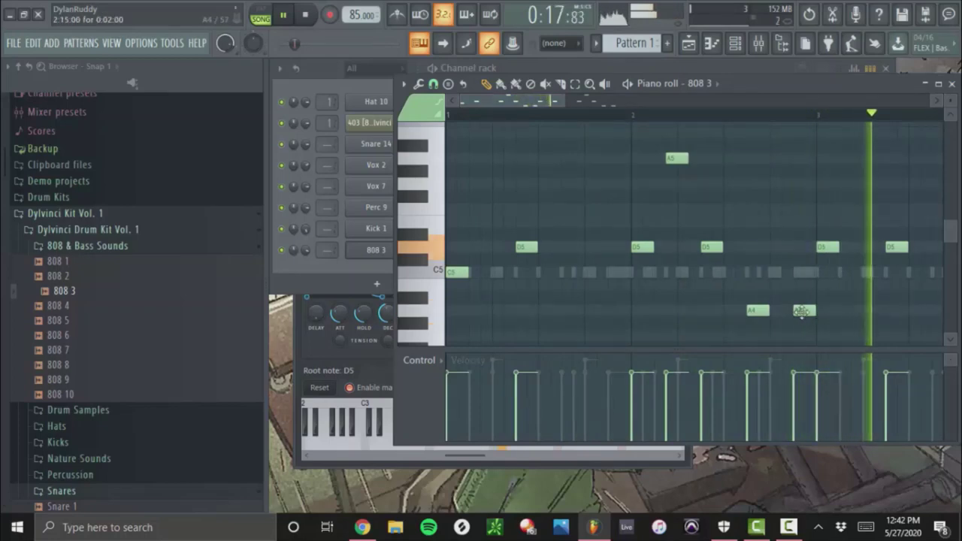
# Shift the last A4 notes of bars 2 and 4 to step 14 and add one-step A5 notes on steps 15 and 16 of bar 4
pyautogui.moveTo(801, 311); pyautogui.dragTo(790, 311)
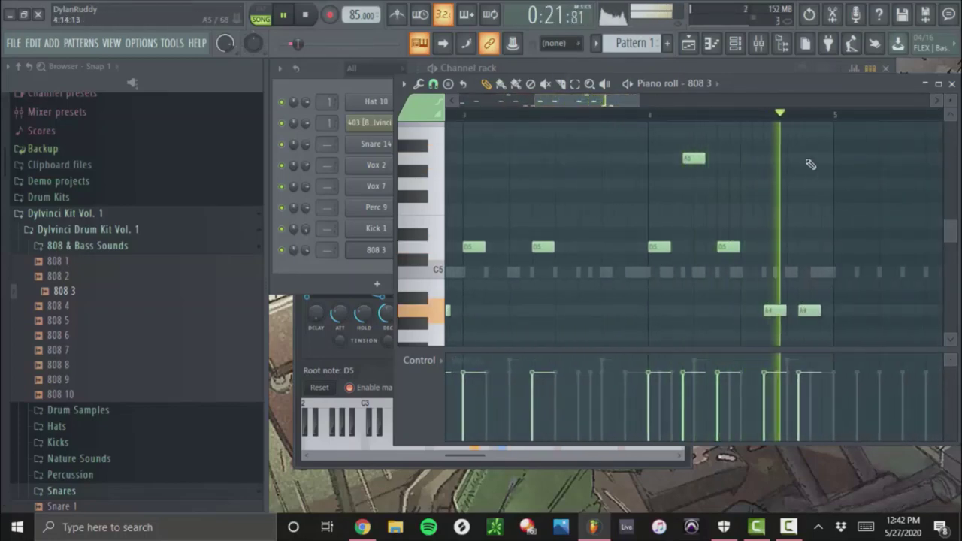
pyautogui.click(819, 159)
pyautogui.moveTo(828, 158); pyautogui.dragTo(820, 160)
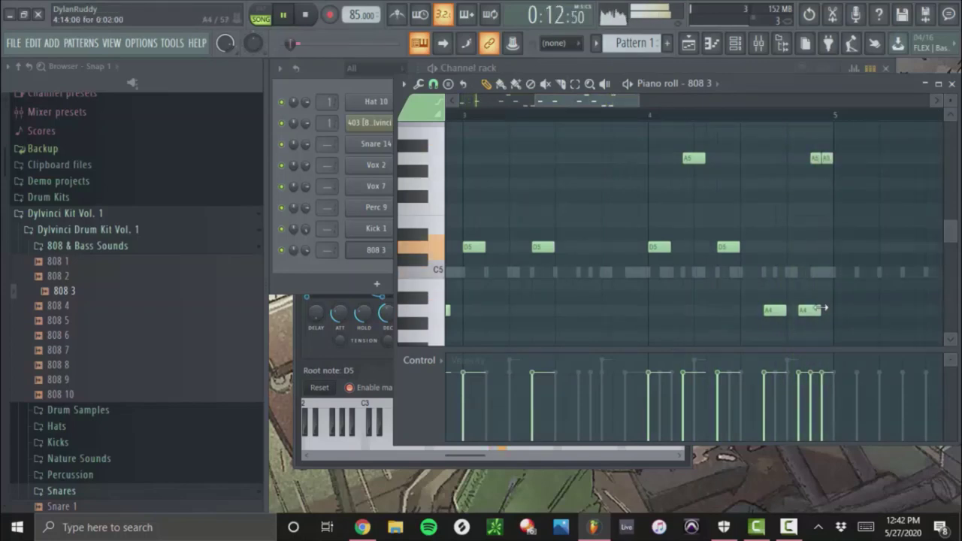
pyautogui.click(953, 84)
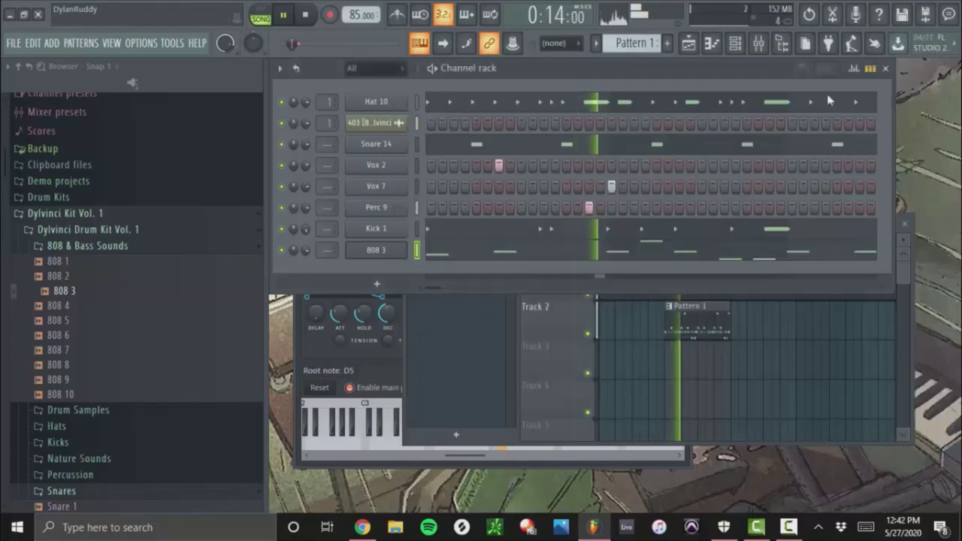
# Bring the playlist to the front, clear its time selection and restart playback from bar 1
pyautogui.click(623, 279)
pyautogui.click(683, 317)
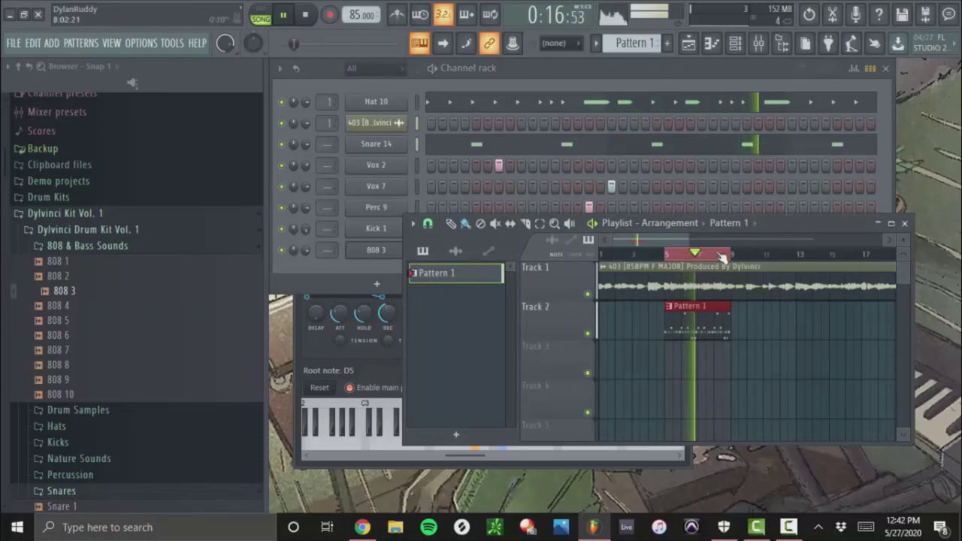
pyautogui.doubleClick(668, 256)
pyautogui.press('space')
pyautogui.press('space')
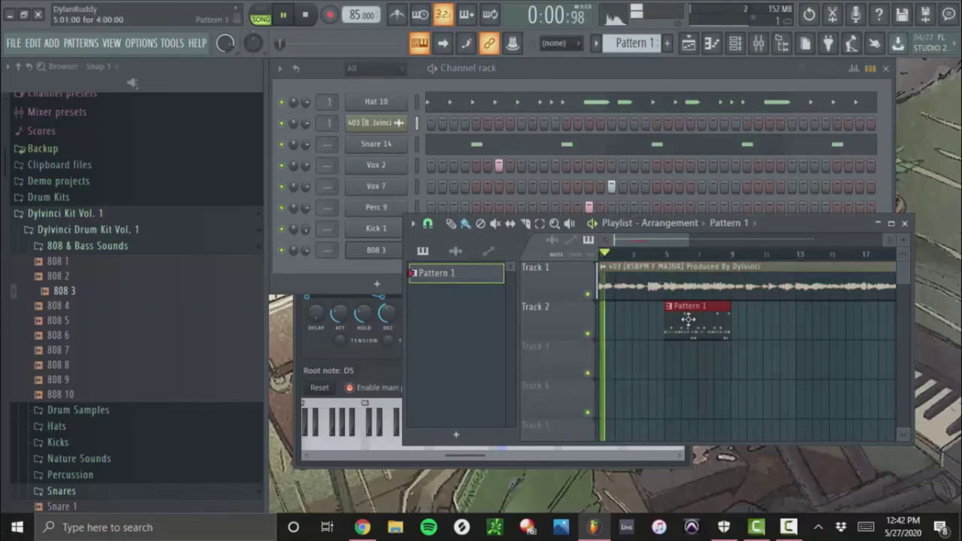
# Copy the Pattern 1 clip on Track 2 to bar 1 and trim the copy's start to step 9
pyautogui.moveTo(688, 320); pyautogui.dragTo(603, 322)
pyautogui.hotkey('ctrl', 'b')
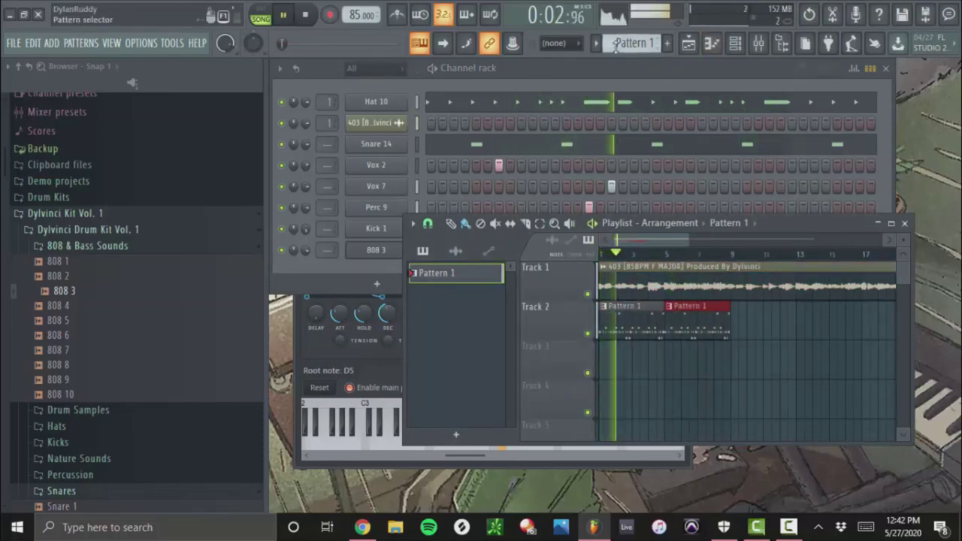
pyautogui.press('space')
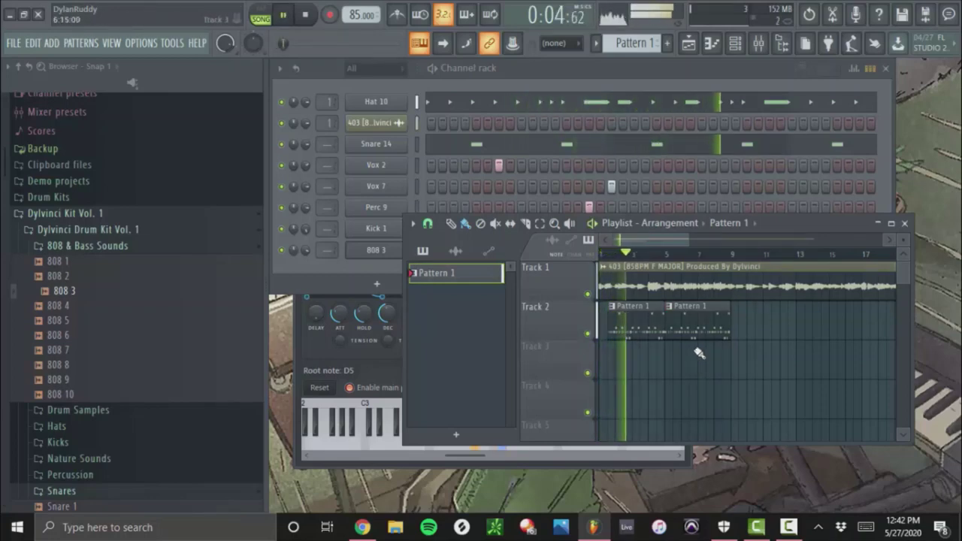
# Duplicate the bar 5 Pattern 1 clip to bar 9 and clone Pattern 1 as a new pattern
pyautogui.keyDown('ctrl'); pyautogui.click(687, 314); pyautogui.keyUp('ctrl')
pyautogui.hotkey('ctrl', 'b')
pyautogui.click(596, 43)
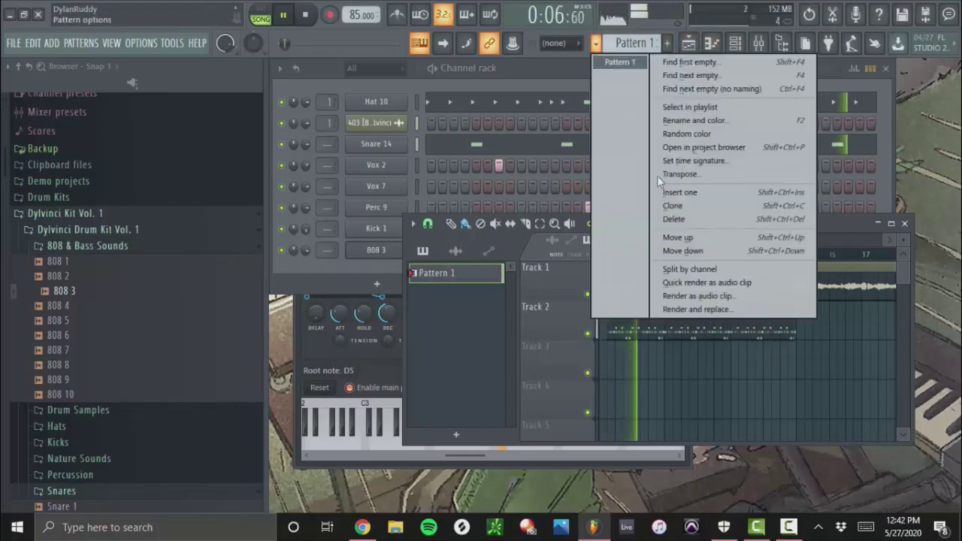
pyautogui.click(673, 208)
# Fill Hat 10 on every second step in Pattern 2 and place Pattern 2 on Track 3 at bar 5
pyautogui.rightClick(390, 103)
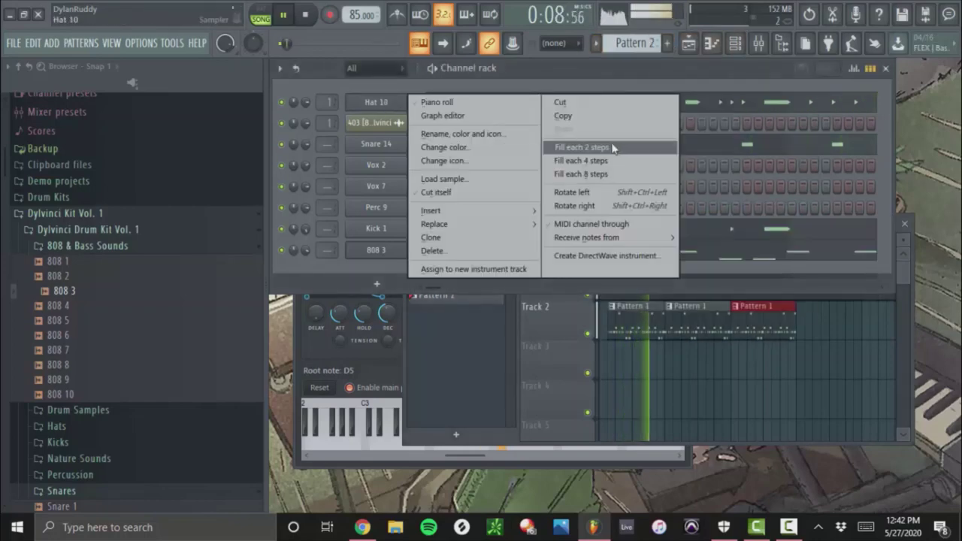
pyautogui.click(594, 148)
pyautogui.click(669, 362)
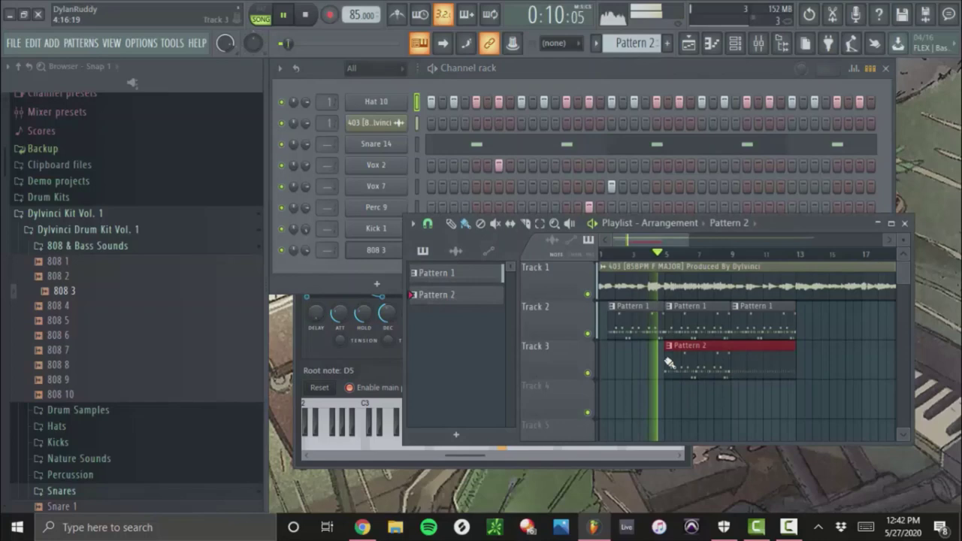
# Delete the Pattern 1 clips at bars 5 and 9 and shorten the Pattern 2 clip to four bars
pyautogui.rightClick(702, 316)
pyautogui.rightClick(758, 322)
pyautogui.moveTo(795, 363); pyautogui.dragTo(733, 372)
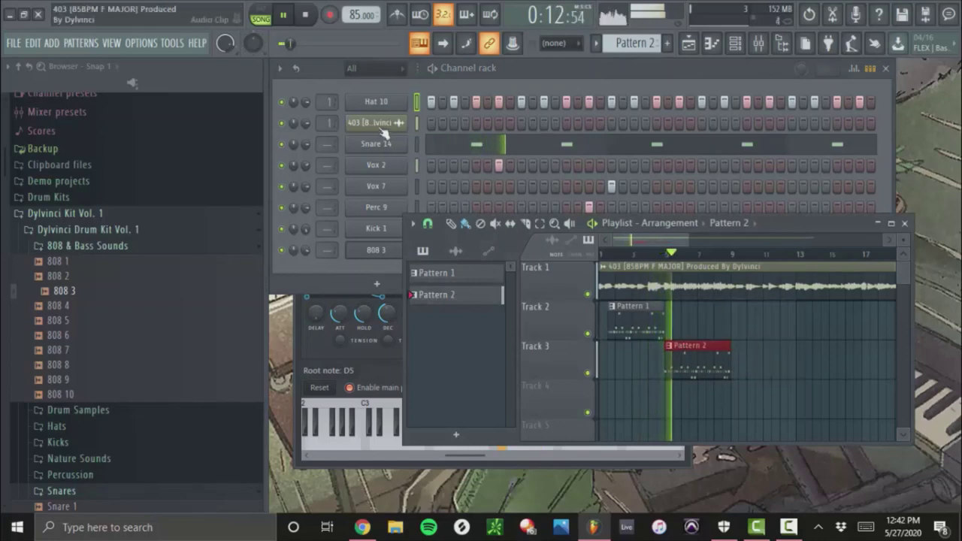
# Stretch Pattern 2's Hat 10 notes end to end and chop them into 32 notes per bar
pyautogui.rightClick(397, 101)
pyautogui.click(425, 104)
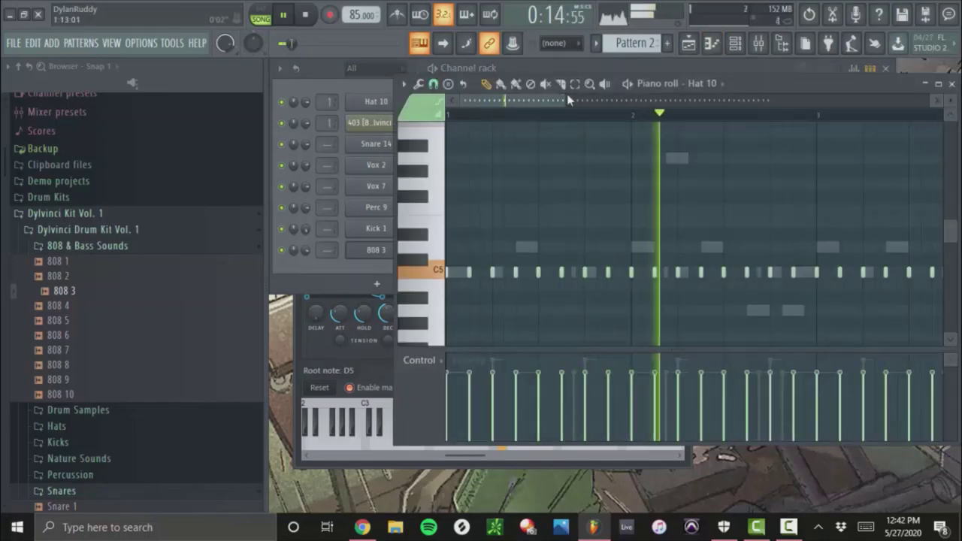
pyautogui.hotkey('alt', 'l')
pyautogui.click(754, 335)
pyautogui.hotkey('alt', 'u')
pyautogui.press('space')
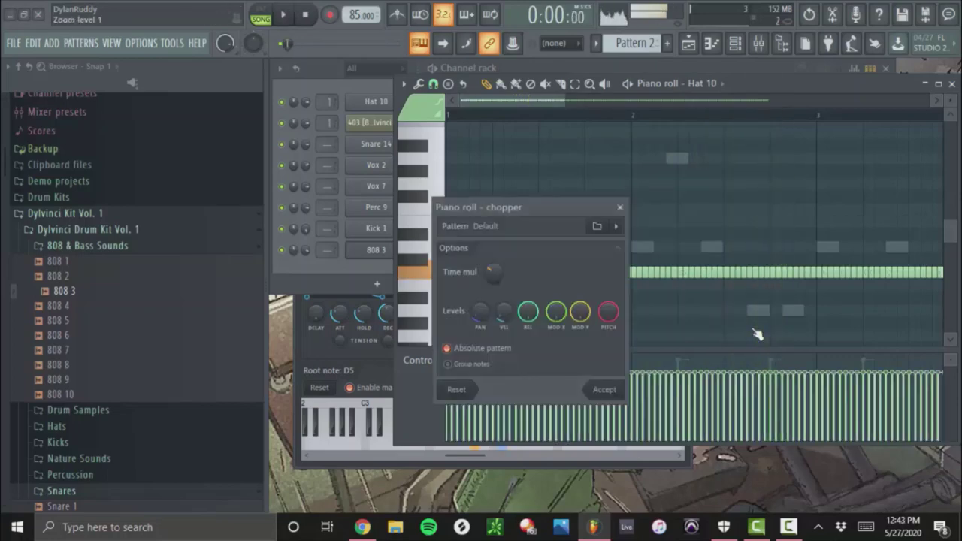
pyautogui.click(605, 395)
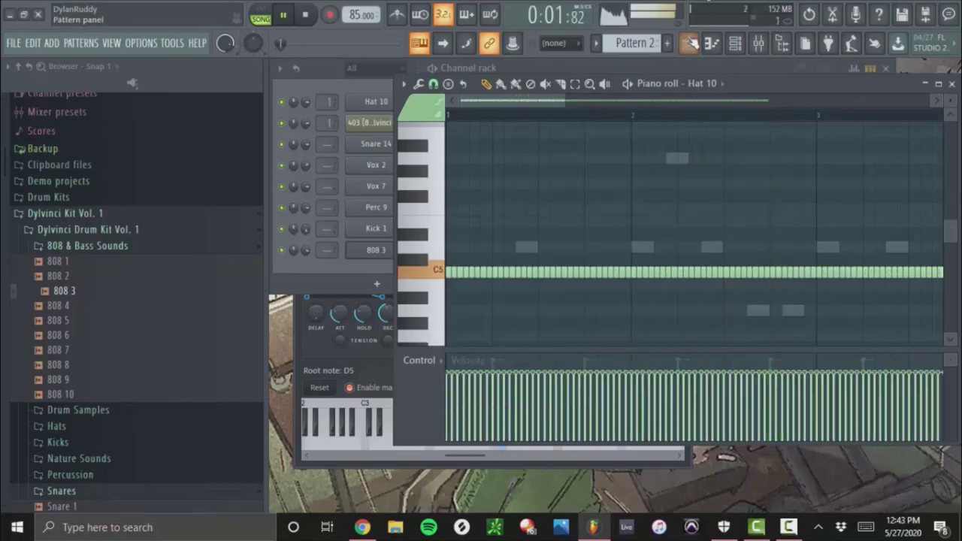
# Close the piano roll and channel rack, and duplicate the Pattern 2 clip on Track 3 to bar 9
pyautogui.press('F5')
pyautogui.click(949, 83)
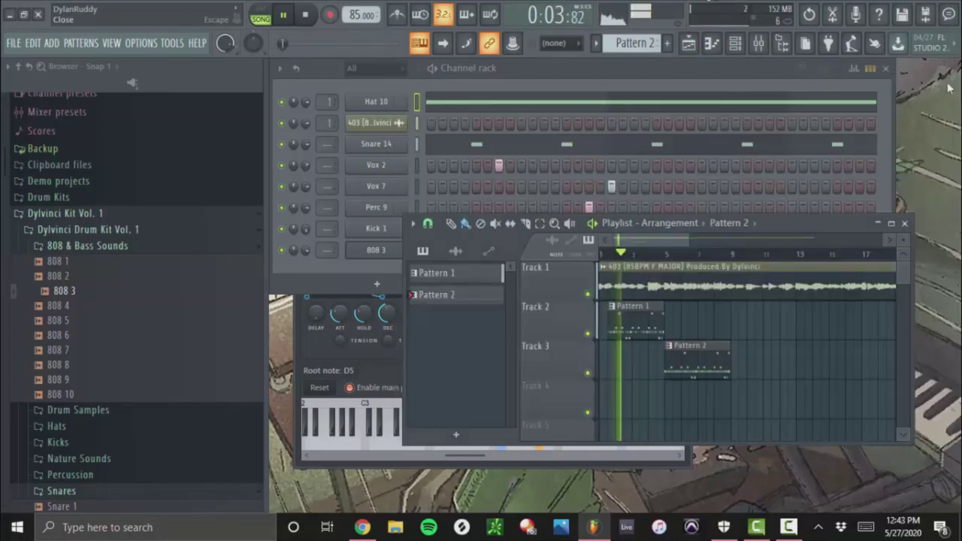
pyautogui.click(886, 68)
pyautogui.click(683, 149)
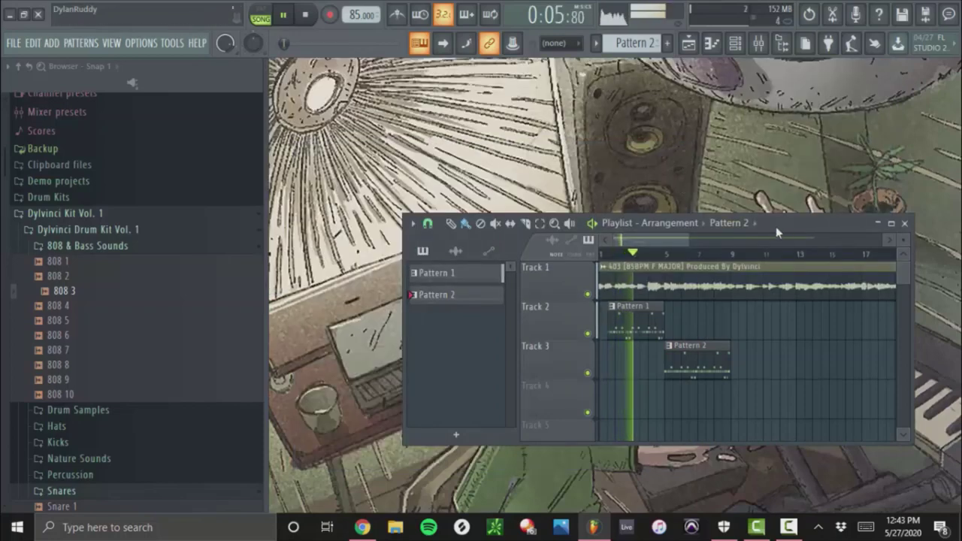
pyautogui.moveTo(776, 224); pyautogui.dragTo(710, 230)
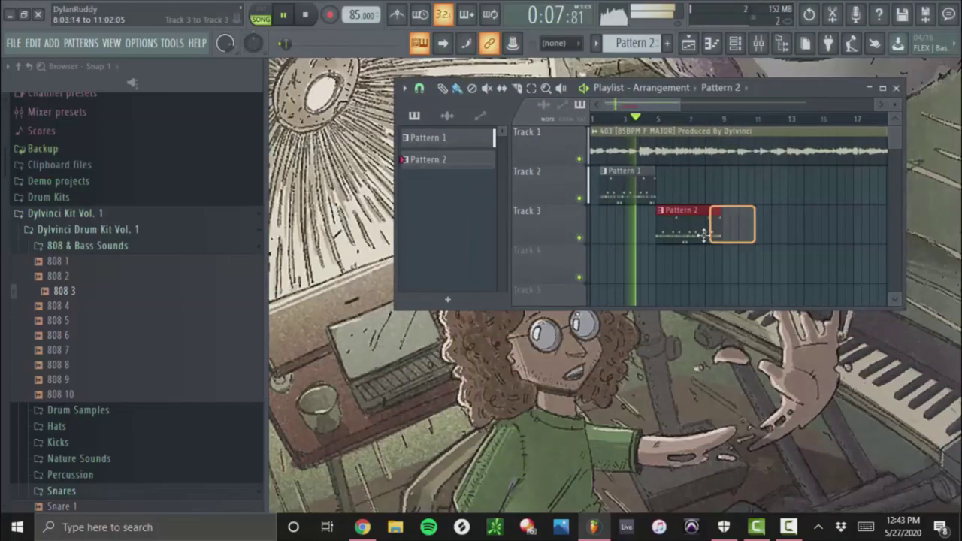
pyautogui.hotkey('ctrl', 'b')
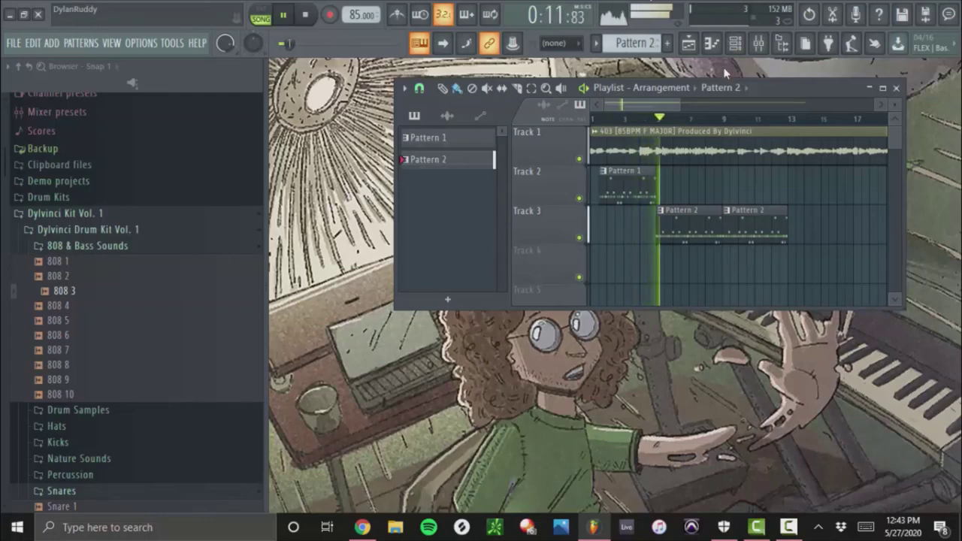
# Try chopping Pattern 2's Hat 10 notes again and undo the hat edits
pyautogui.click(735, 43)
pyautogui.rightClick(400, 102)
pyautogui.click(432, 103)
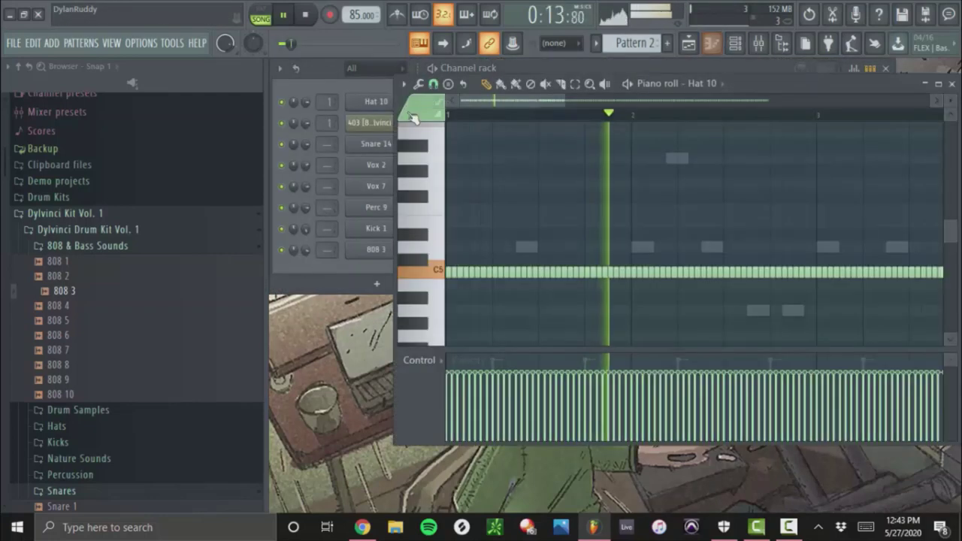
pyautogui.hotkey('alt', 'u')
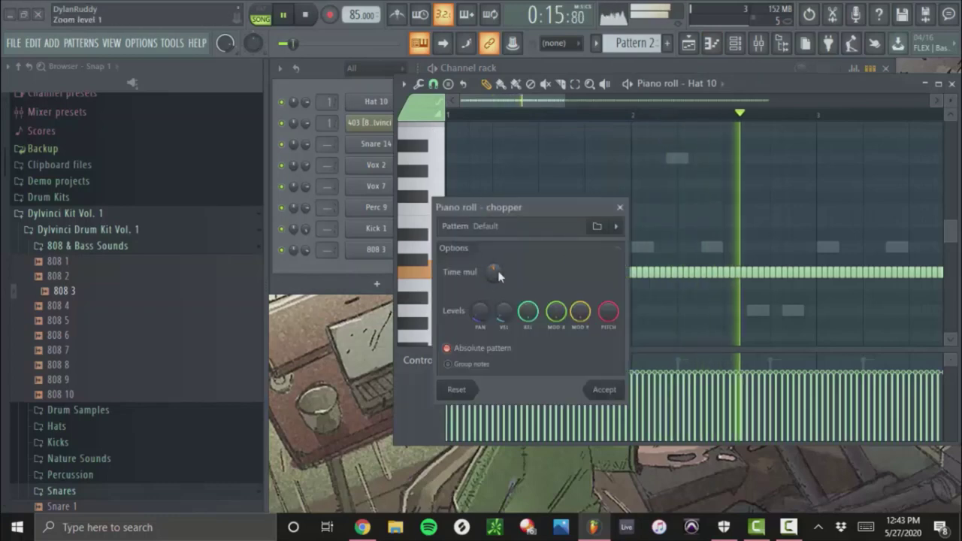
pyautogui.click(604, 389)
pyautogui.hotkey('ctrl', 'alt', 'z')
pyautogui.hotkey('ctrl', 'alt', 'z')
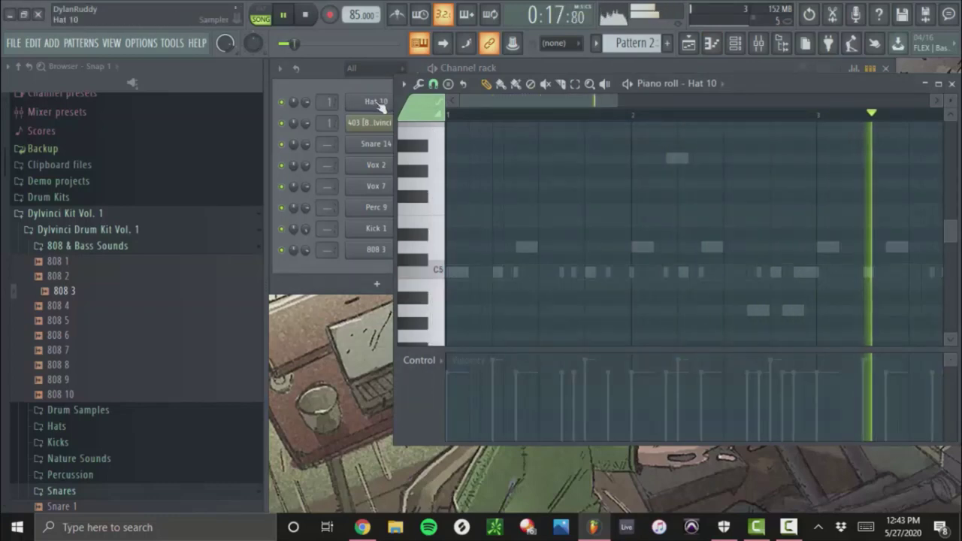
# Refill Pattern 2's Hat 10 channel with a note on every second step
pyautogui.rightClick(380, 104)
pyautogui.click(605, 147)
pyautogui.click(597, 302)
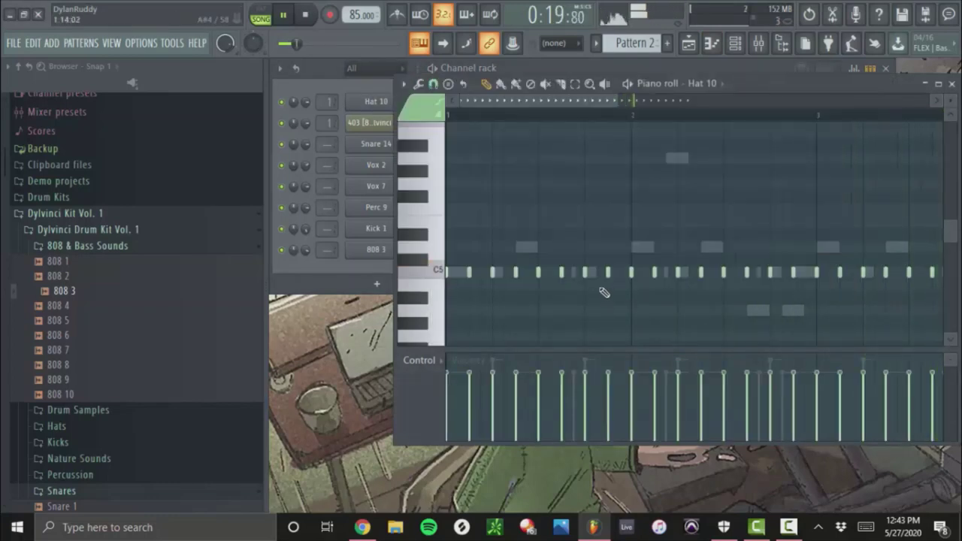
# Extend the C5 hat notes end to end and chop them into 16 notes per bar
pyautogui.hotkey('alt', 'e')
pyautogui.click(771, 333)
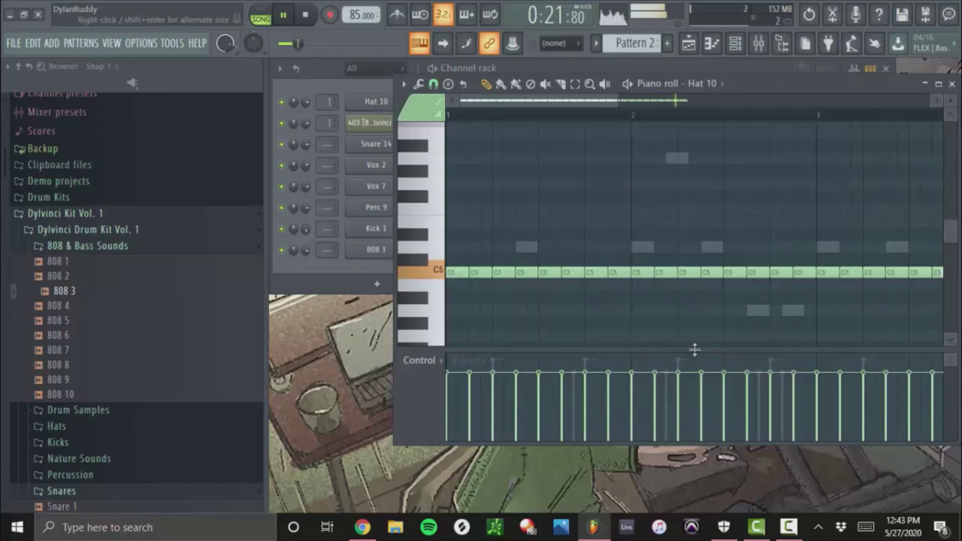
pyautogui.hotkey('alt', 'u')
pyautogui.click(604, 389)
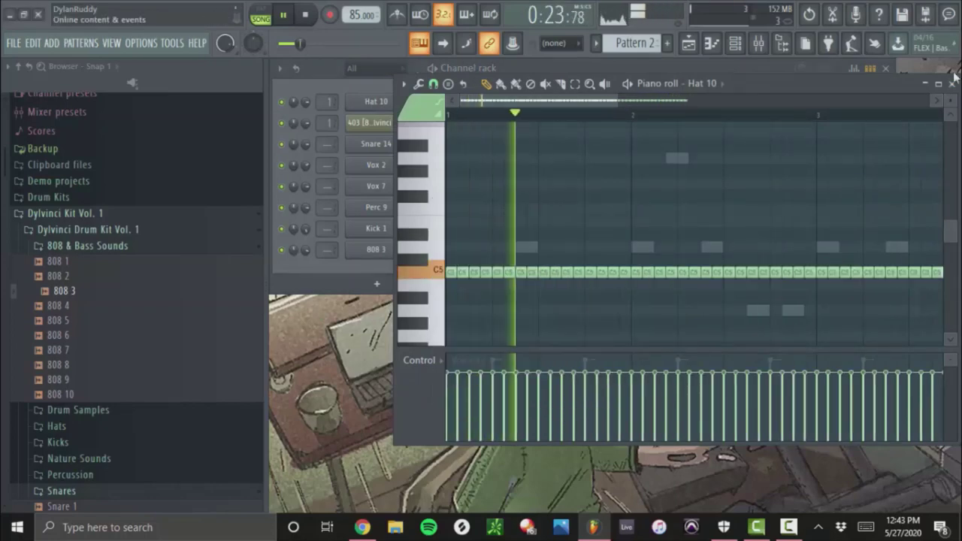
# Leave only the playlist open, repositioned, and slice the 403 loop on Track 1 at bar 13
pyautogui.press('F7')
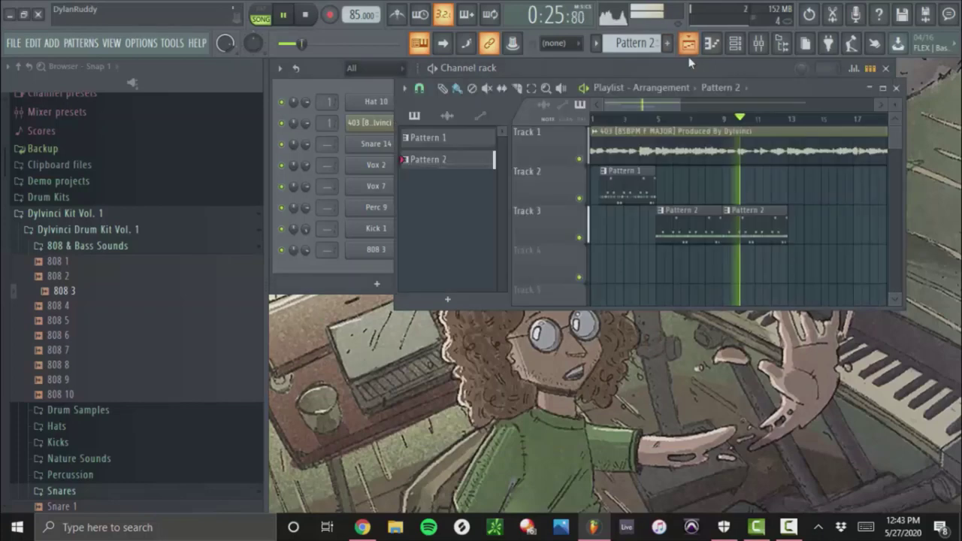
pyautogui.click(688, 42)
pyautogui.moveTo(794, 89); pyautogui.dragTo(823, 102)
pyautogui.click(885, 68)
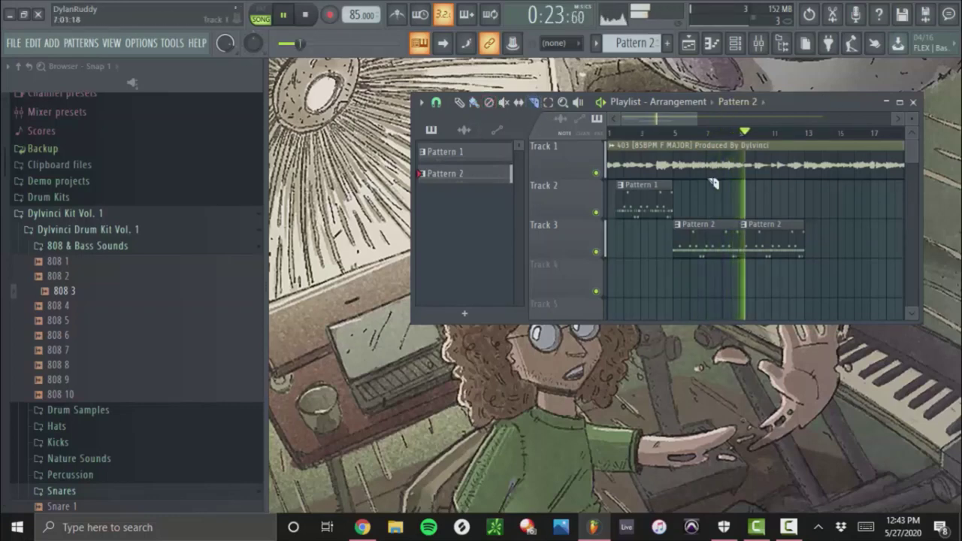
pyautogui.click(805, 156)
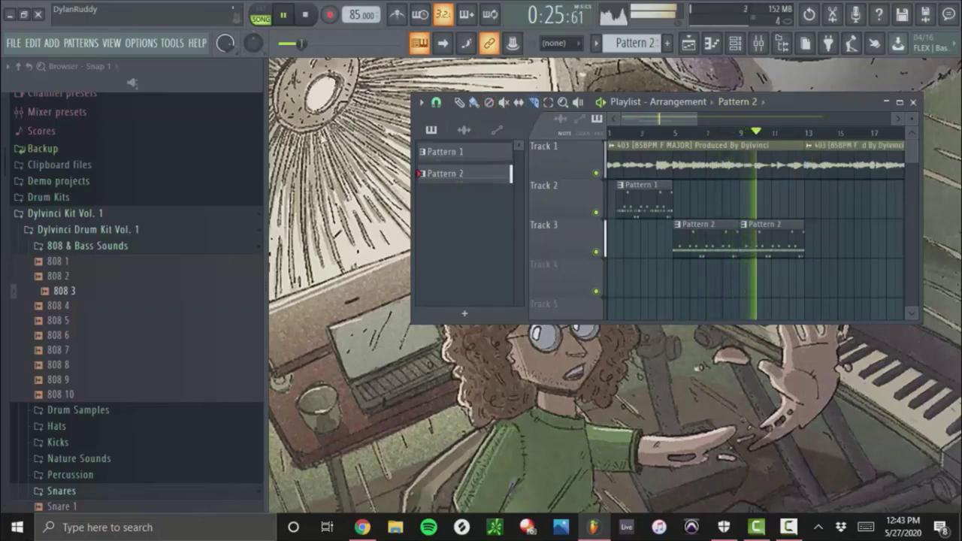
# Duplicate the bar 9 Pattern 2 clip on Track 3 to bar 13
pyautogui.click(460, 102)
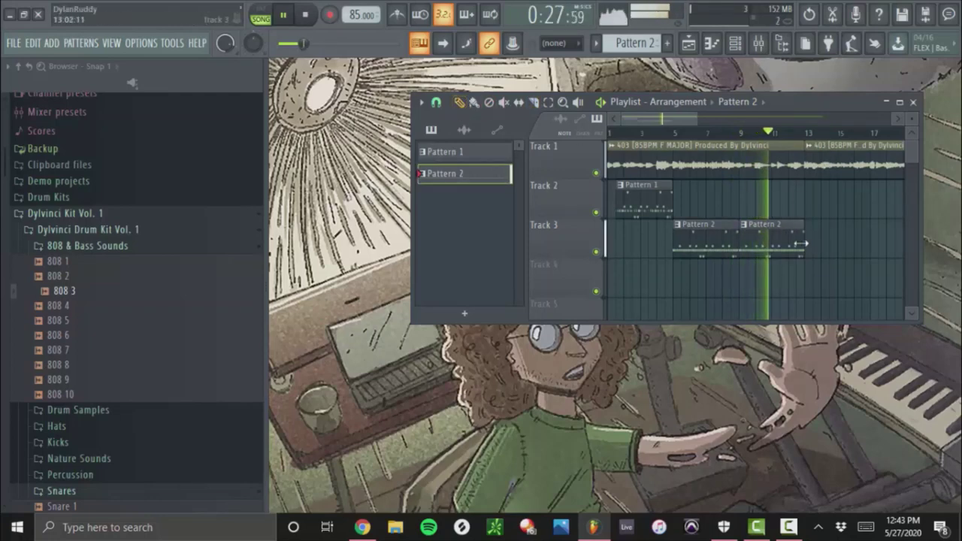
pyautogui.keyDown('ctrl'); pyautogui.click(776, 241); pyautogui.keyUp('ctrl')
pyautogui.hotkey('ctrl', 'b')
# Place a full Pattern 1 clip at bar 17 on Track 2 and shorten the bar 13 Pattern 2 clip by one bar
pyautogui.click(650, 202)
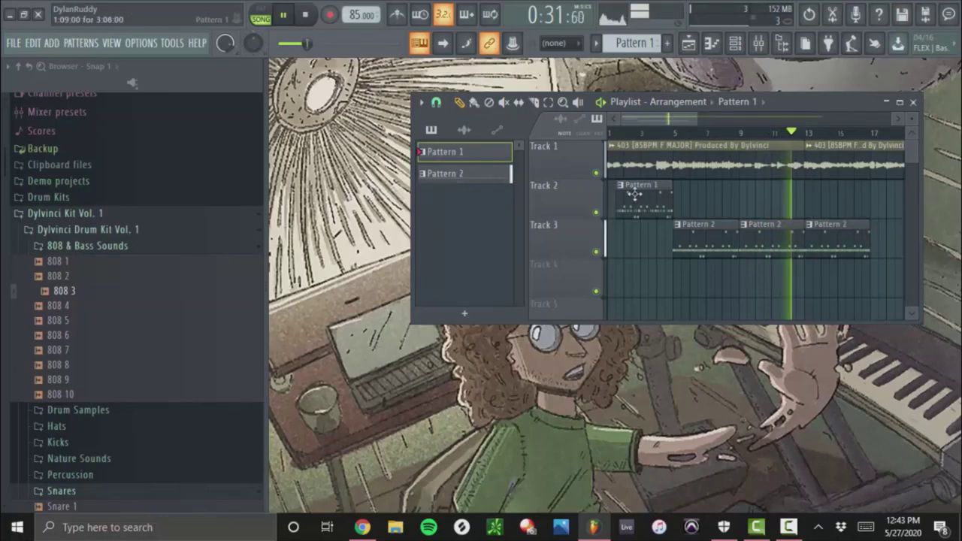
pyautogui.click(883, 212)
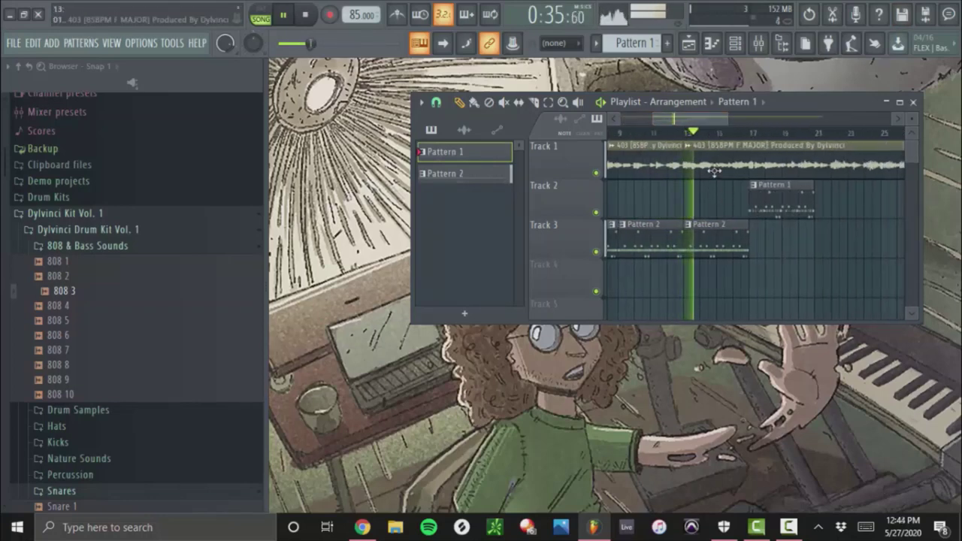
pyautogui.moveTo(746, 233); pyautogui.dragTo(733, 234)
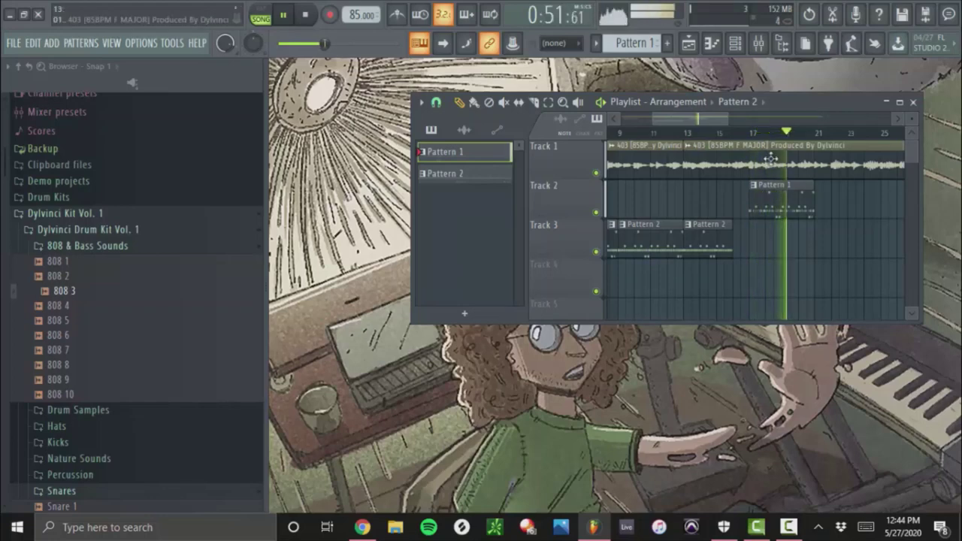
# Add another Pattern 1 clip on Track 2 and align it to bar 21
pyautogui.moveTo(653, 118); pyautogui.dragTo(635, 129)
pyautogui.moveTo(700, 120); pyautogui.dragTo(711, 122)
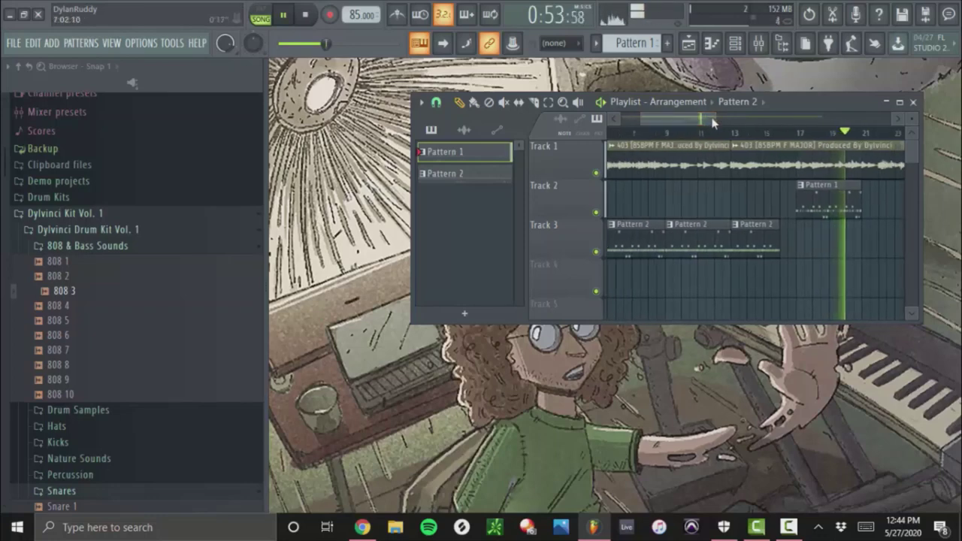
pyautogui.click(864, 209)
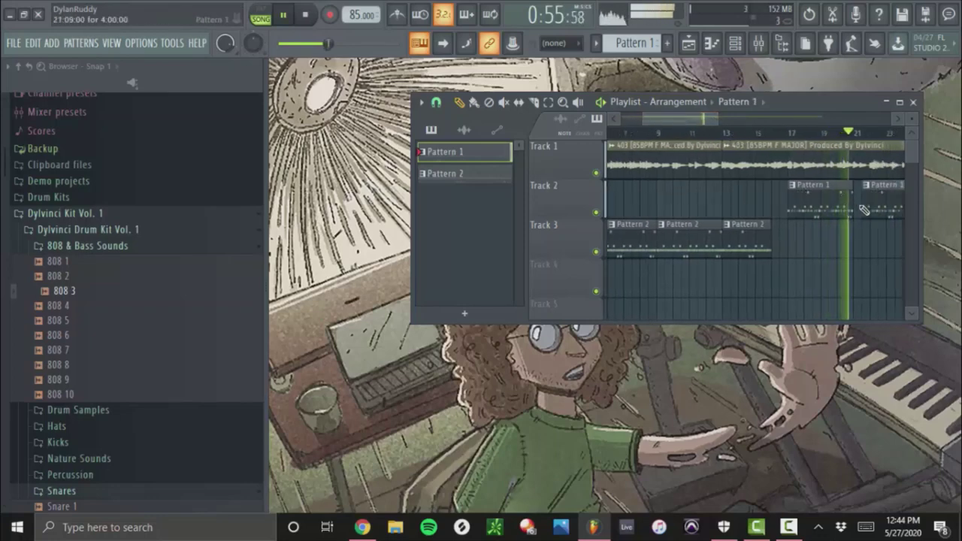
pyautogui.moveTo(872, 209); pyautogui.dragTo(864, 209)
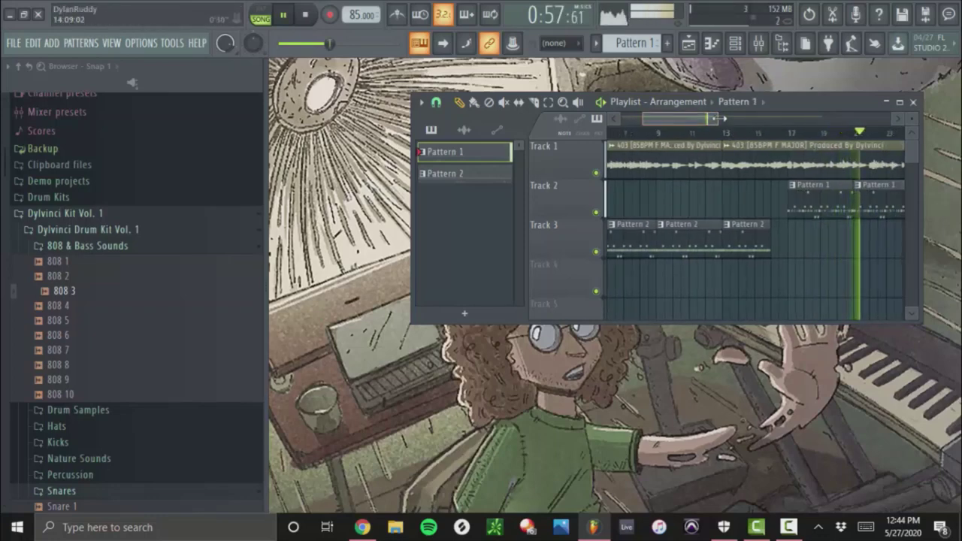
# Duplicate the Track 2 and 3 clips of bars 5 to 24 to bar 25, and shorten the bar 21 Pattern 1 clip by one bar
pyautogui.moveTo(718, 119)
pyautogui.mouseDown()
pyautogui.moveTo(790, 120)
pyautogui.moveTo(727, 122)
pyautogui.mouseUp()
pyautogui.moveTo(820, 271); pyautogui.dragTo(666, 206)
pyautogui.hotkey('ctrl', 'b')
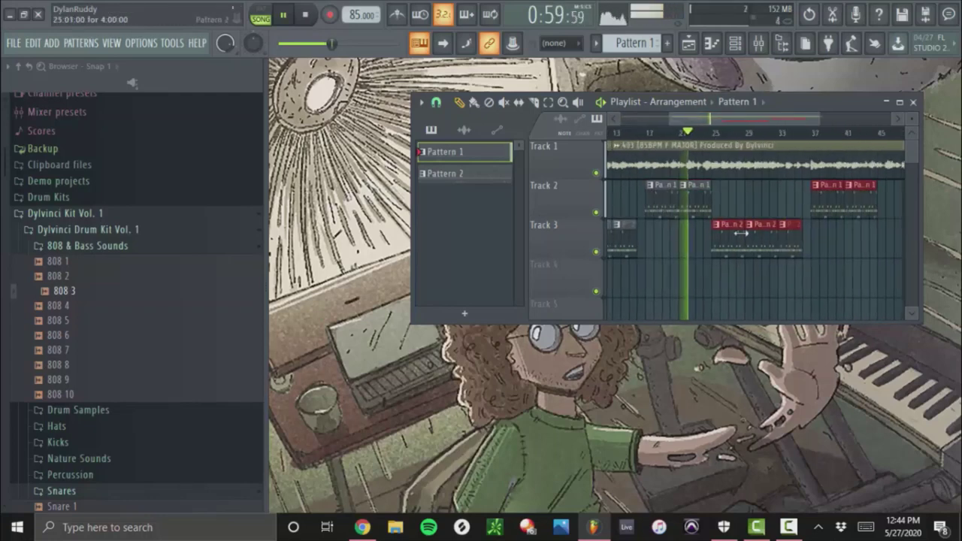
pyautogui.hotkey('ctrl', 'd')
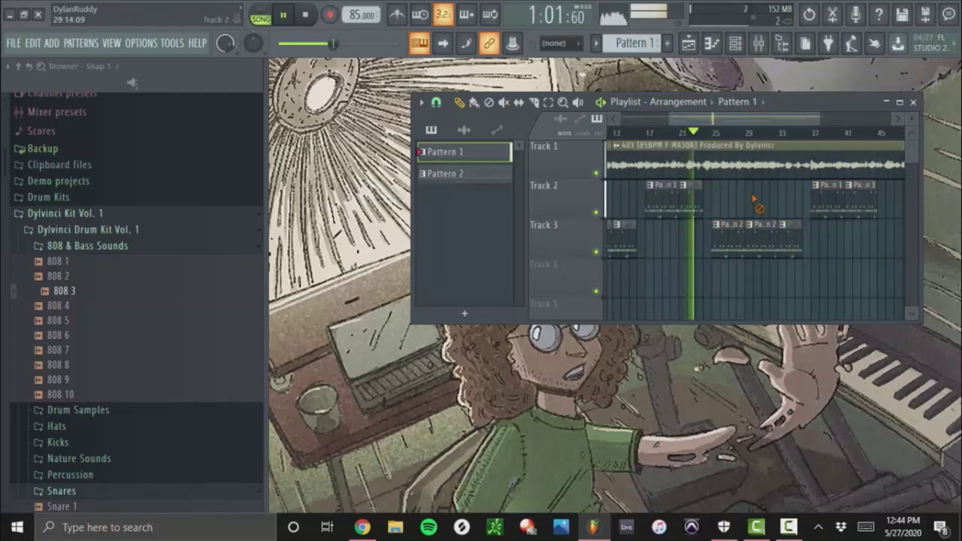
# Route the selected channels, Snare 14 through 808 3, to separate mixer tracks starting at Insert 2, and close the mixer and channel rack
pyautogui.moveTo(811, 121); pyautogui.dragTo(850, 169)
pyautogui.moveTo(803, 118); pyautogui.dragTo(783, 126)
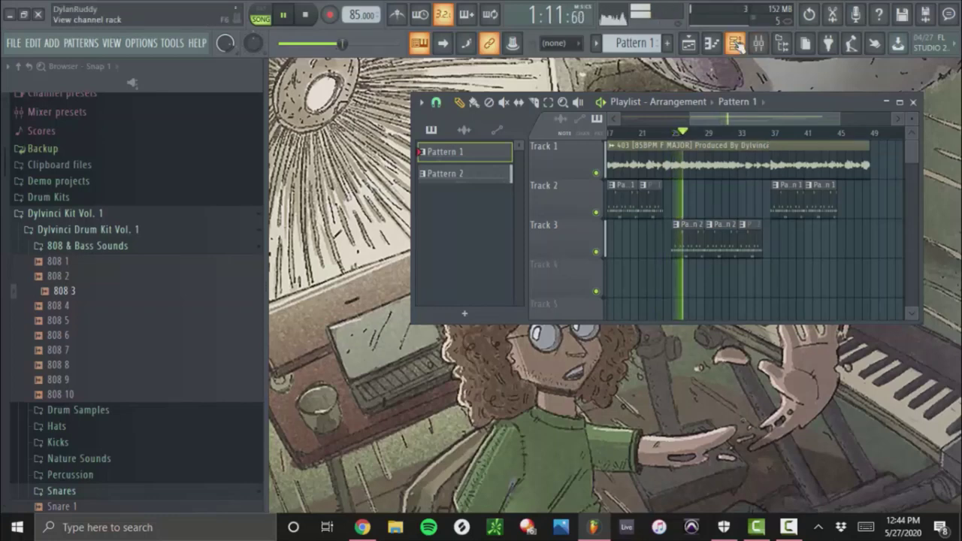
pyautogui.press('F6')
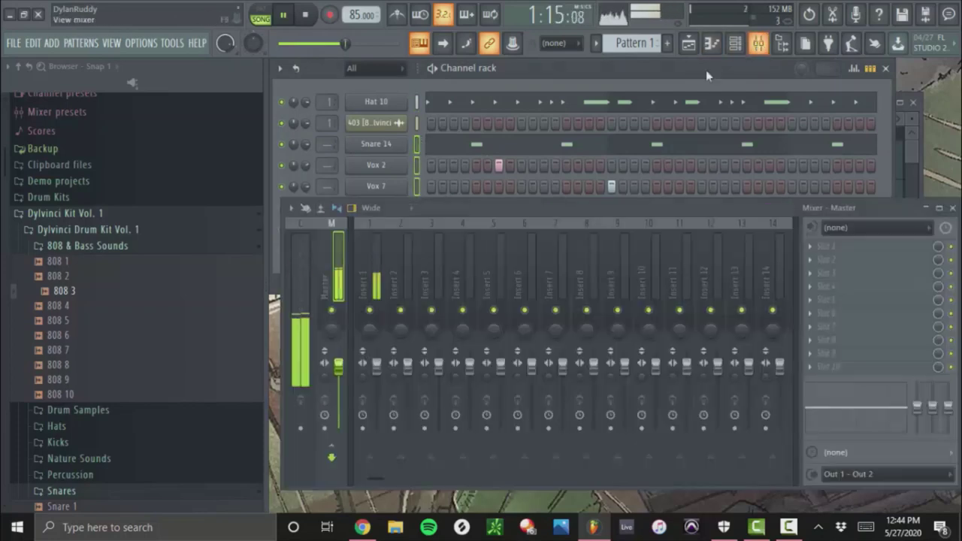
pyautogui.click(758, 43)
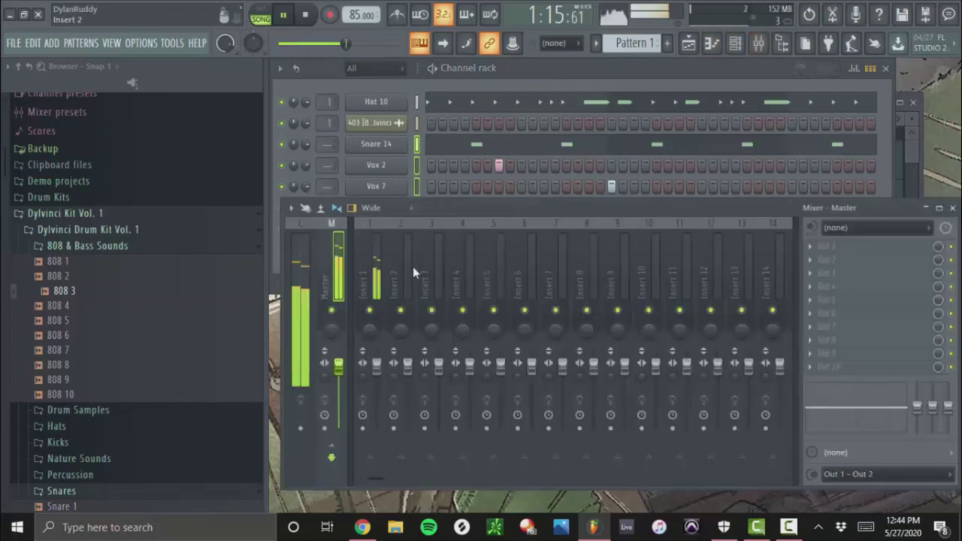
pyautogui.rightClick(413, 266)
pyautogui.moveTo(488, 296)
pyautogui.click(605, 305)
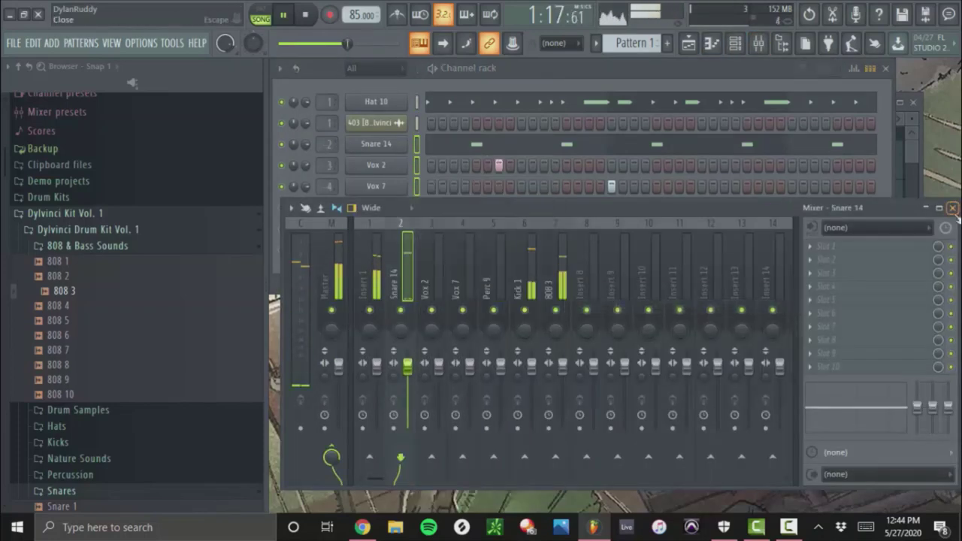
pyautogui.click(950, 207)
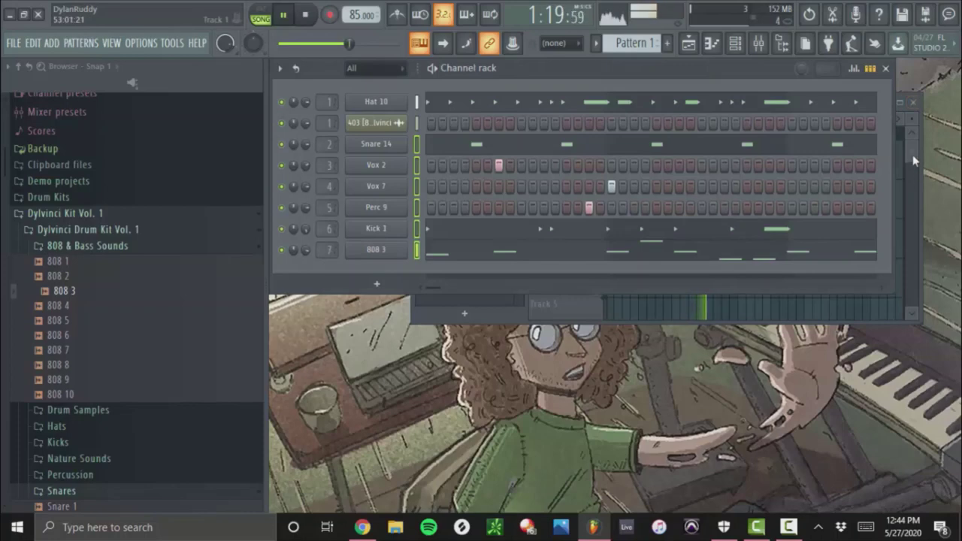
pyautogui.click(914, 160)
pyautogui.click(887, 69)
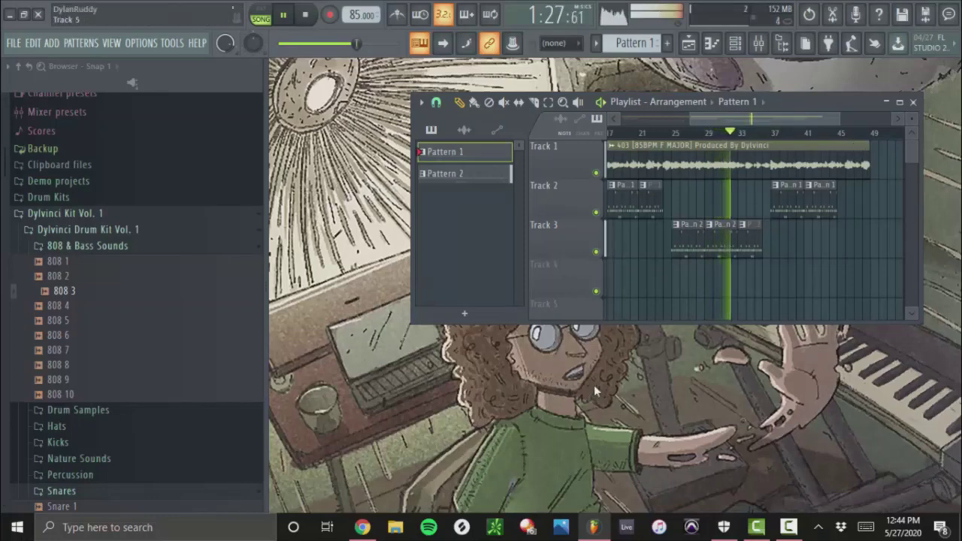
# Delete the bar 33 Pattern 2 clip on Track 3 and slice the 403 loop on Track 1 at bars 33 and 37
pyautogui.rightClick(751, 247)
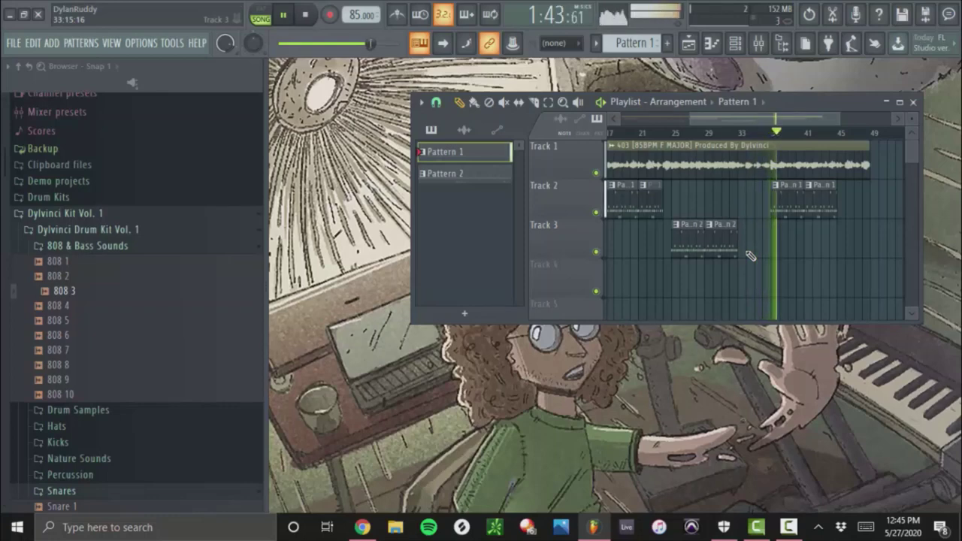
pyautogui.press('c')
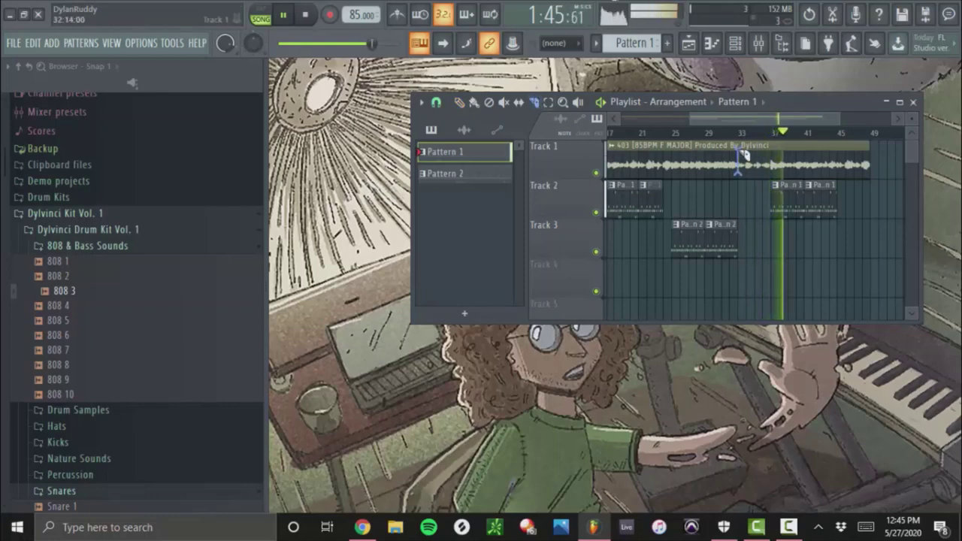
pyautogui.click(738, 157)
pyautogui.click(776, 162)
pyautogui.click(469, 104)
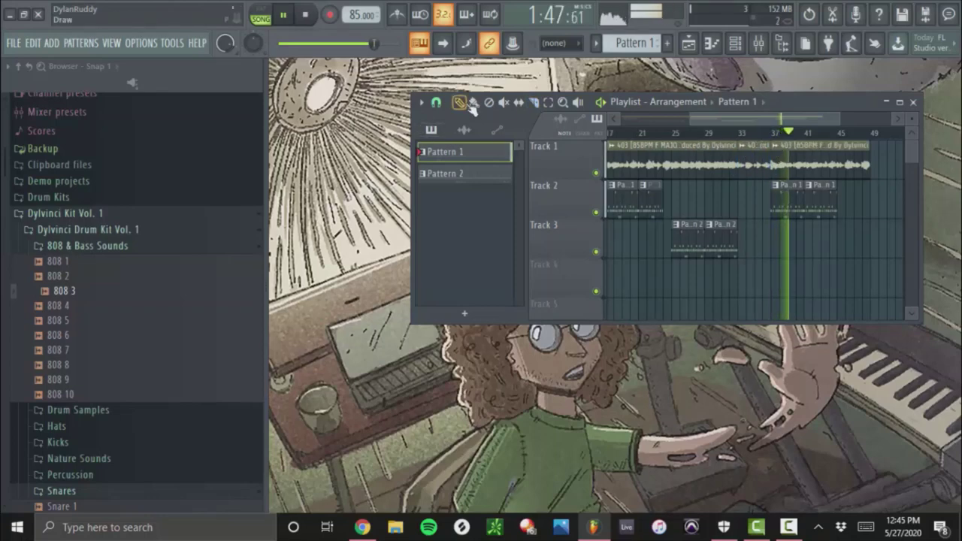
# Slice the Track 1 loop at bar 41 and move its bar 37 to 41 segment down to Track 3 at bar 37
pyautogui.moveTo(772, 165); pyautogui.dragTo(792, 250)
pyautogui.keyDown('ctrl'); pyautogui.click(759, 165); pyautogui.keyUp('ctrl')
pyautogui.hotkey('ctrl', 'b')
pyautogui.keyDown('ctrl'); pyautogui.click(818, 169); pyautogui.keyUp('ctrl')
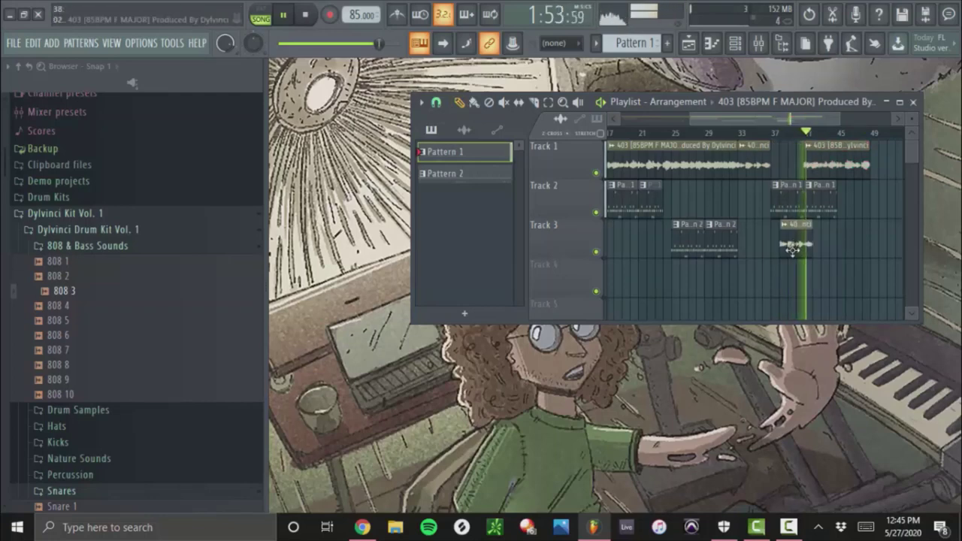
pyautogui.moveTo(201, 327); pyautogui.dragTo(863, 242)
# Play the arrangement from about bar 35 to check the transition into the moved loop segment
pyautogui.click(833, 134)
pyautogui.click(849, 134)
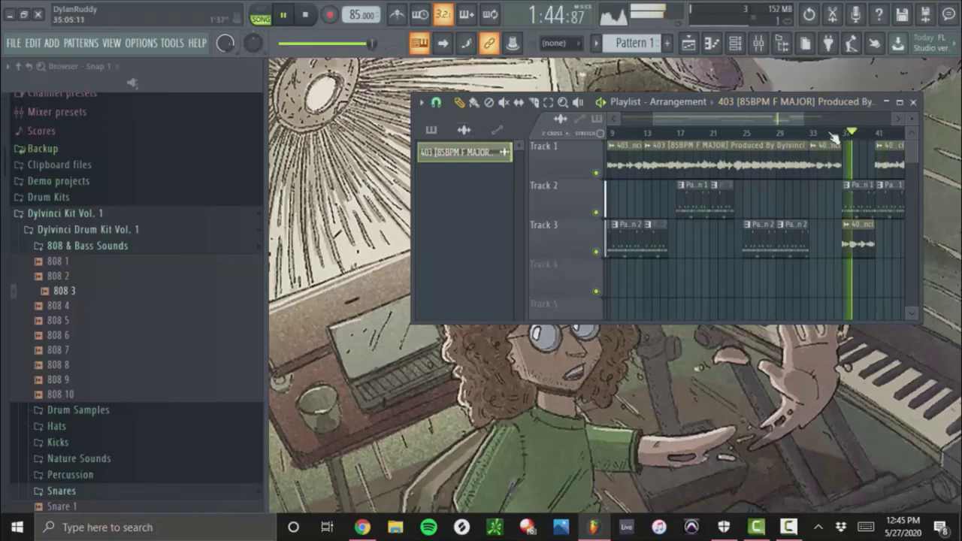
pyautogui.click(834, 133)
# Lengthen the last 403 loop clip on Track 1 to about bar 52, close the playlist and stop playback
pyautogui.moveTo(733, 120); pyautogui.dragTo(777, 120)
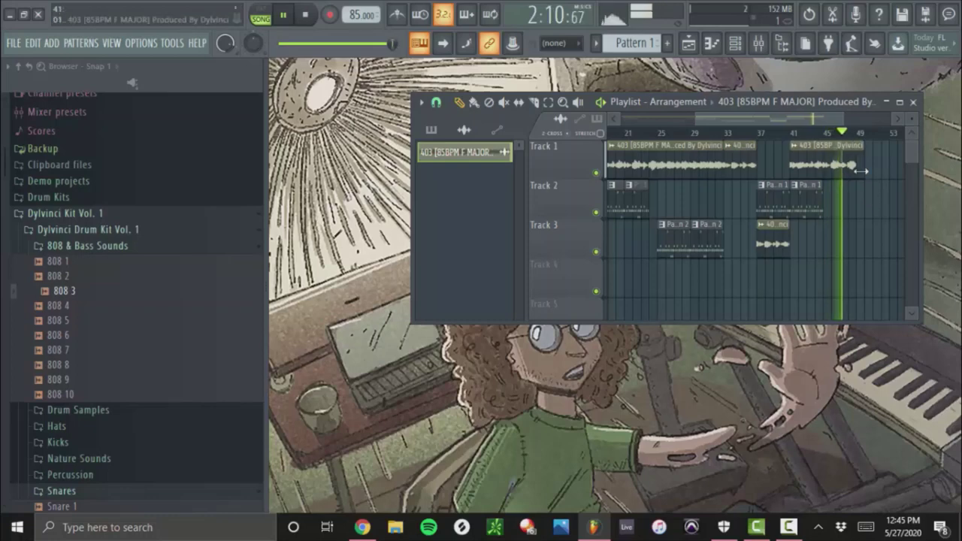
pyautogui.moveTo(859, 176); pyautogui.dragTo(886, 176)
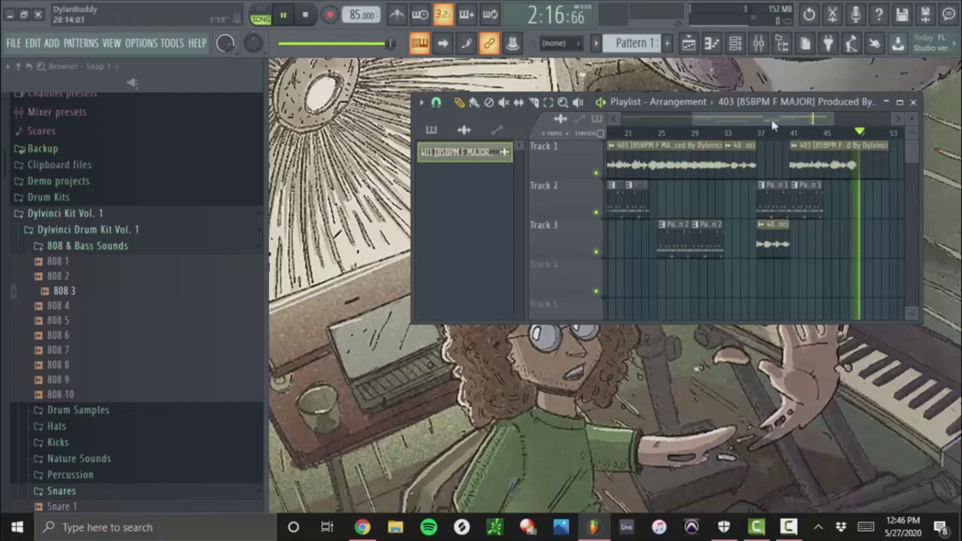
pyautogui.click(912, 102)
pyautogui.press('space')
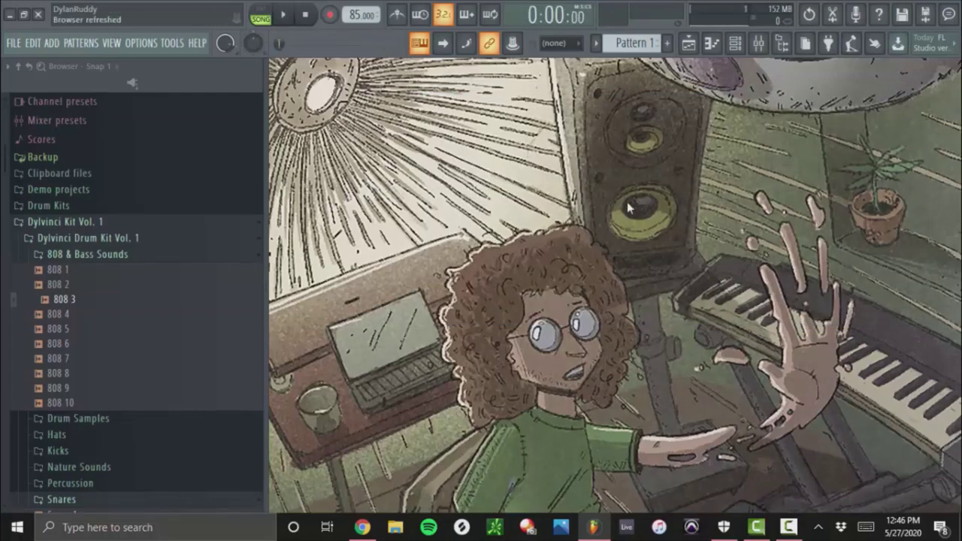
pyautogui.click(788, 527)
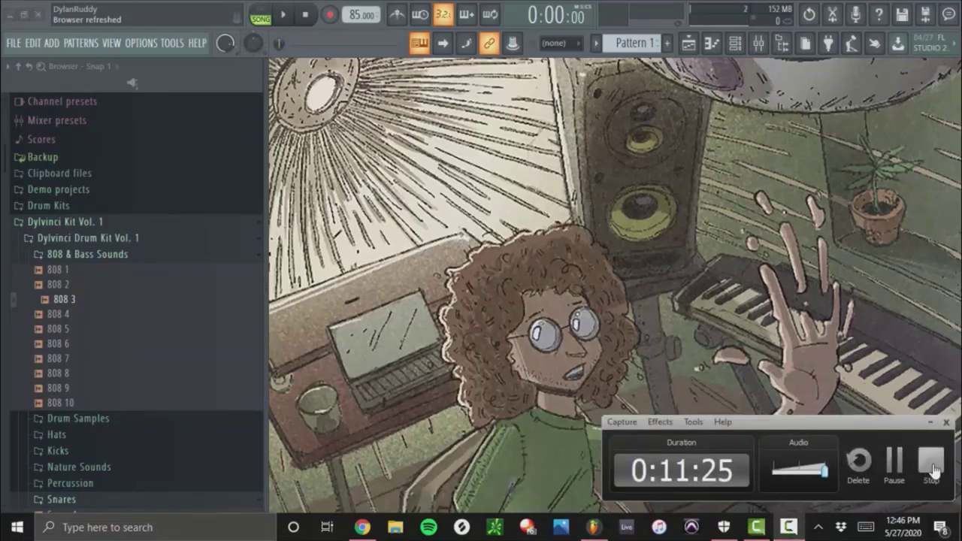